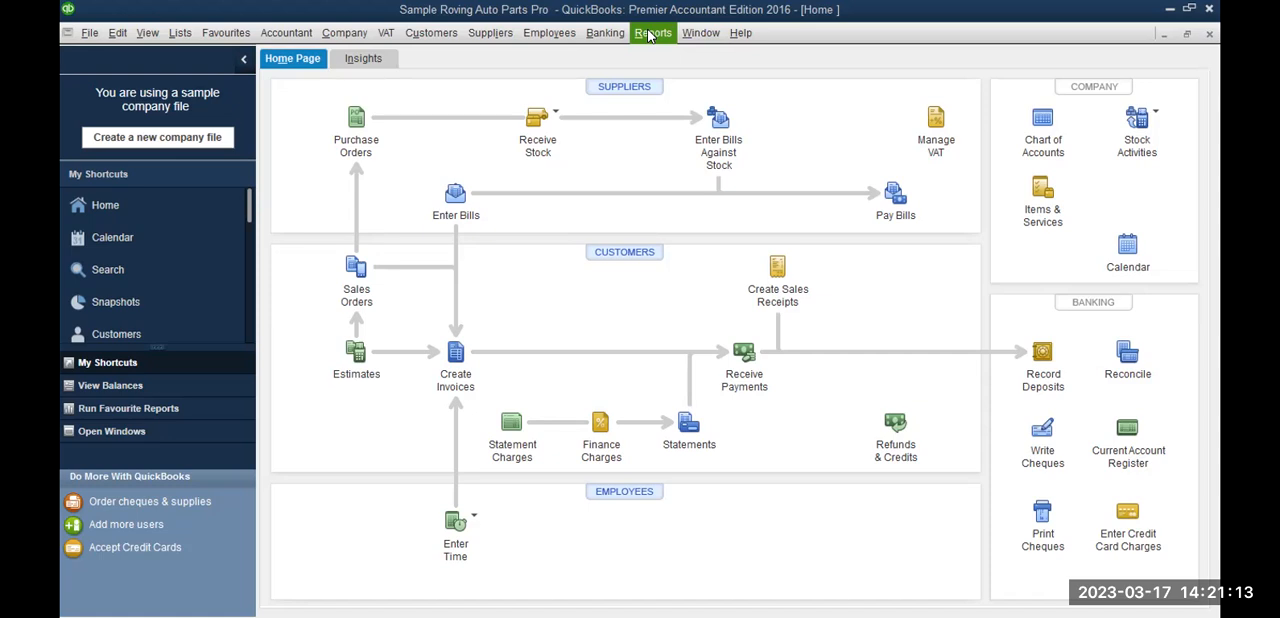
Step: Open the UK Balance Sheet Prev Year Comparison report from the company and financial reports
left_click(648, 36)
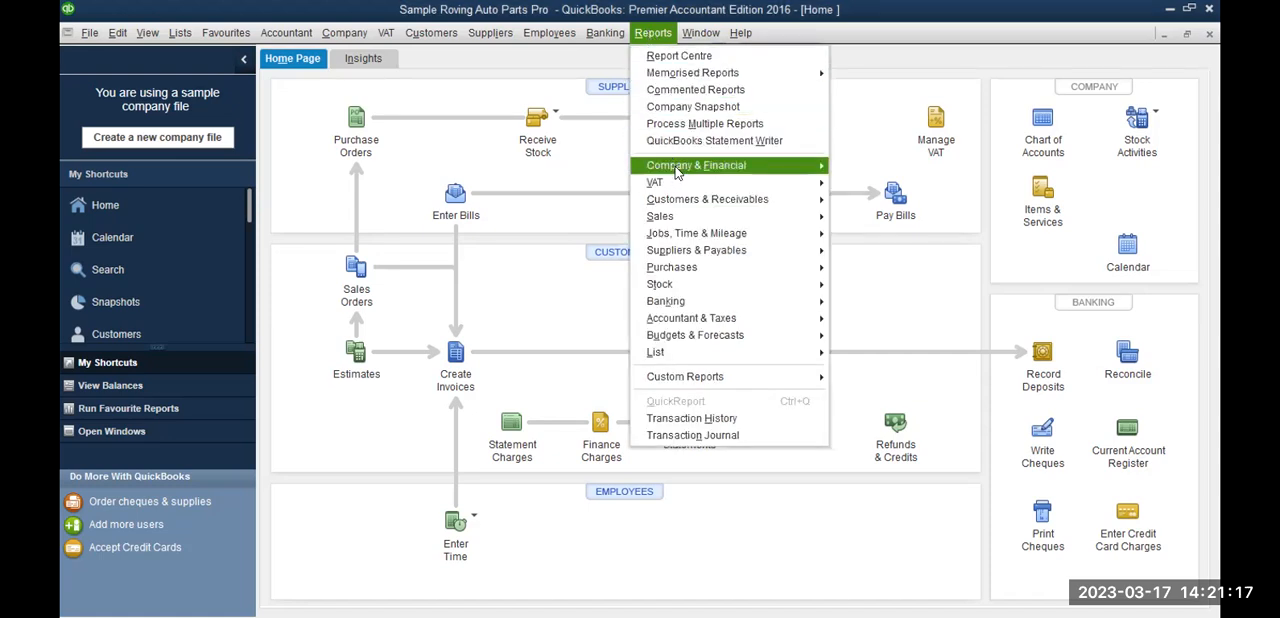
mouse_move(677, 173)
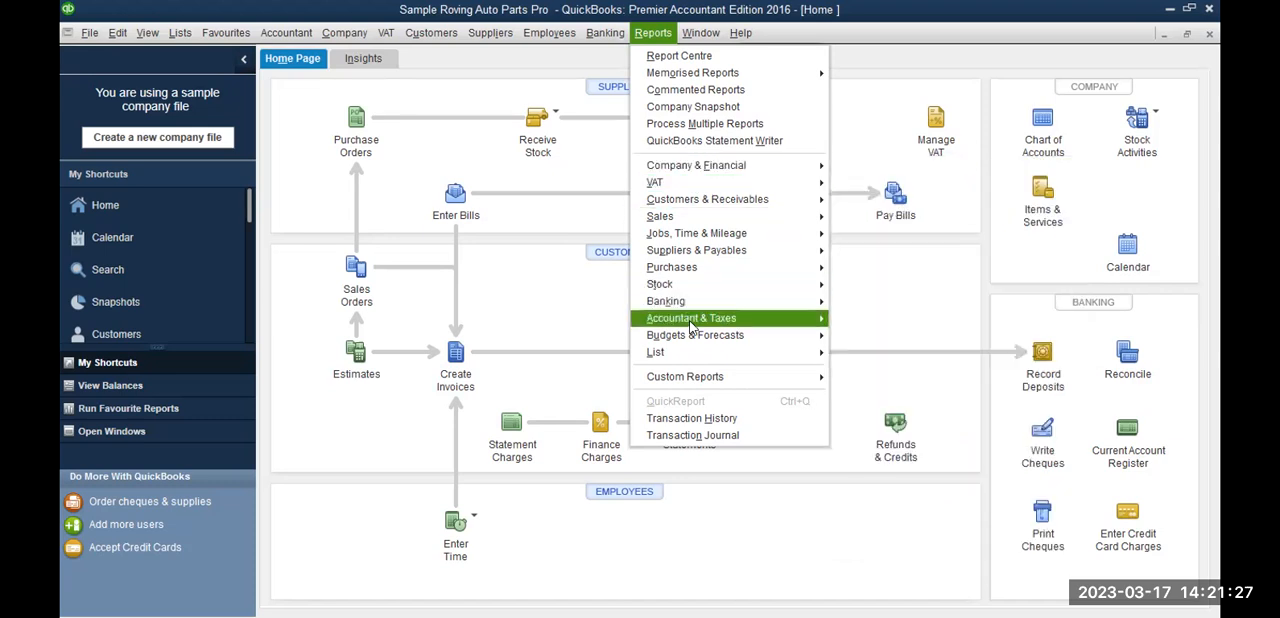
mouse_move(694, 325)
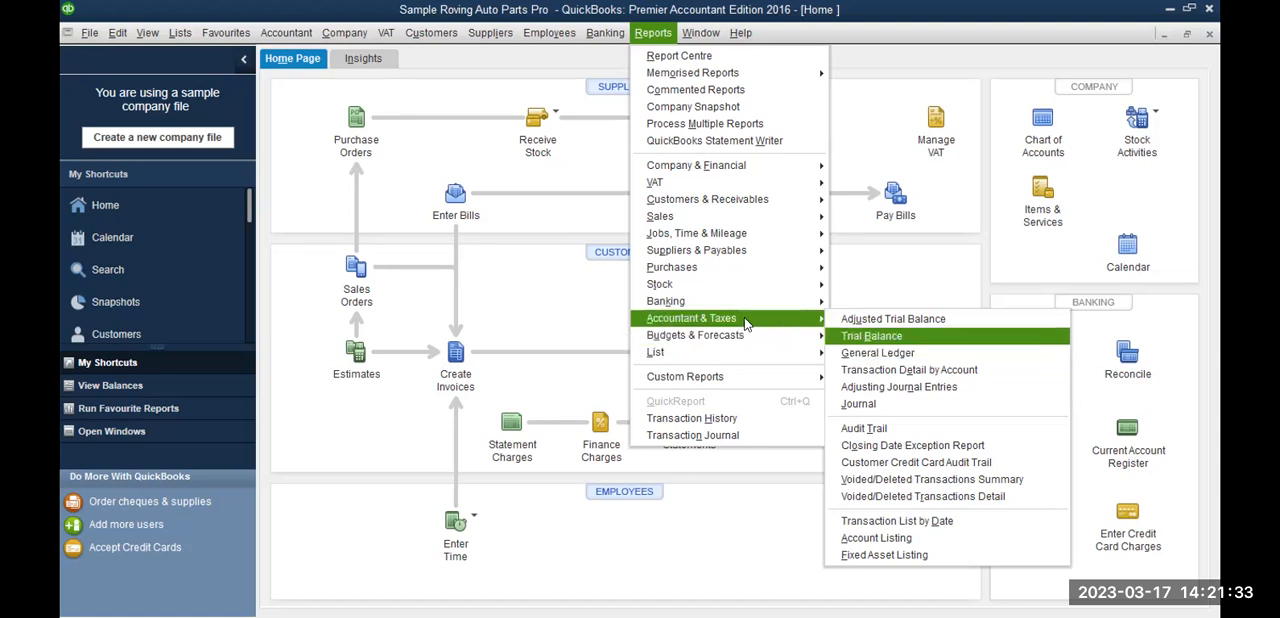
mouse_move(727, 172)
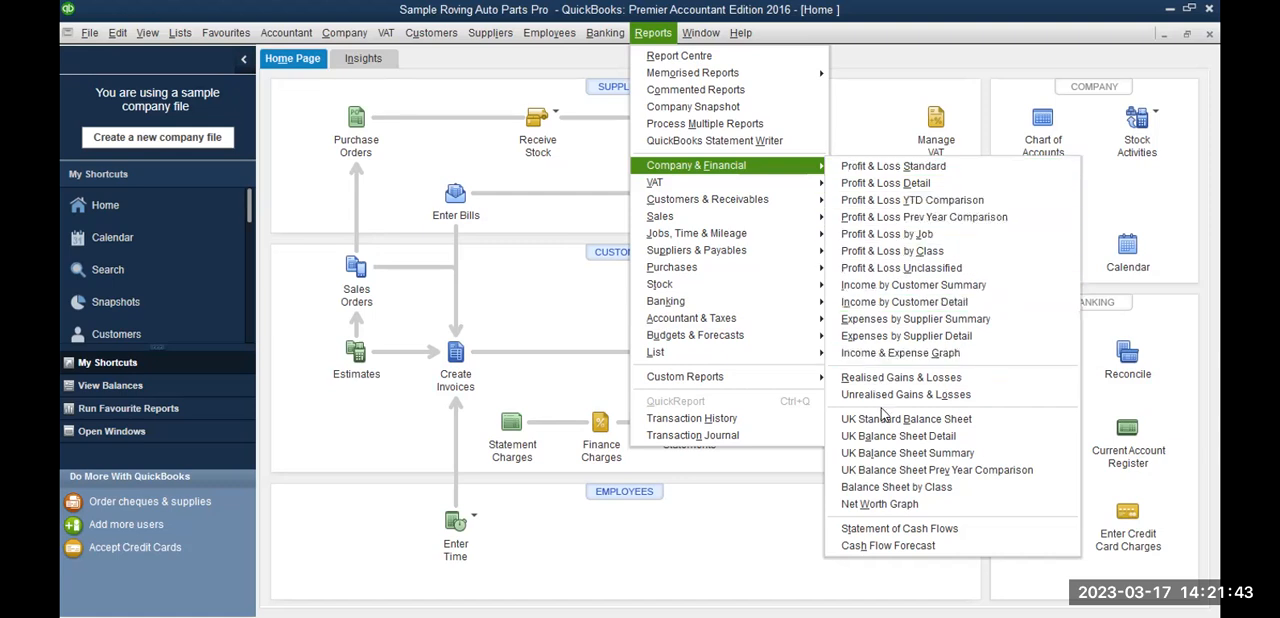
left_click(884, 470)
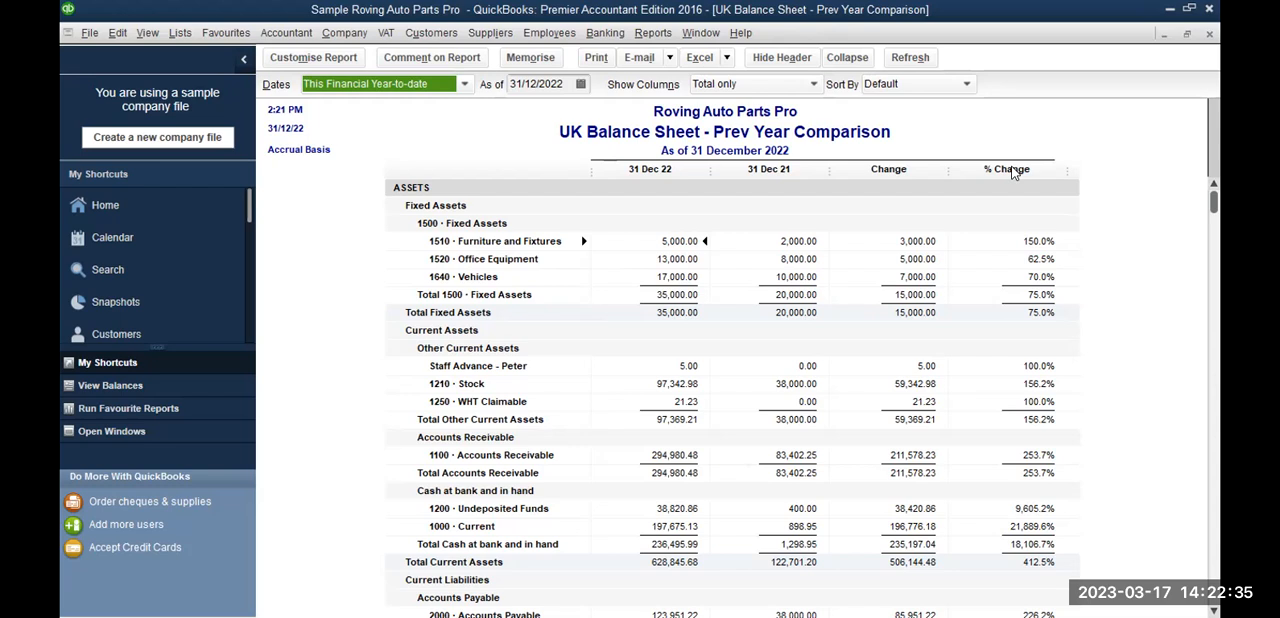
Step: Export the balance sheet comparison to Excel as a new worksheet in a new workbook
left_click(697, 60)
left_click(706, 80)
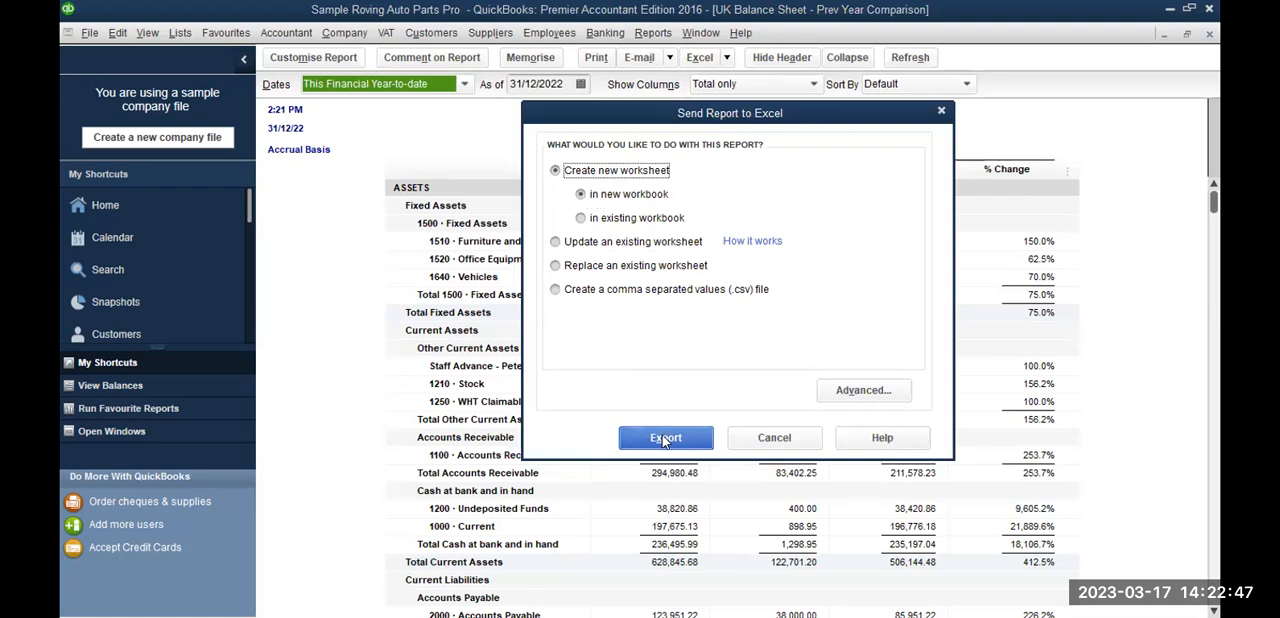
left_click(665, 439)
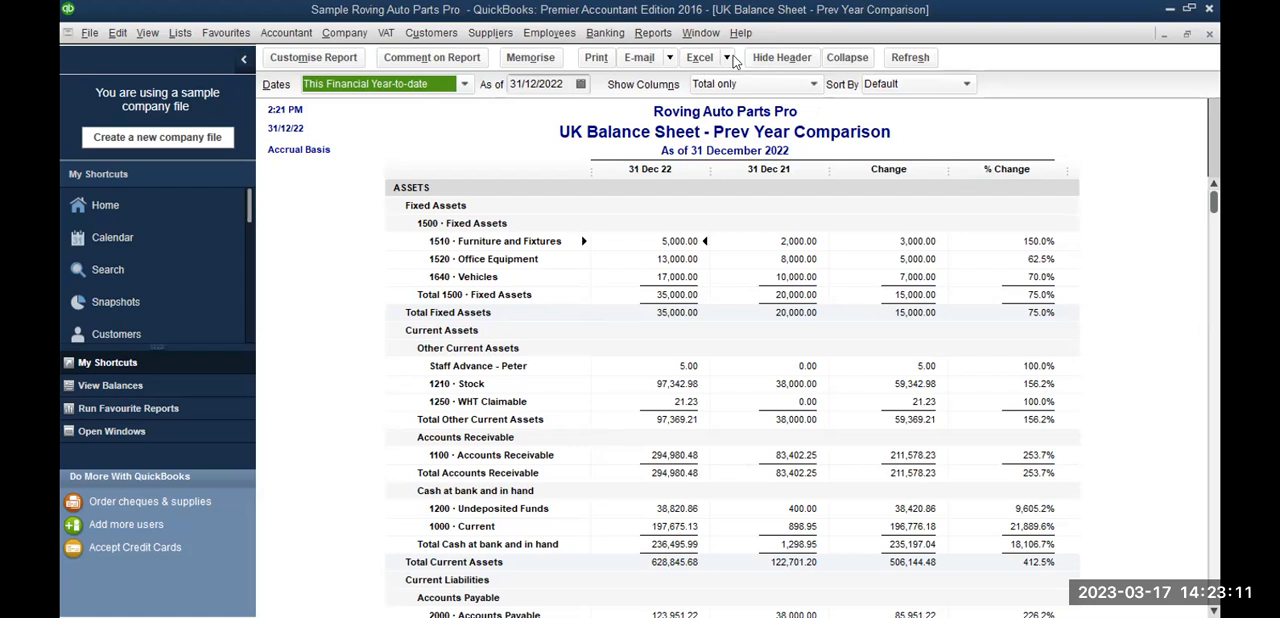
Step: Open the Profit & Loss Prev Year Comparison report from the company and financial reports
left_click(652, 33)
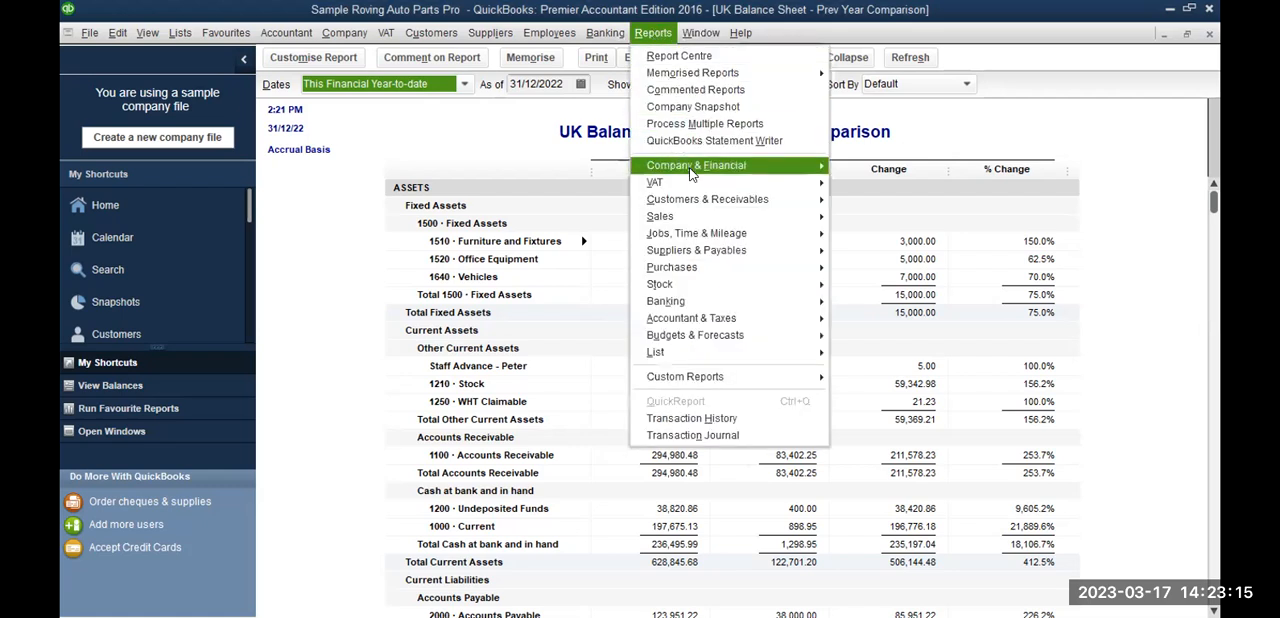
mouse_move(710, 172)
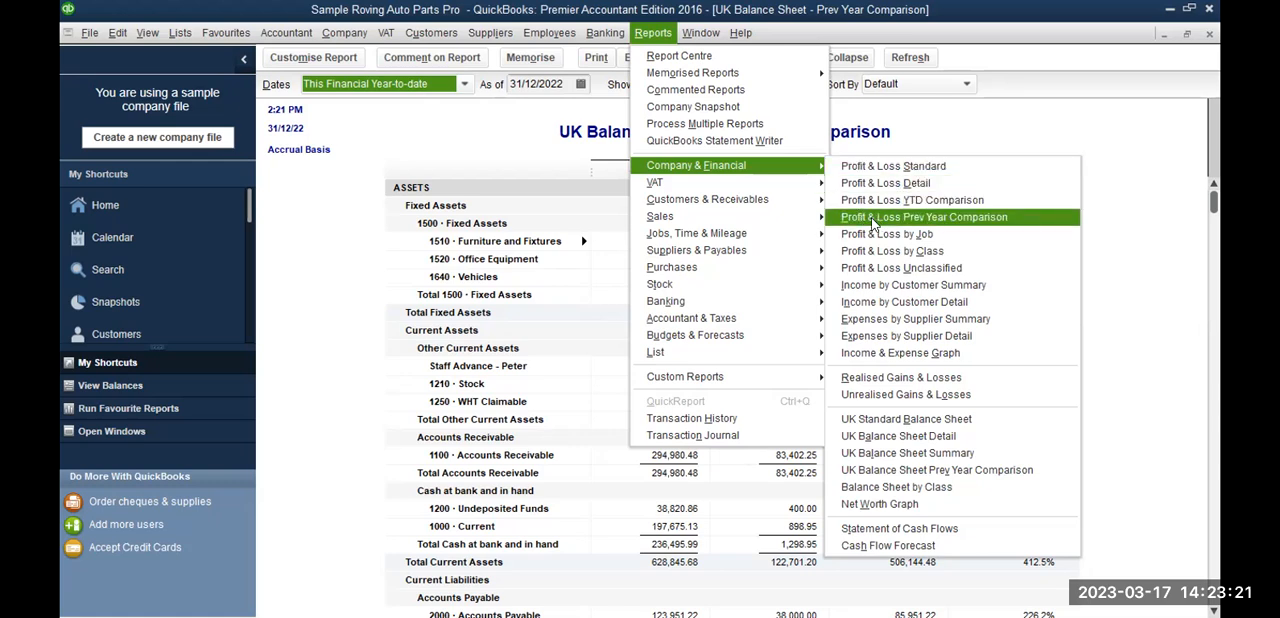
left_click(872, 219)
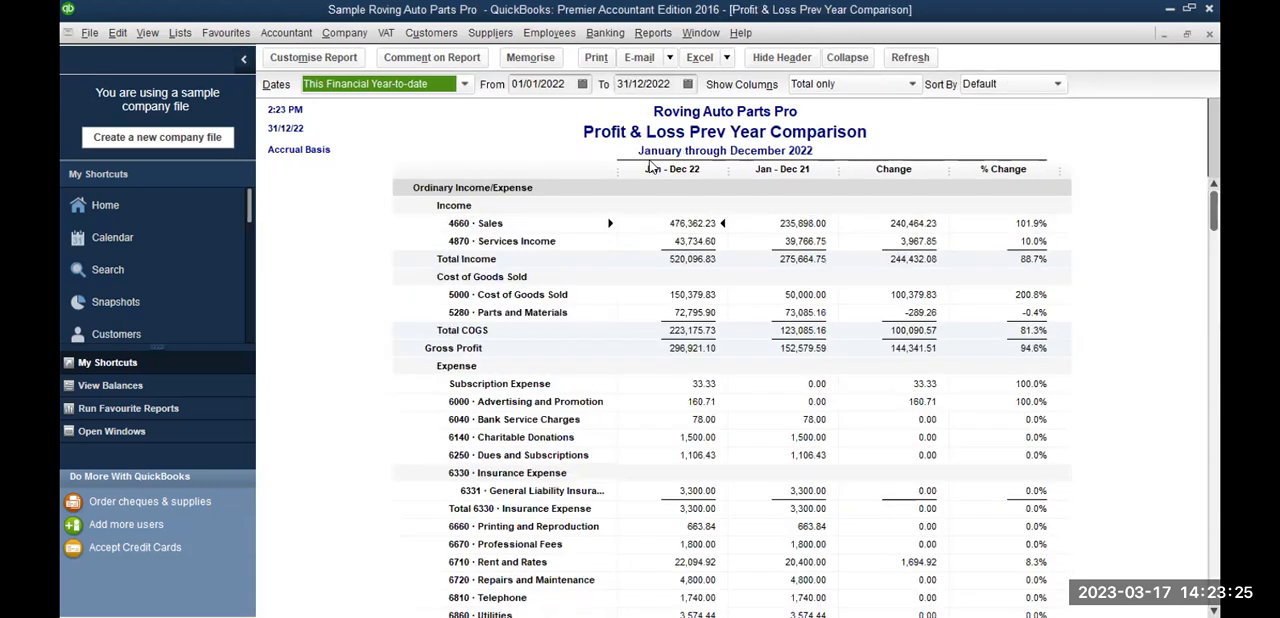
Step: Export the Profit & Loss Prev Year Comparison report to Excel as a new worksheet
left_click(706, 60)
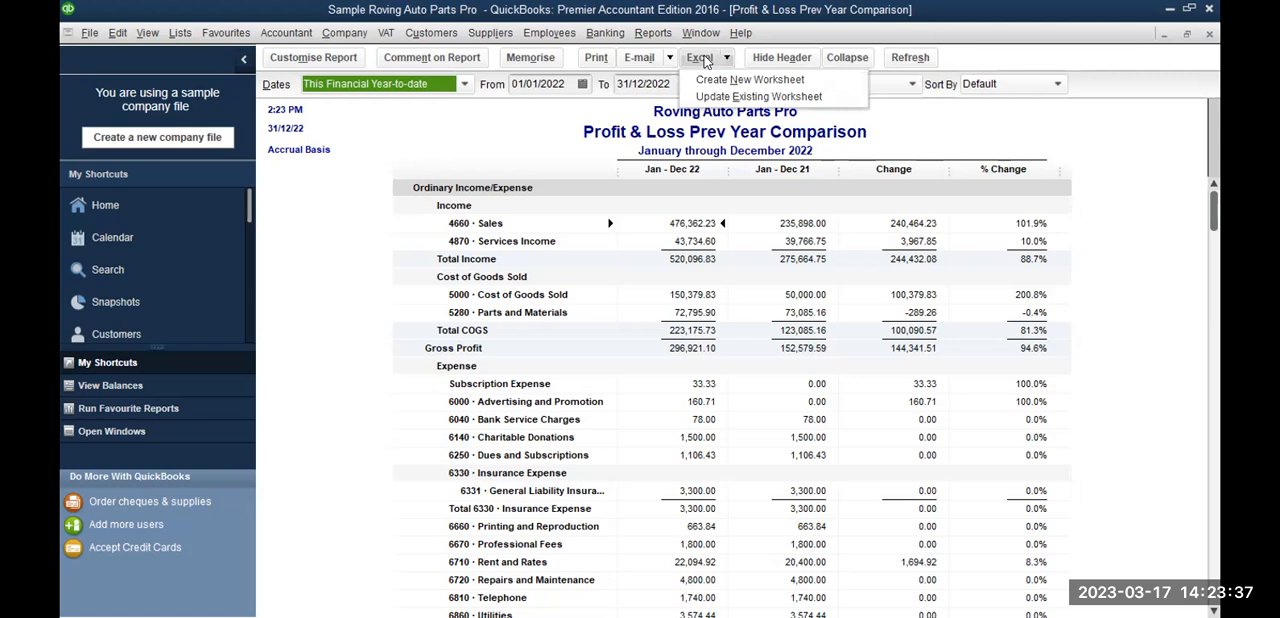
left_click(719, 86)
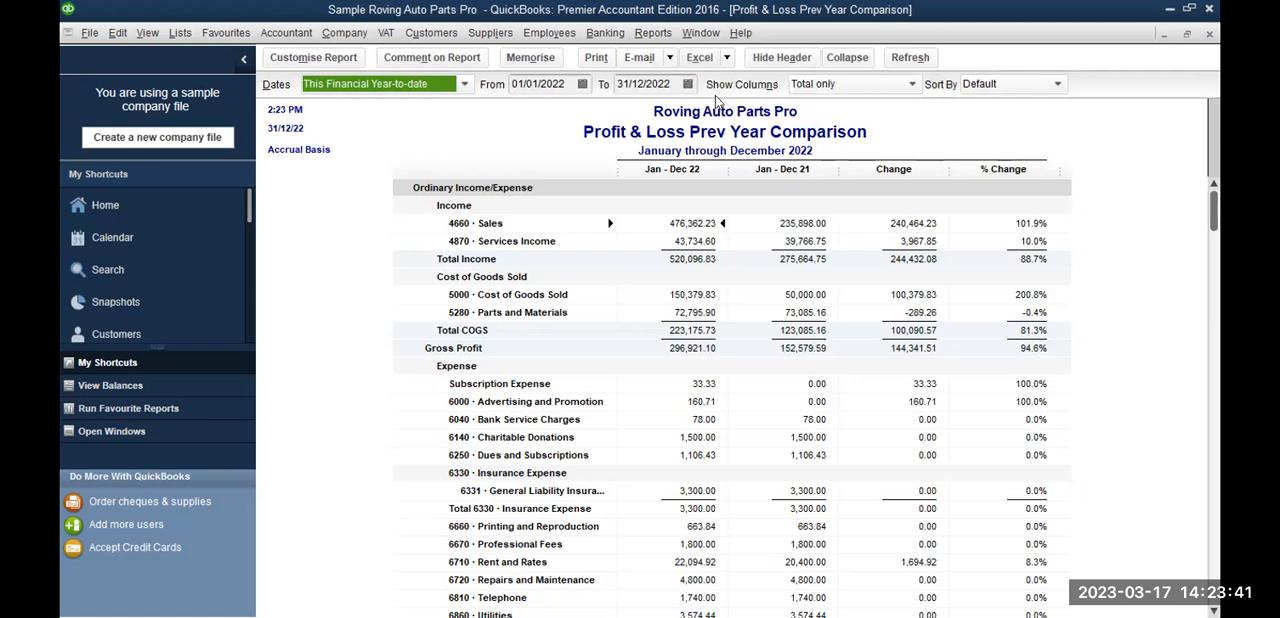
left_click(650, 438)
Step: Open the Profit & Loss by Class report and keep its columns broken down by Class
left_click(651, 35)
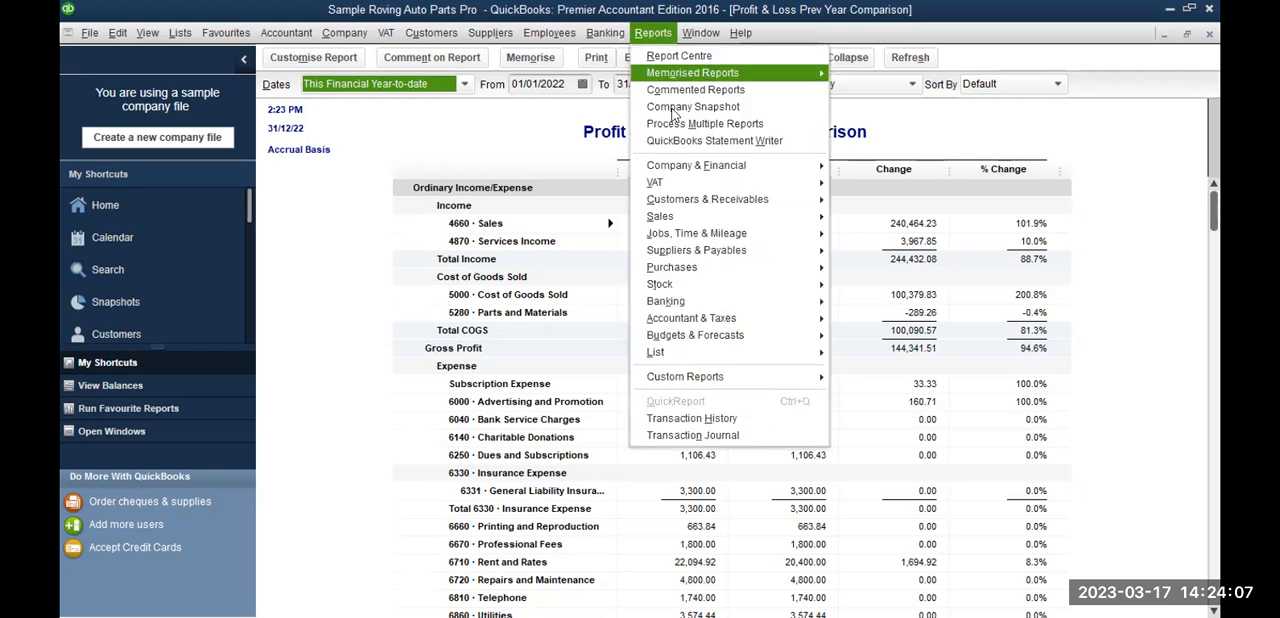
mouse_move(698, 170)
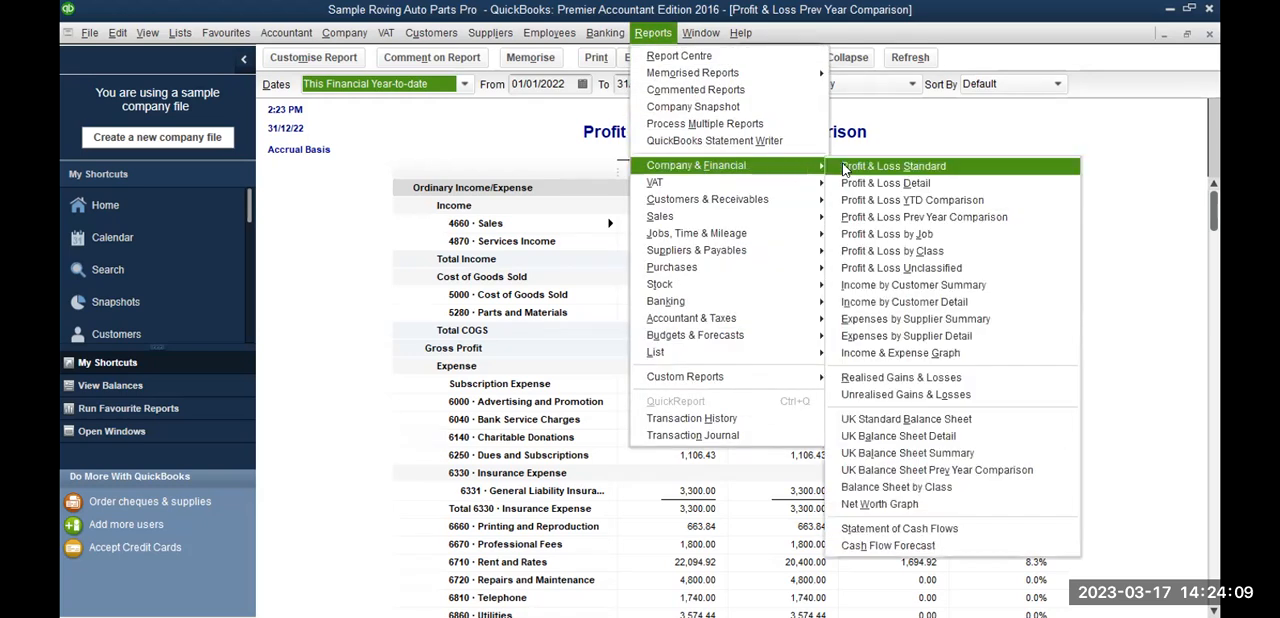
left_click(893, 254)
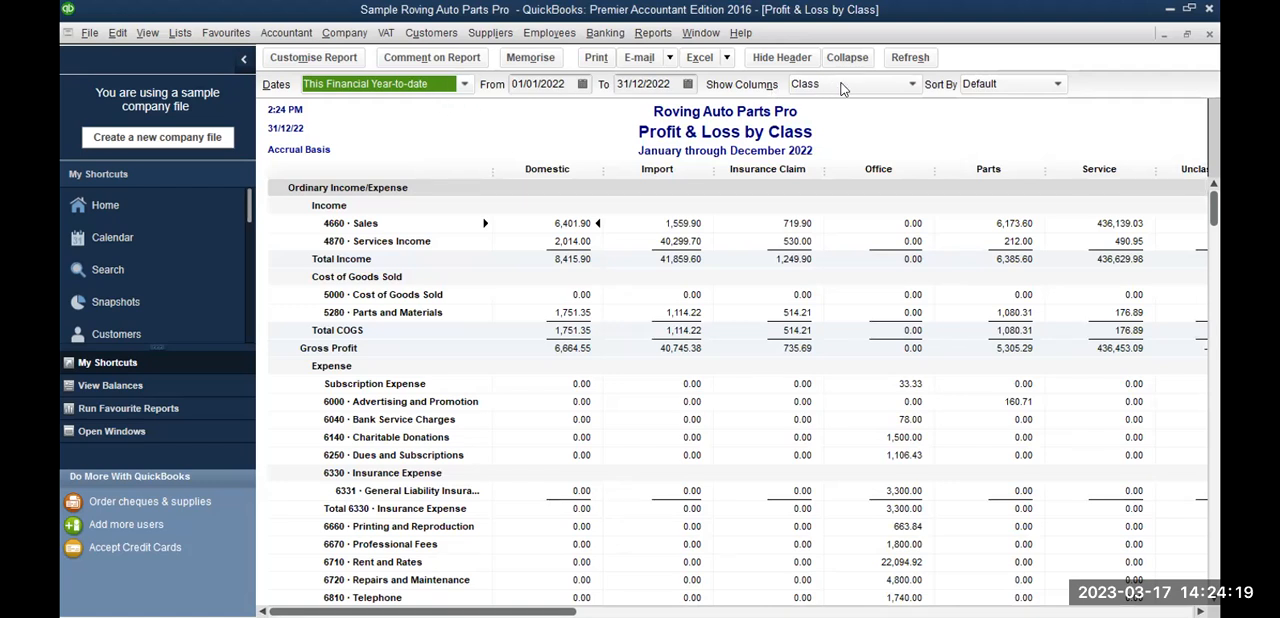
left_click(912, 86)
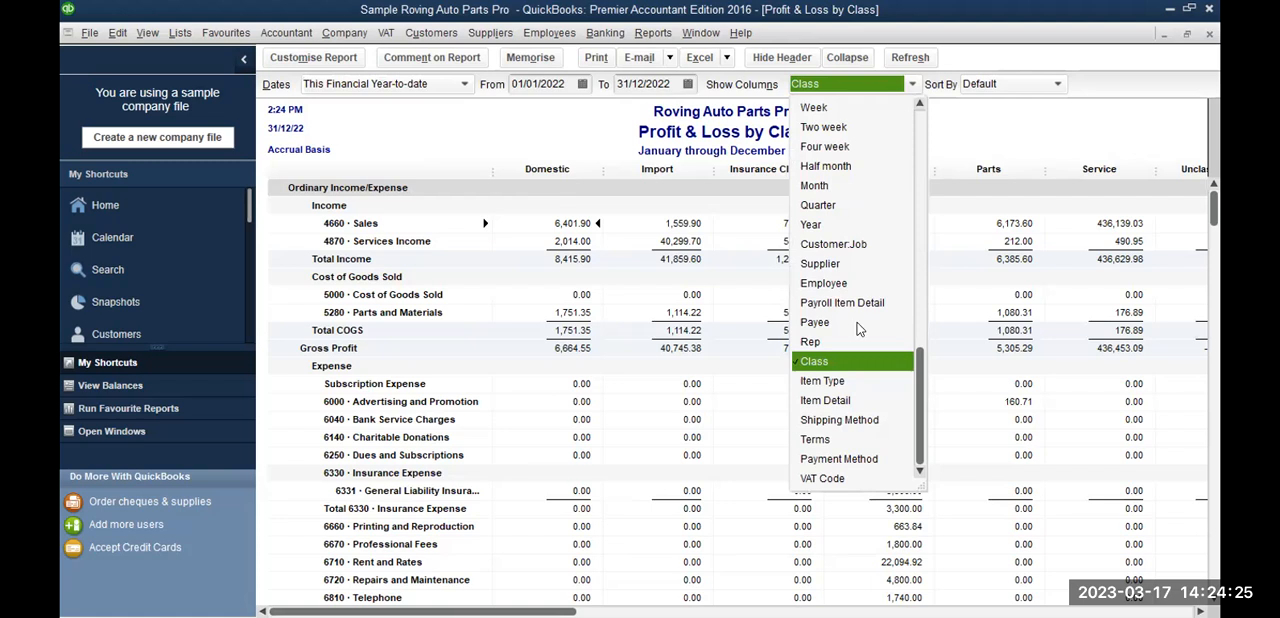
left_click(850, 362)
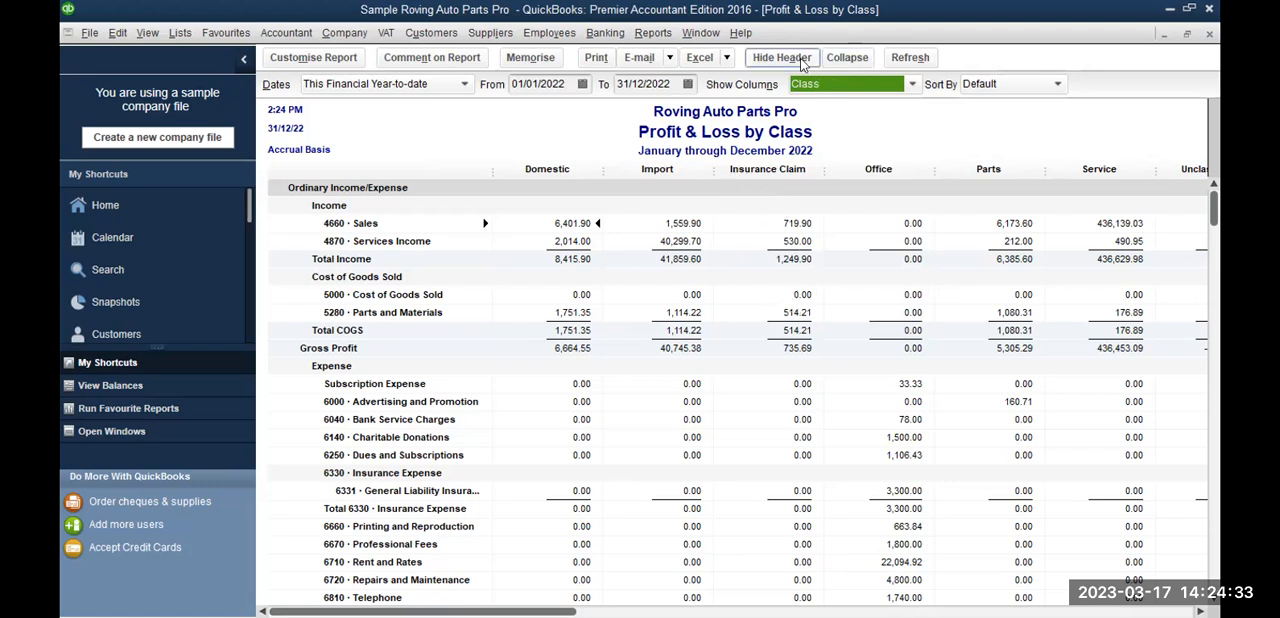
Step: Export the Profit & Loss by Class report to Excel as a new worksheet in a new workbook
left_click(698, 58)
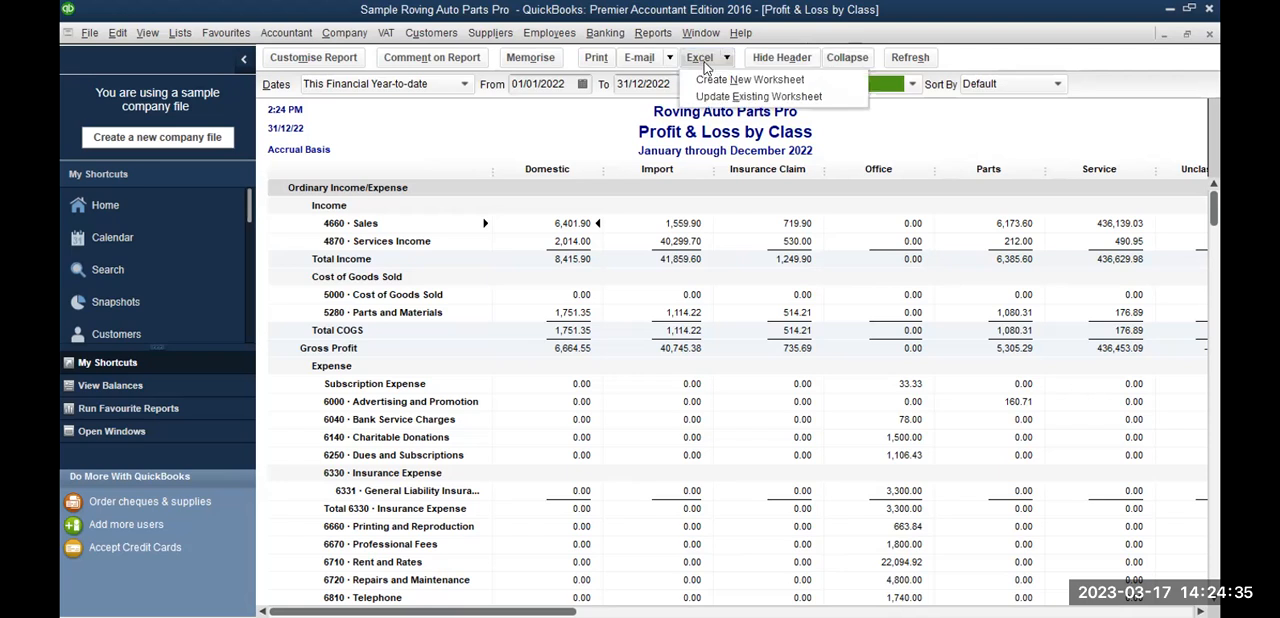
left_click(714, 82)
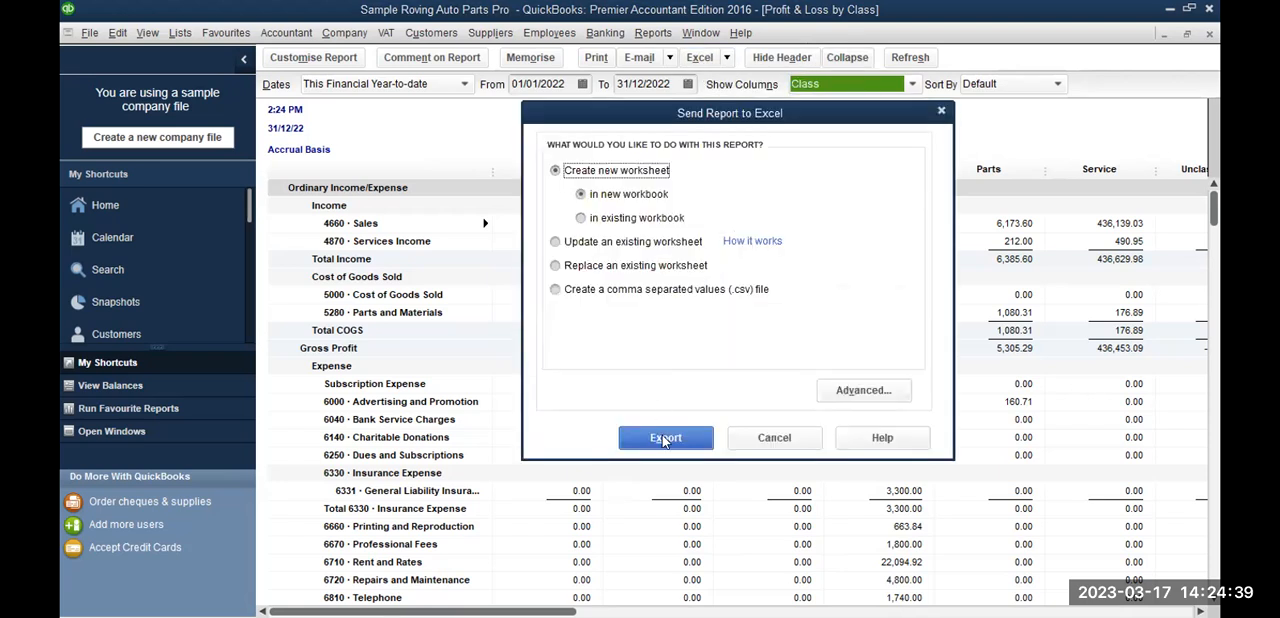
left_click(657, 440)
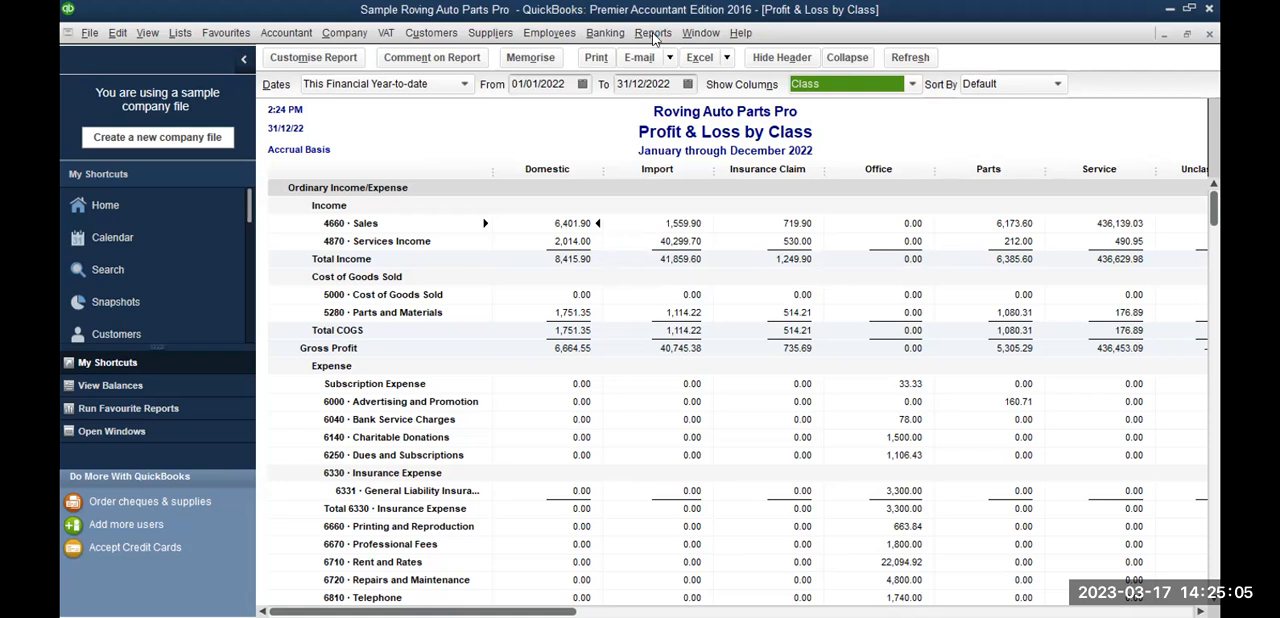
Step: Open the Profit & Loss Standard report from the company and financial reports
left_click(651, 33)
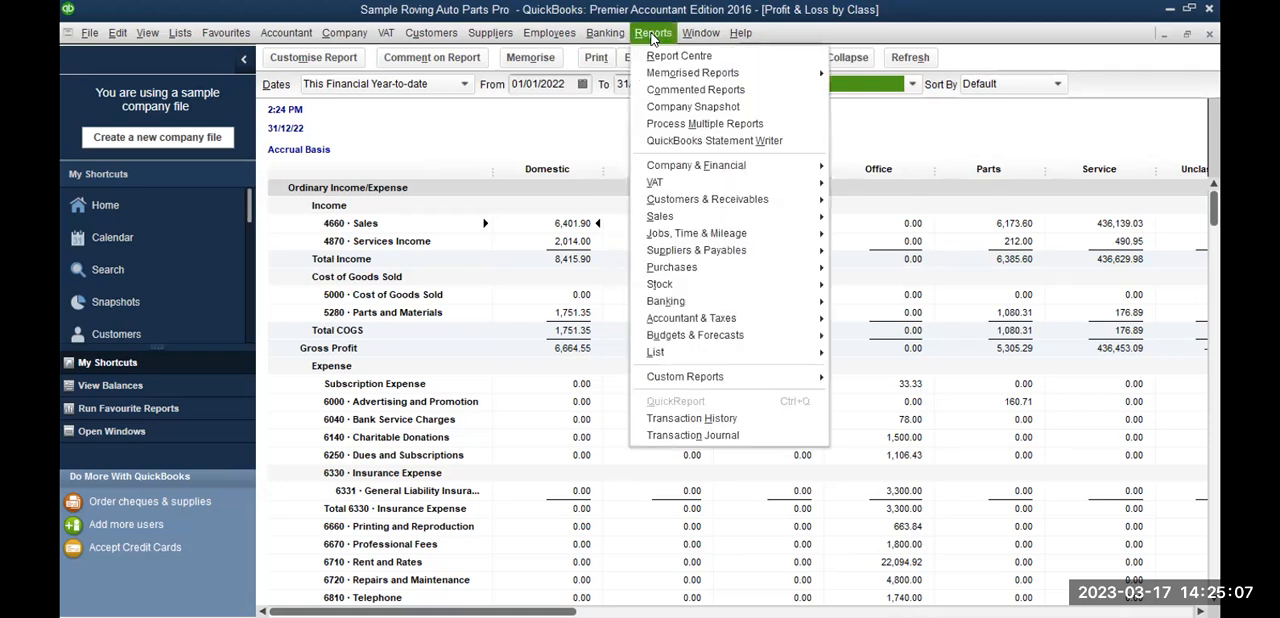
mouse_move(706, 169)
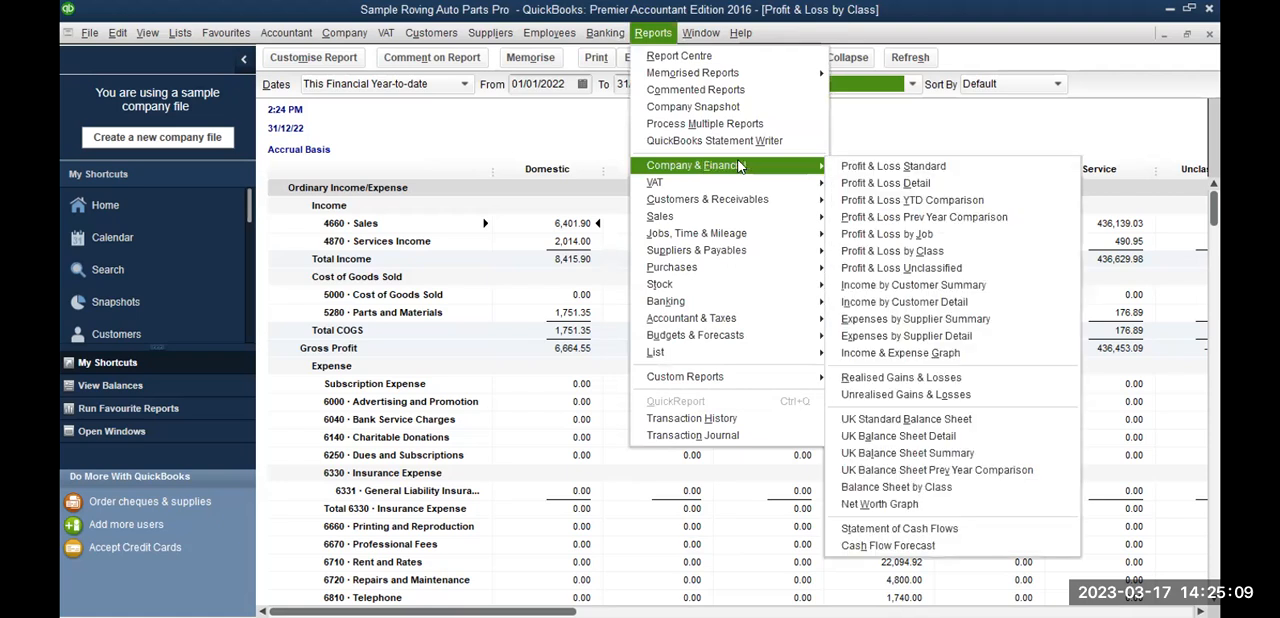
left_click(843, 168)
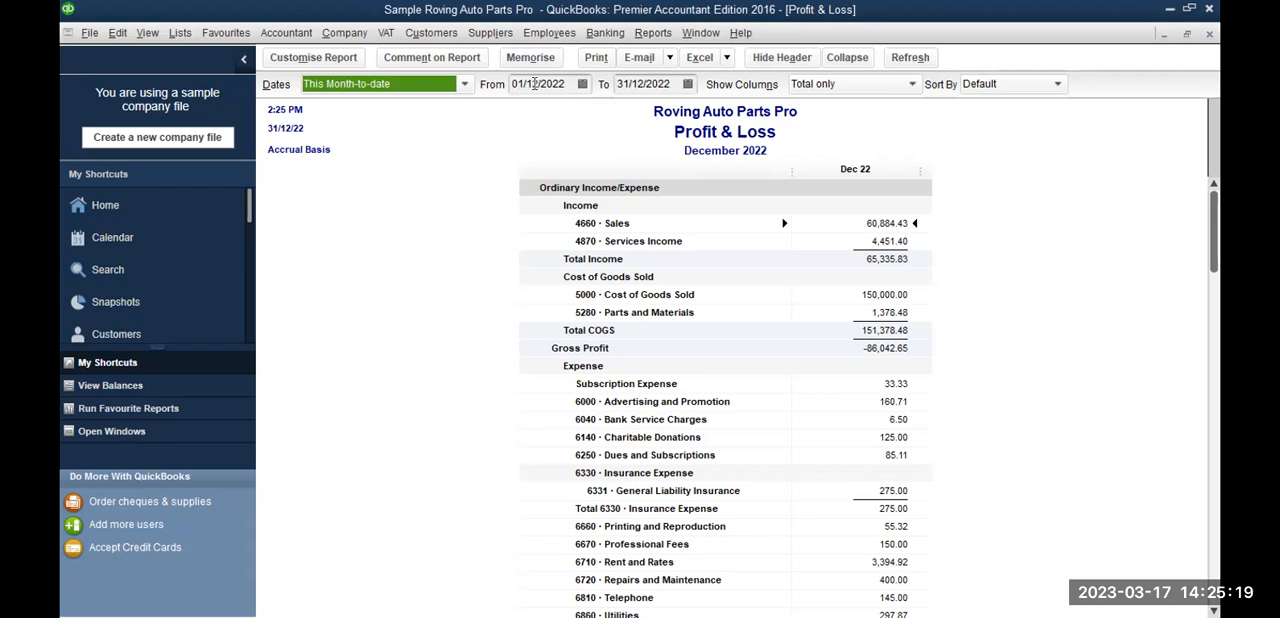
Step: Try Last Financial Quarter as the Profit & Loss date range, and set it to This Financial Quarter
left_click(467, 87)
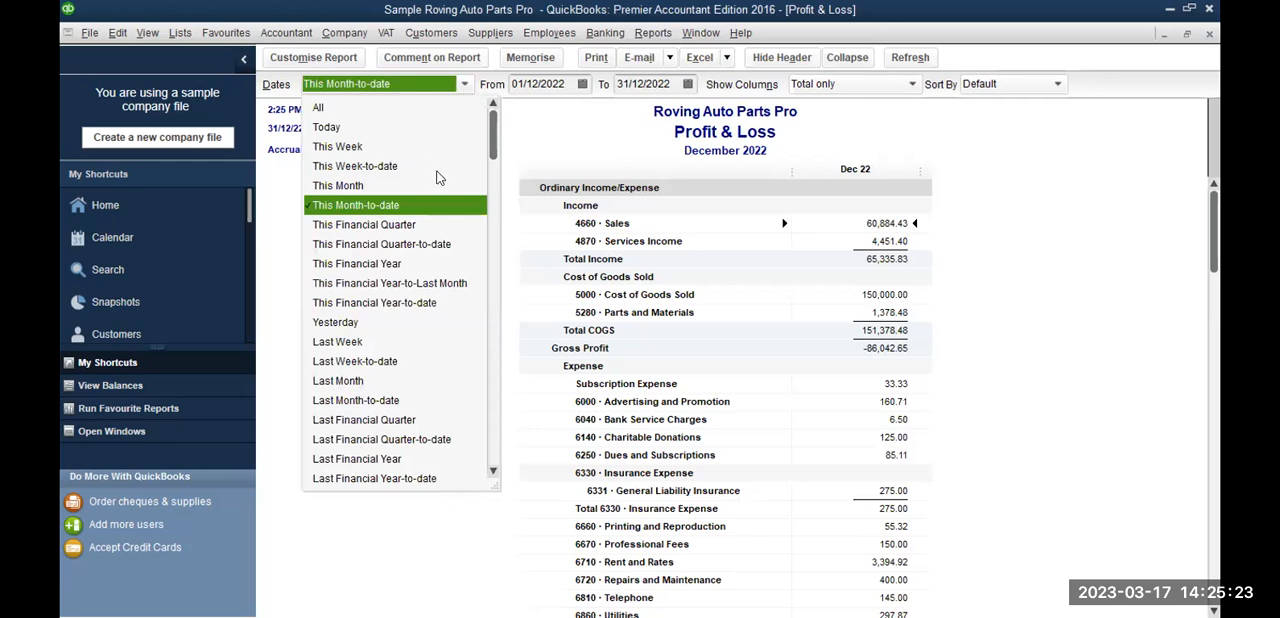
left_click(398, 421)
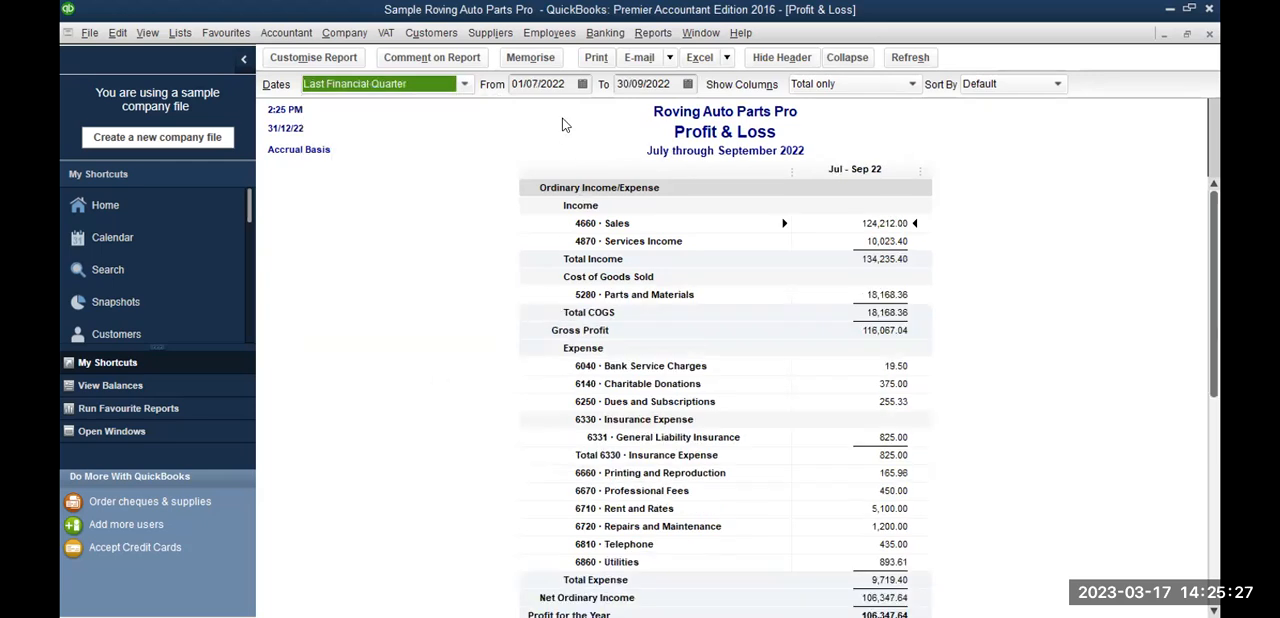
left_click(464, 86)
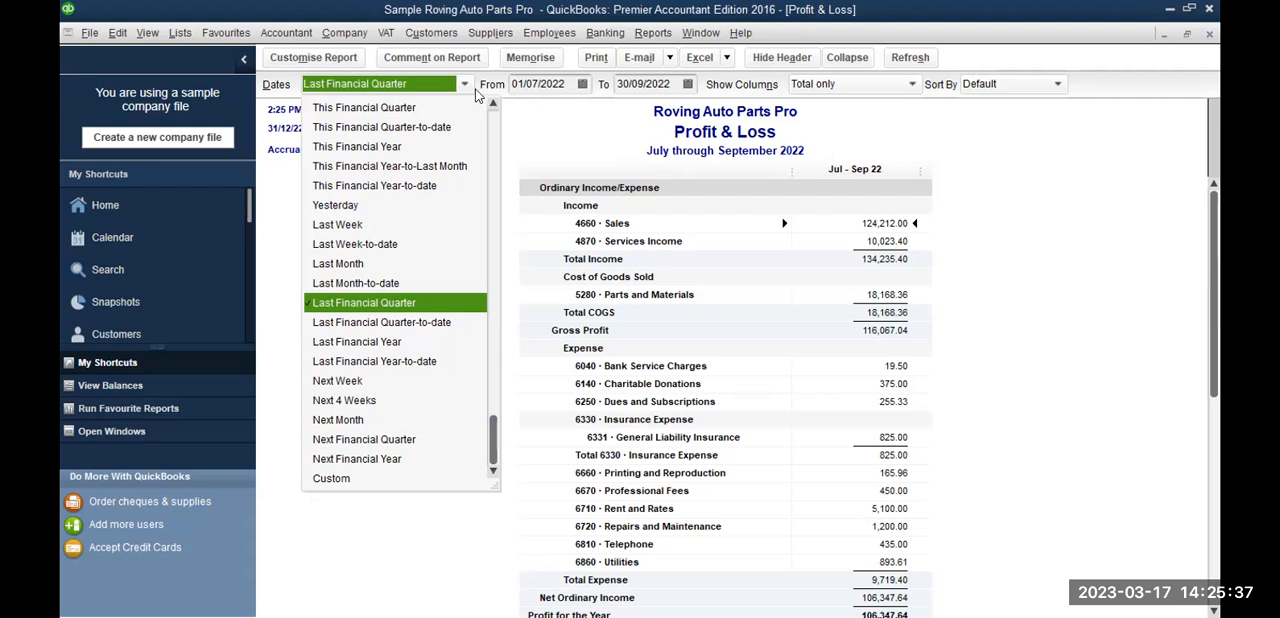
left_click(408, 108)
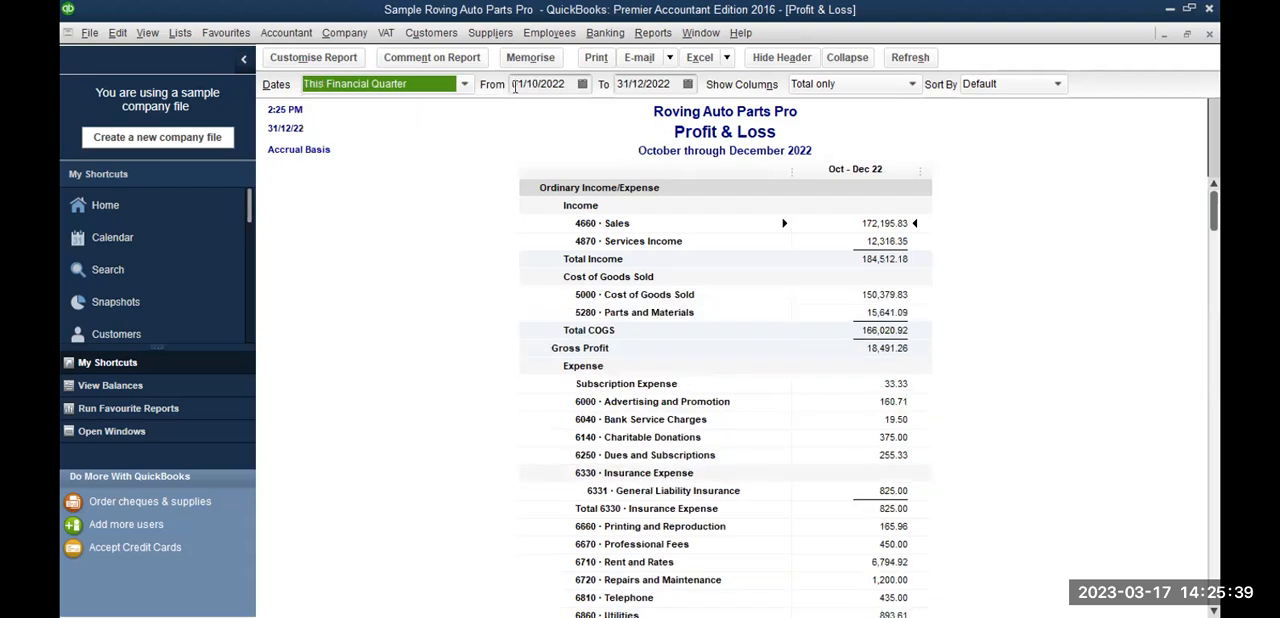
Step: Check the start and end dates of the Profit & Loss report and split its columns by Month
left_click(582, 85)
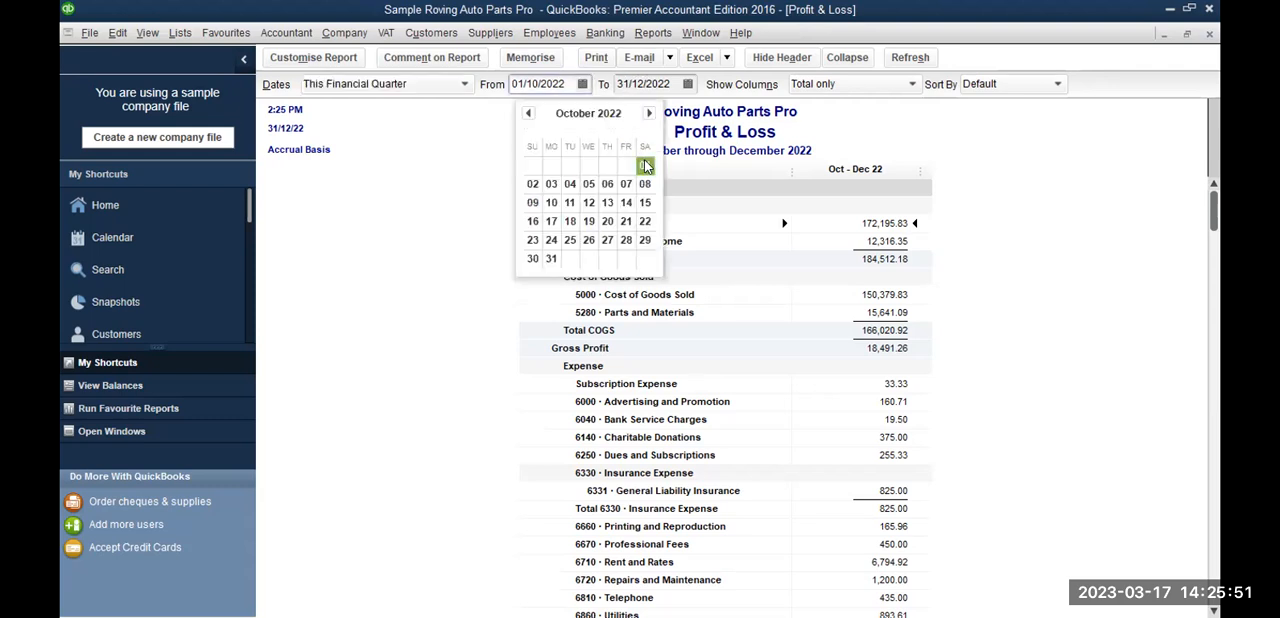
left_click(688, 85)
left_click(688, 85)
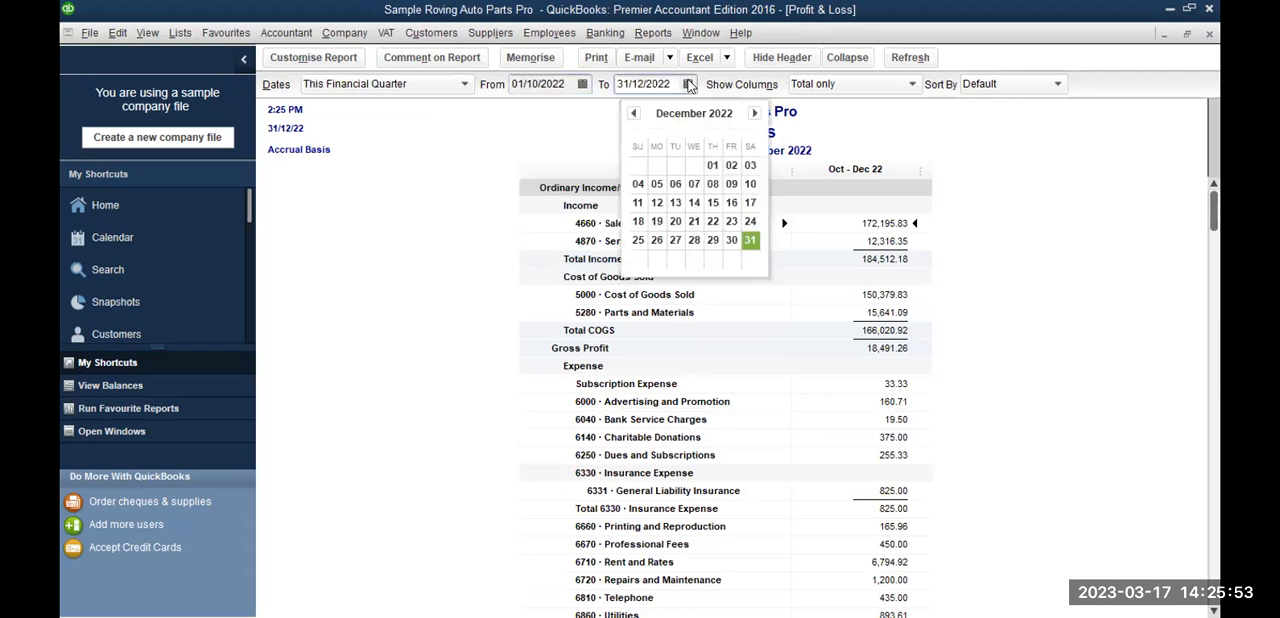
left_click(897, 86)
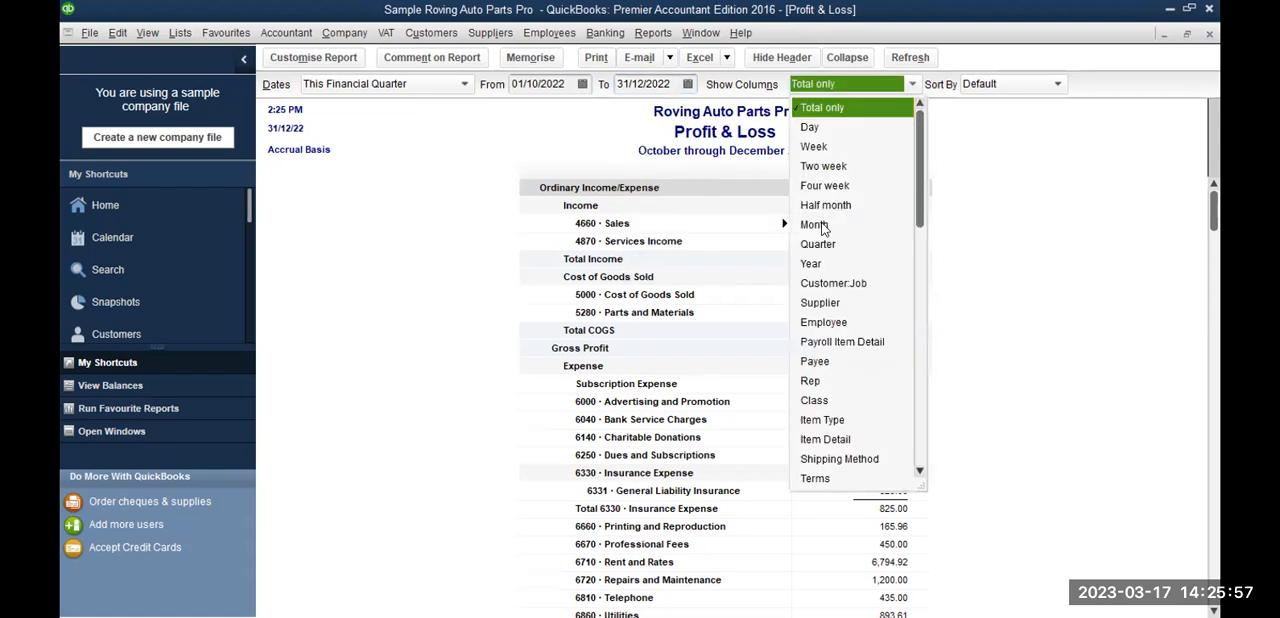
left_click(815, 225)
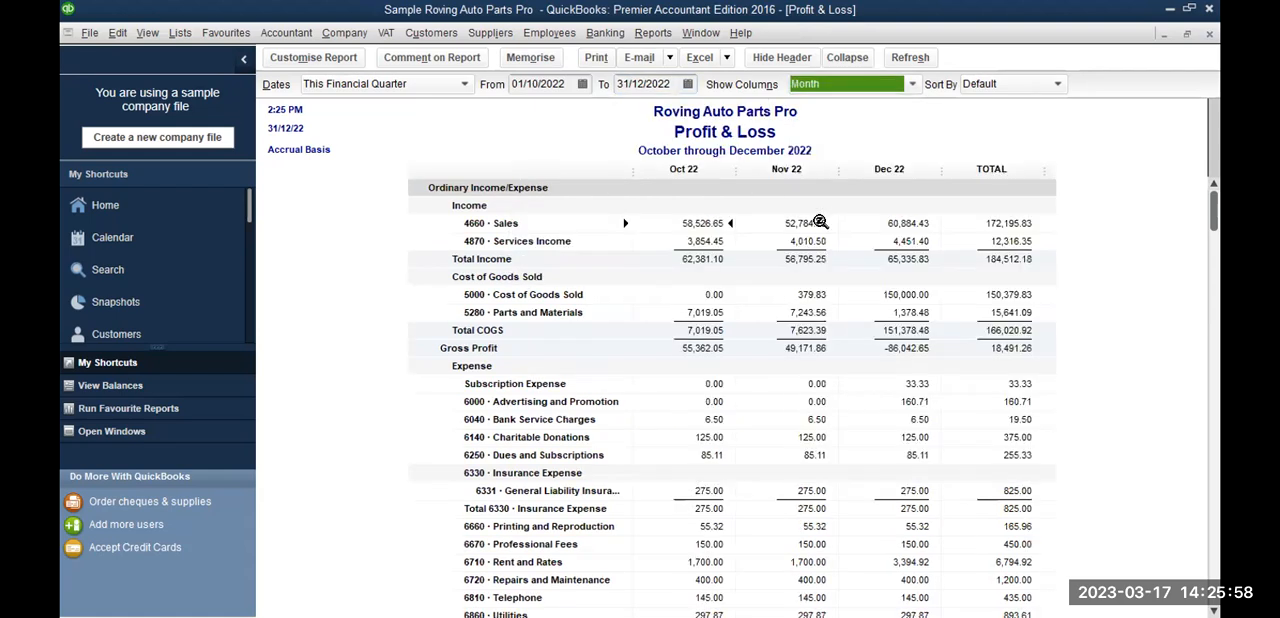
Step: Export the monthly Profit & Loss report to Excel as a new worksheet in a new workbook
left_click(698, 60)
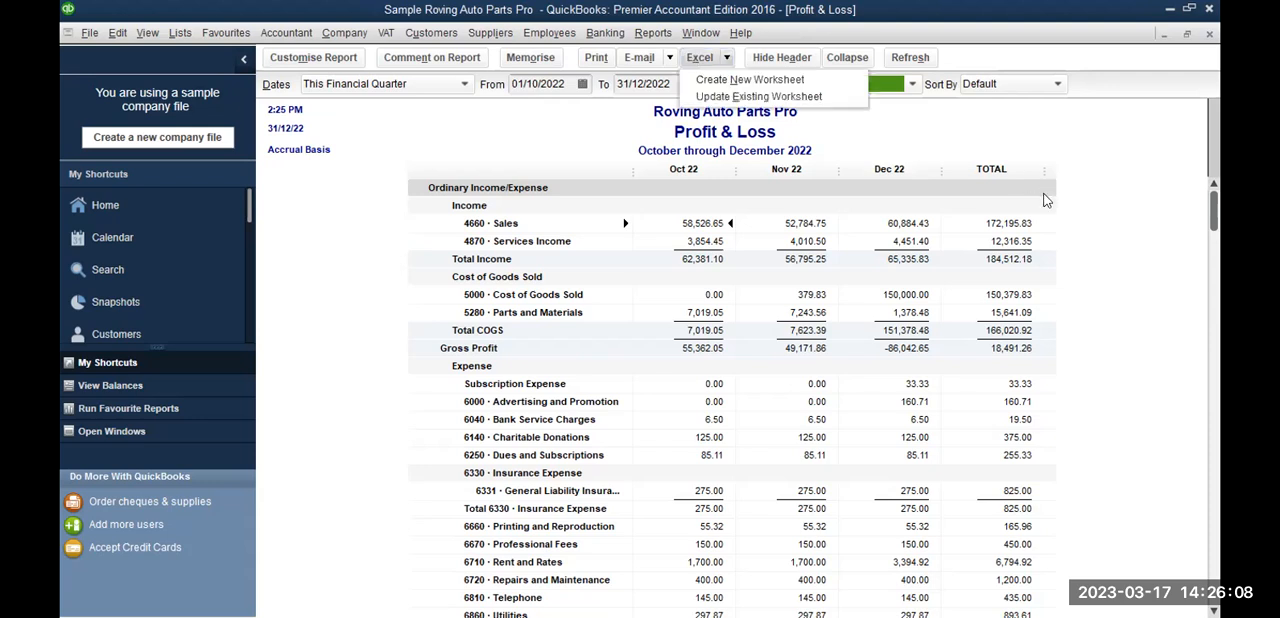
left_click(715, 82)
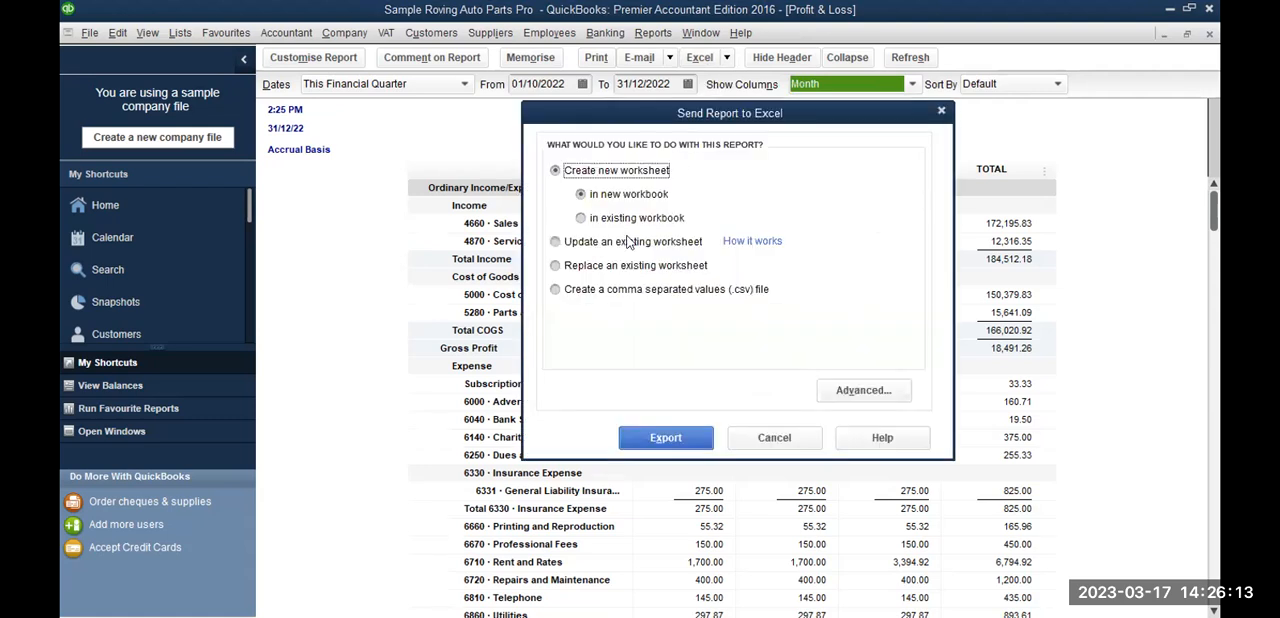
left_click(661, 440)
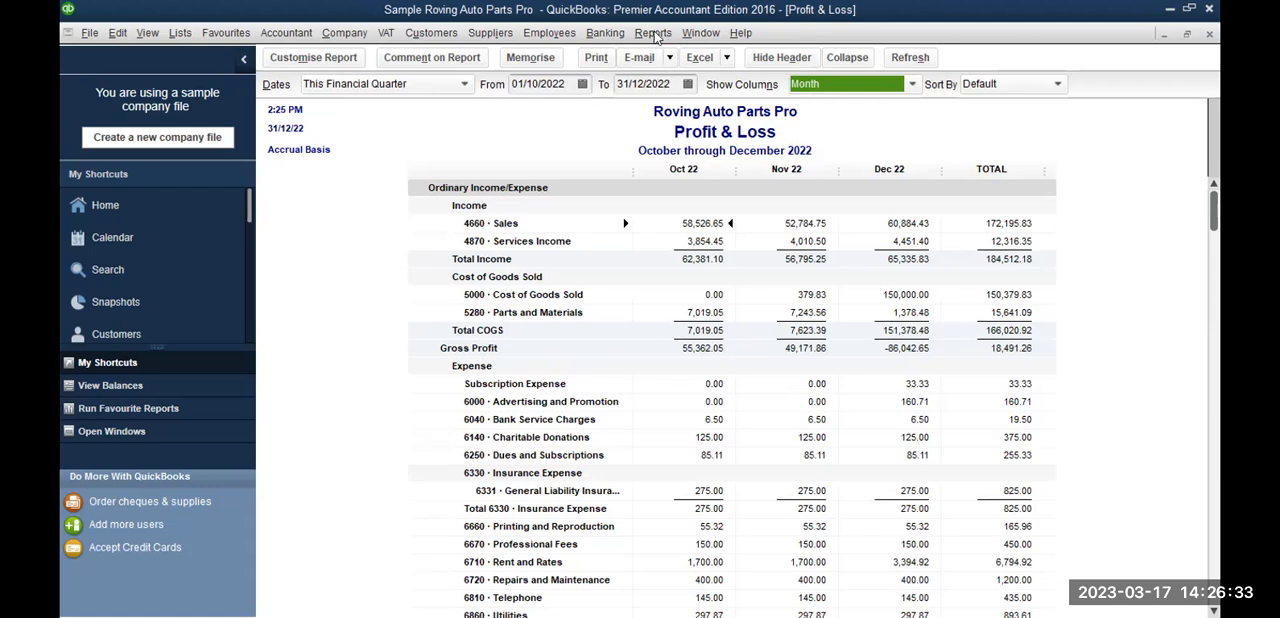
Step: Open the Statement of Cash Flows report from the company and financial reports
left_click(654, 33)
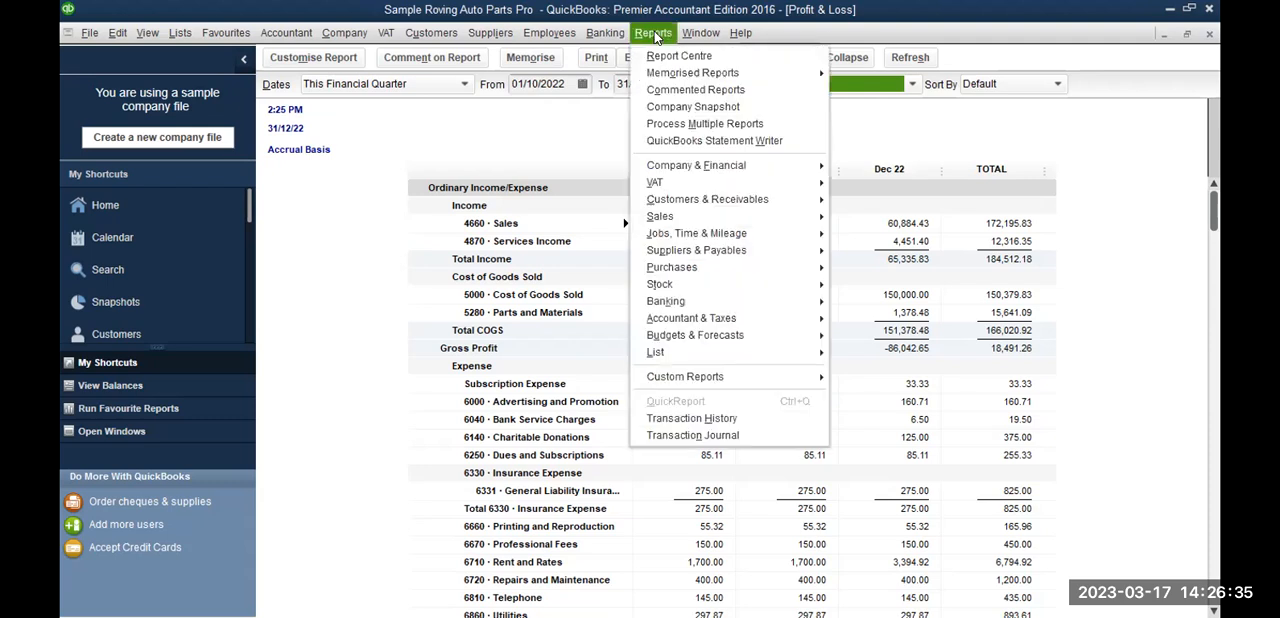
mouse_move(762, 172)
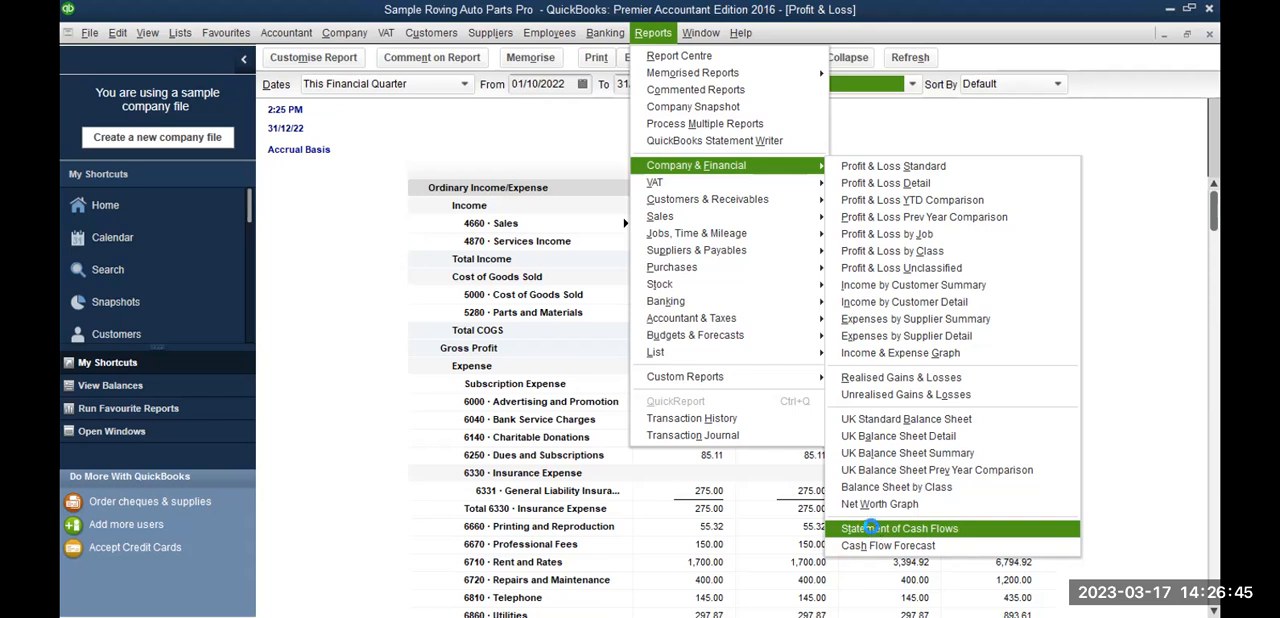
left_click(872, 529)
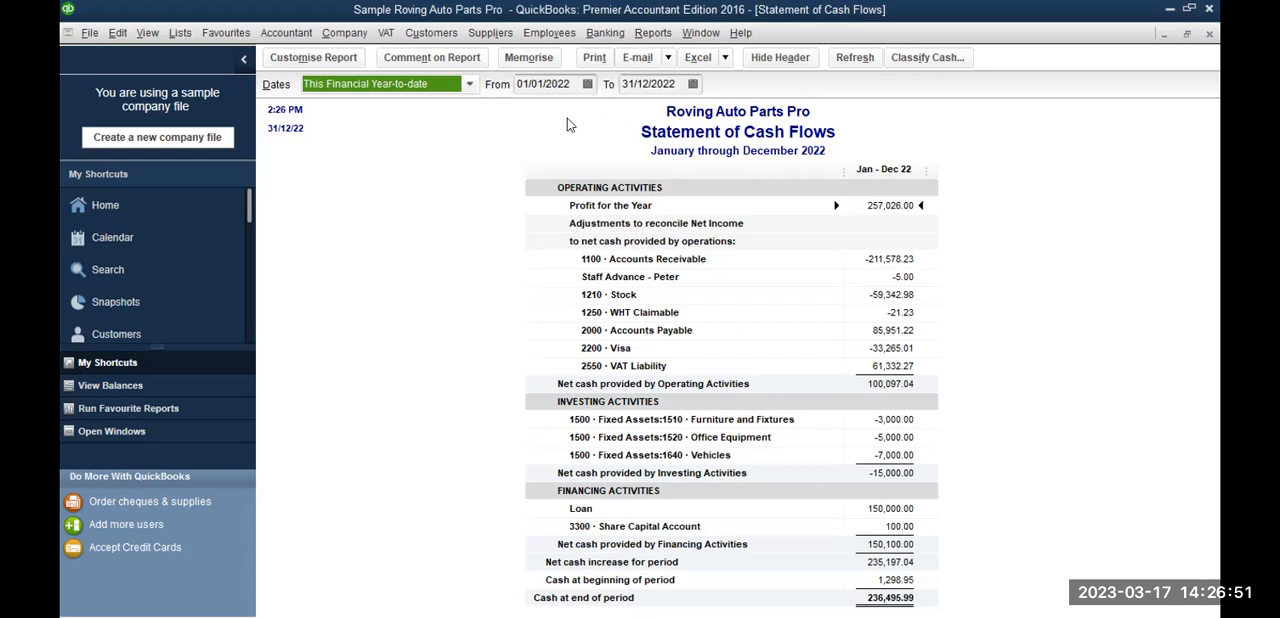
Step: Export the Statement of Cash Flows report to Excel as a new worksheet
left_click(698, 62)
left_click(714, 80)
left_click(688, 437)
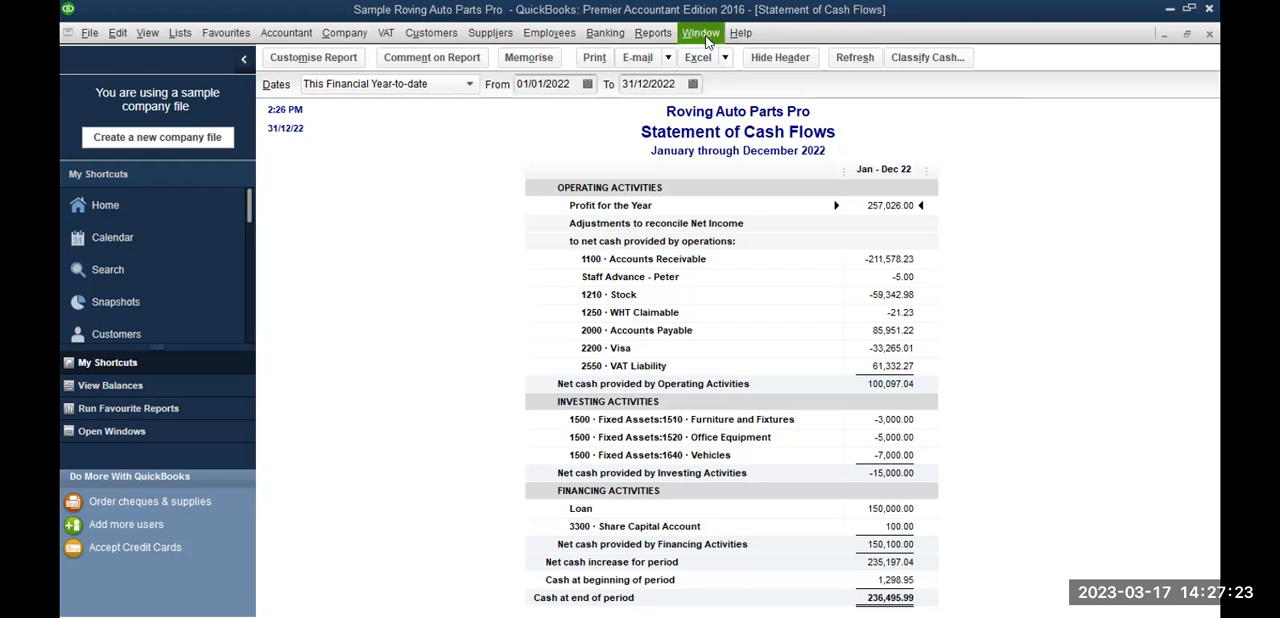
Step: Open the A/R Ageing Summary report from the customers and receivables reports and collapse its rows
left_click(652, 35)
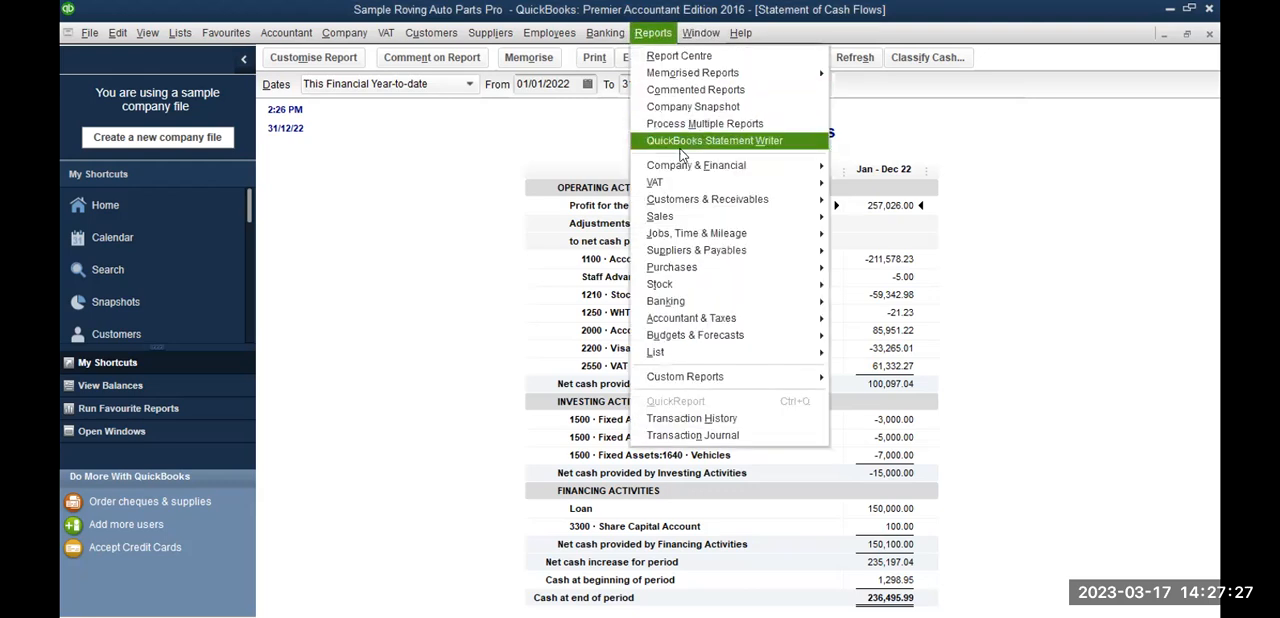
mouse_move(826, 199)
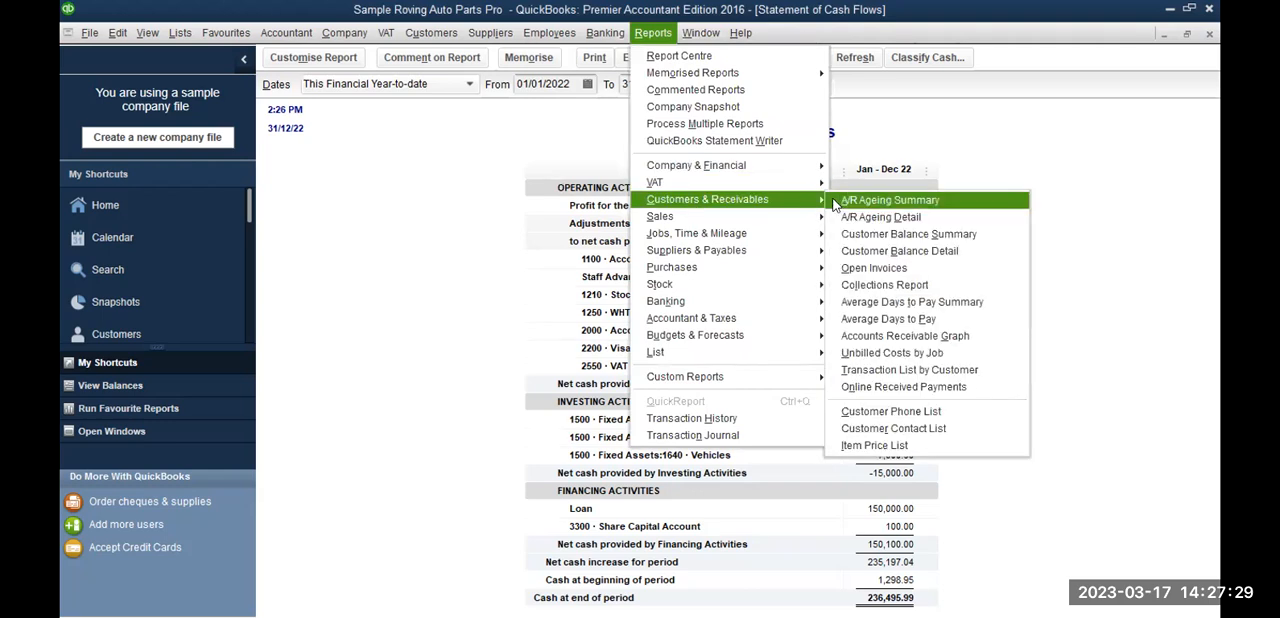
left_click(859, 201)
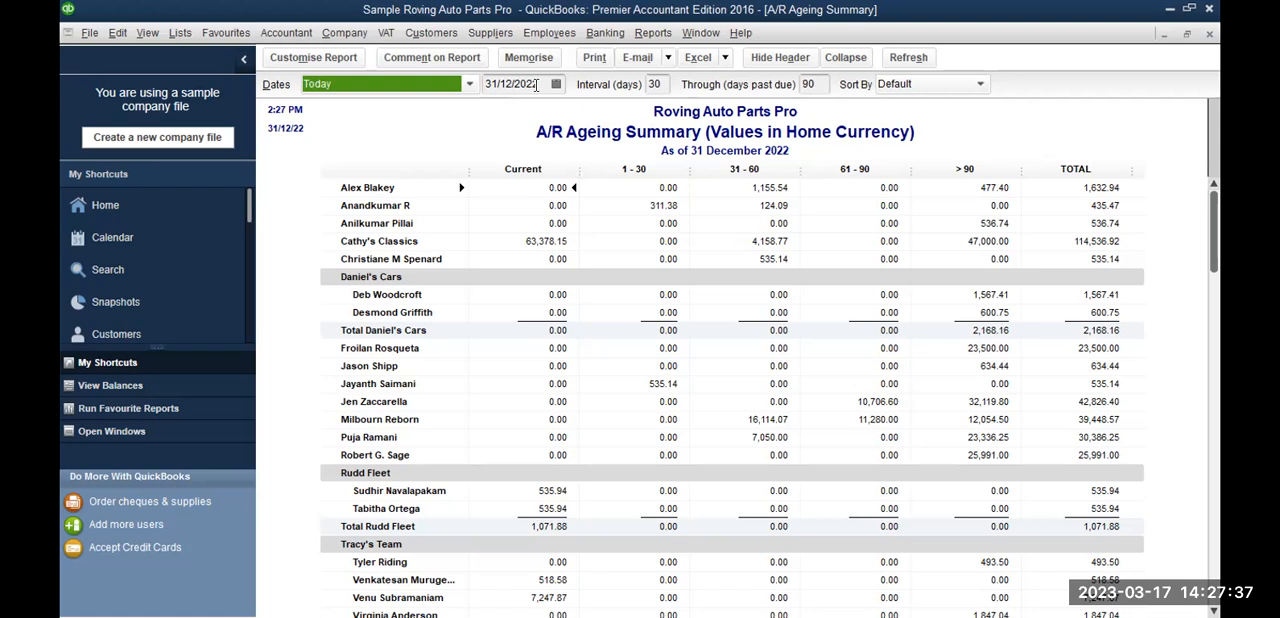
left_click(845, 57)
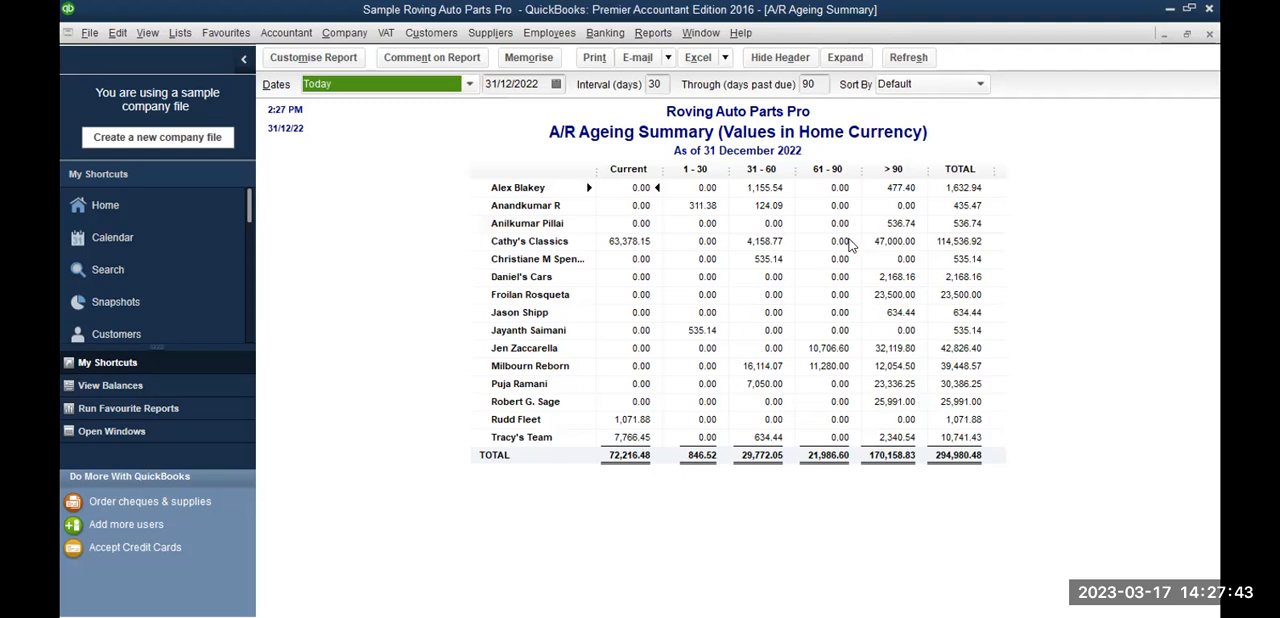
Step: Export the collapsed A/R Ageing Summary to Excel as a new worksheet in a new workbook
left_click(698, 58)
left_click(708, 82)
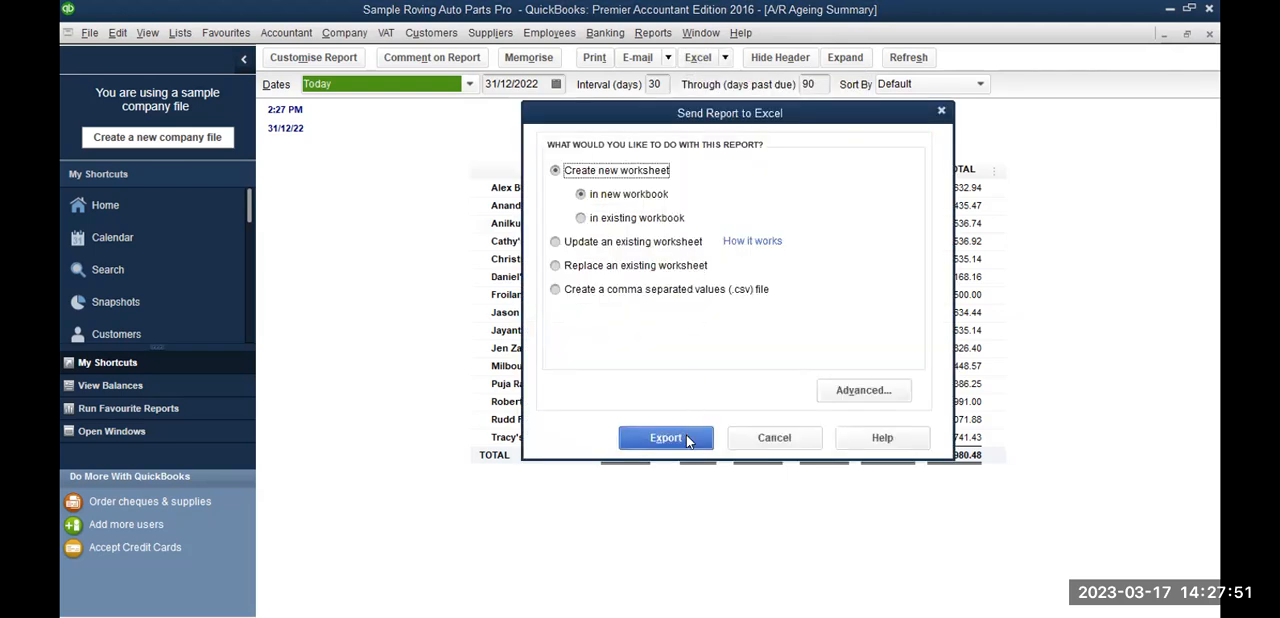
left_click(688, 439)
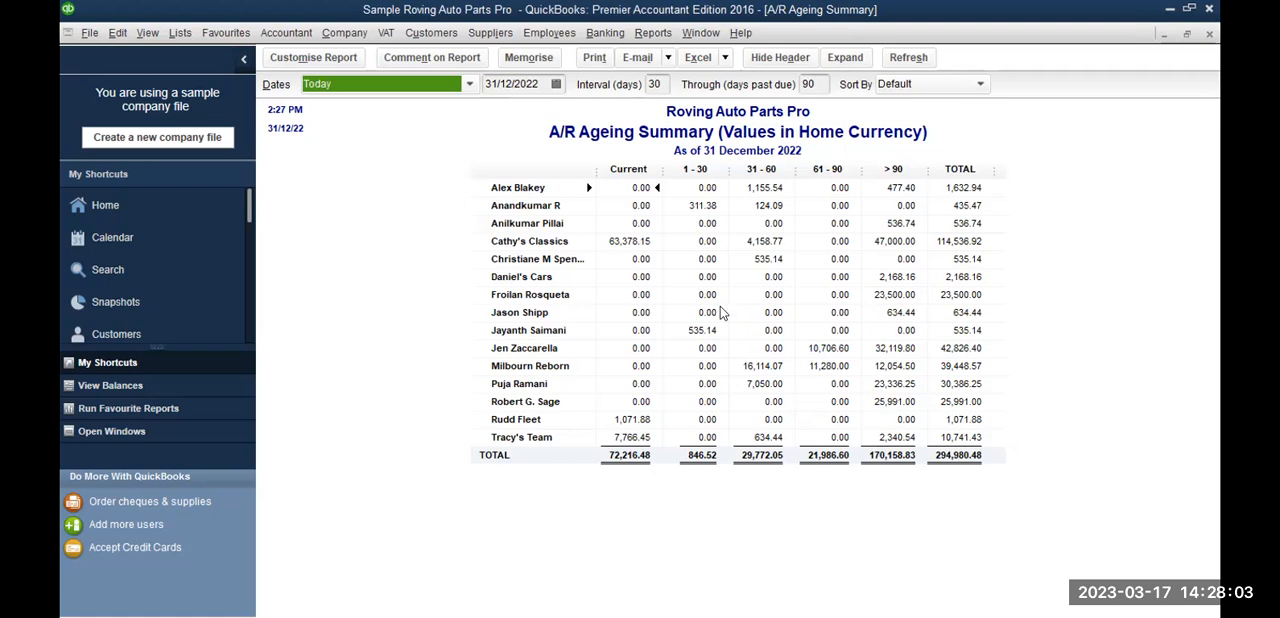
Step: Open the A/P Ageing Summary report from the suppliers and payables reports and try to collapse its rows
left_click(641, 35)
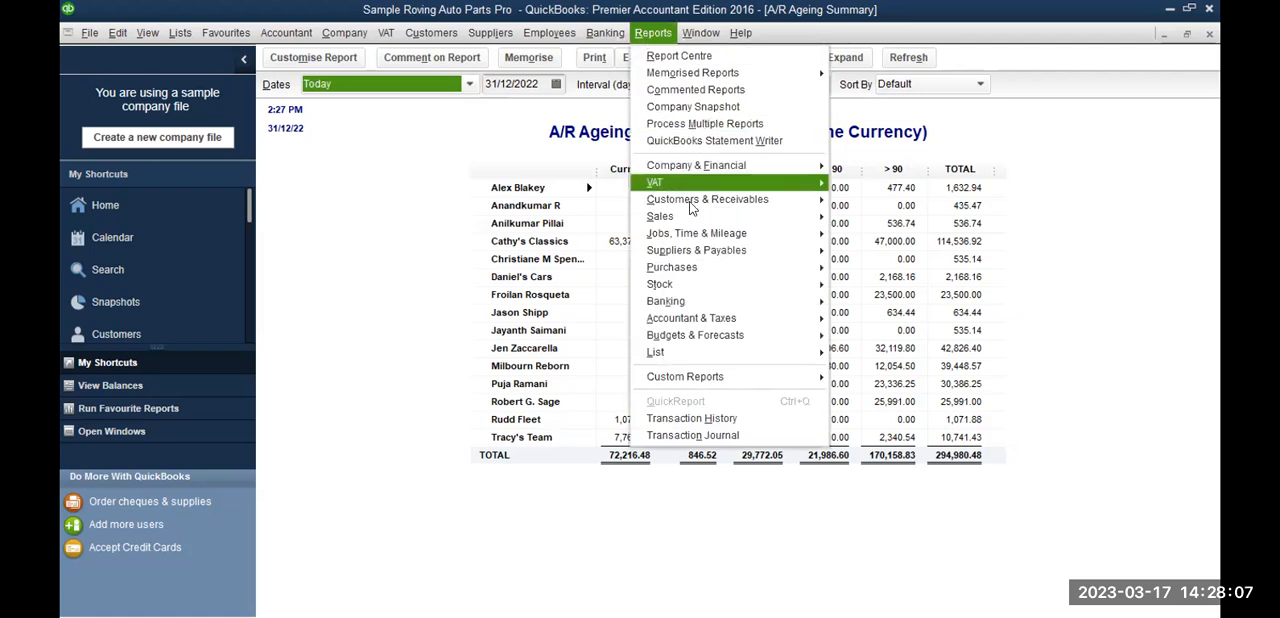
mouse_move(691, 250)
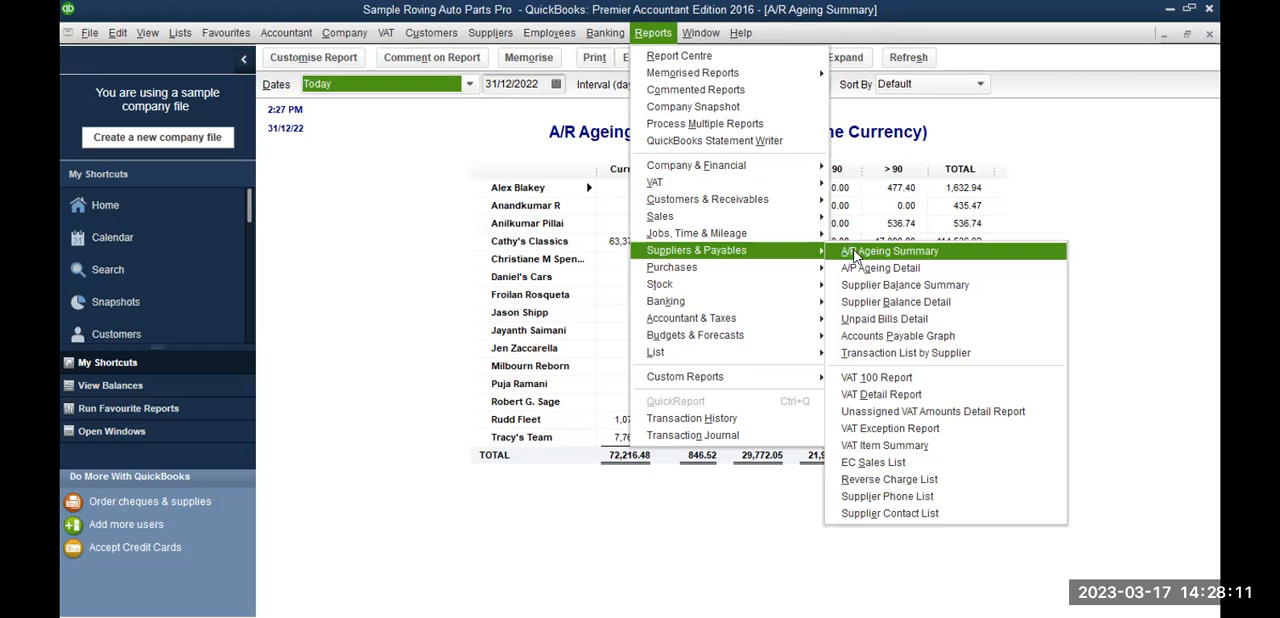
left_click(855, 256)
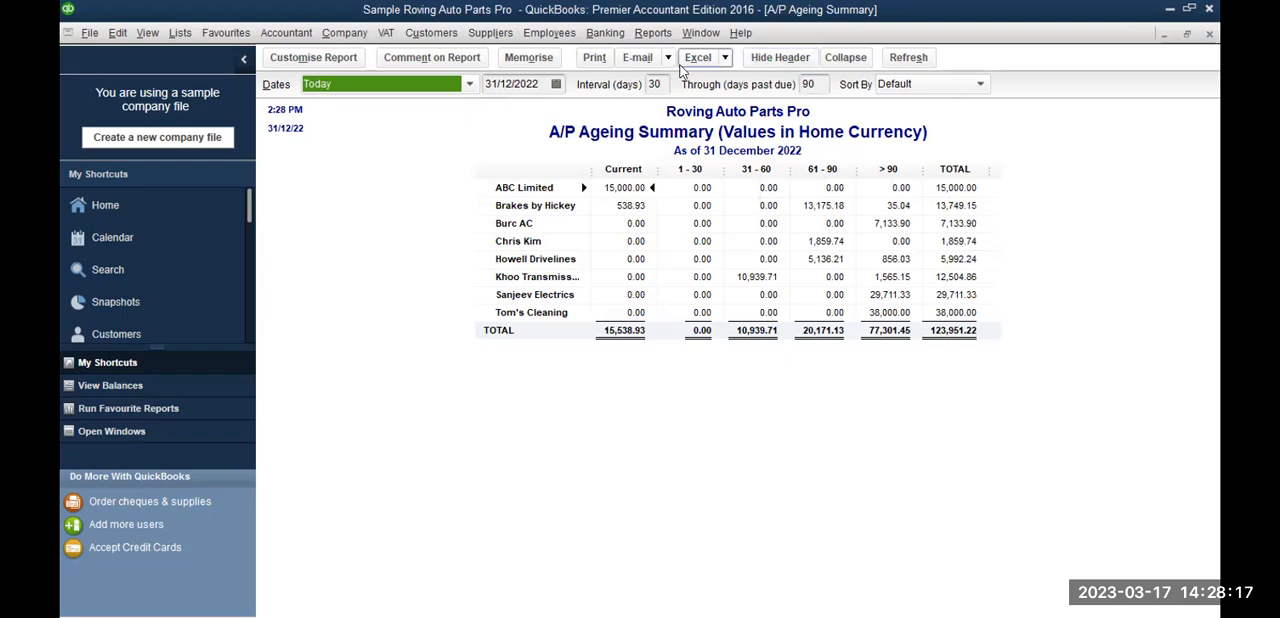
left_click(838, 58)
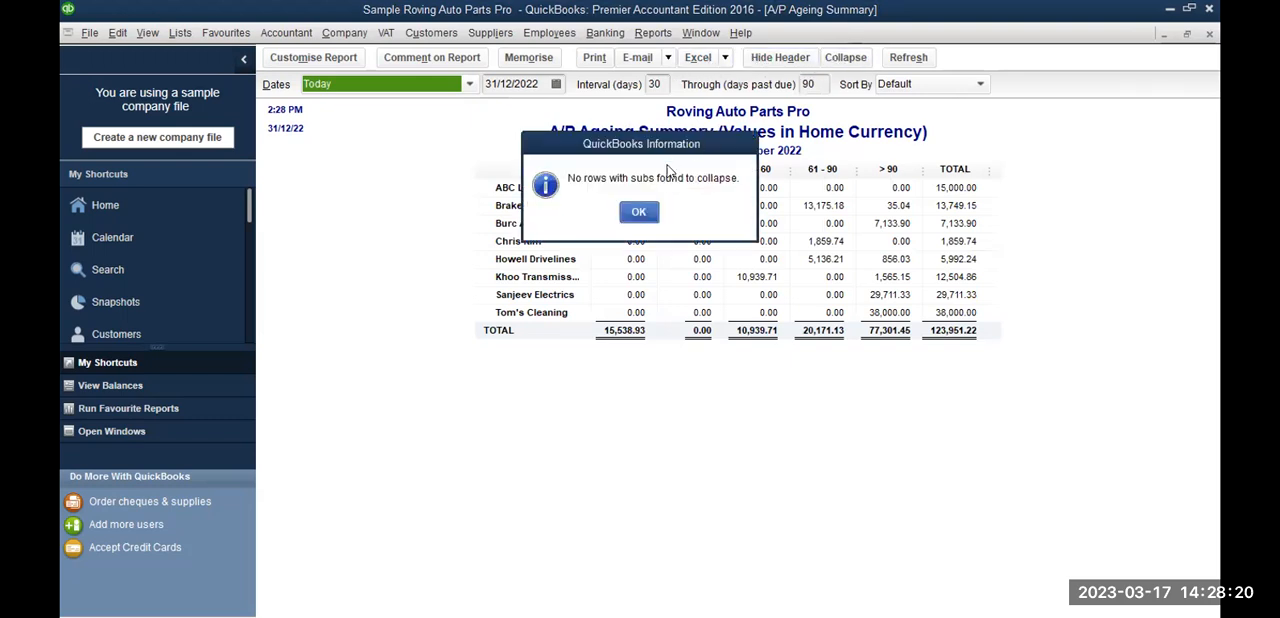
left_click(640, 212)
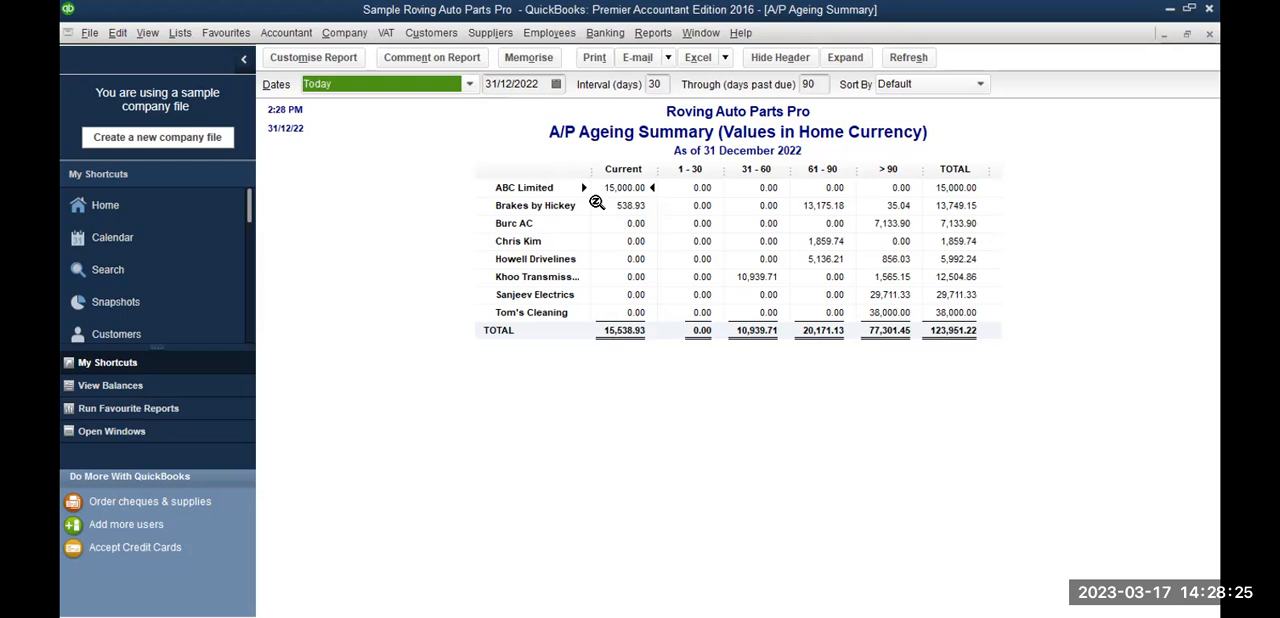
Step: Export the A/P Ageing Summary report to Excel
left_click(698, 56)
left_click(709, 80)
left_click(679, 440)
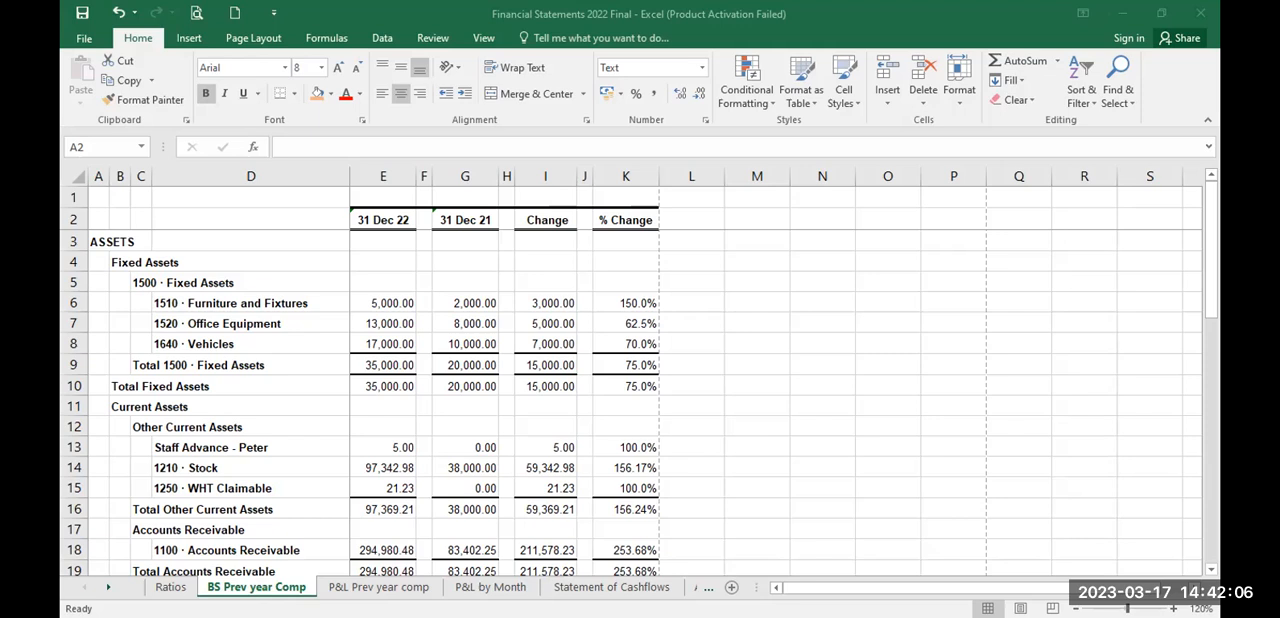
Step: Look through the P&L by Month, Statement of Cashflows, AR, AP and P&L by Class sheets of the Financial Statements 2022 Final workbook in Excel
left_click(379, 588)
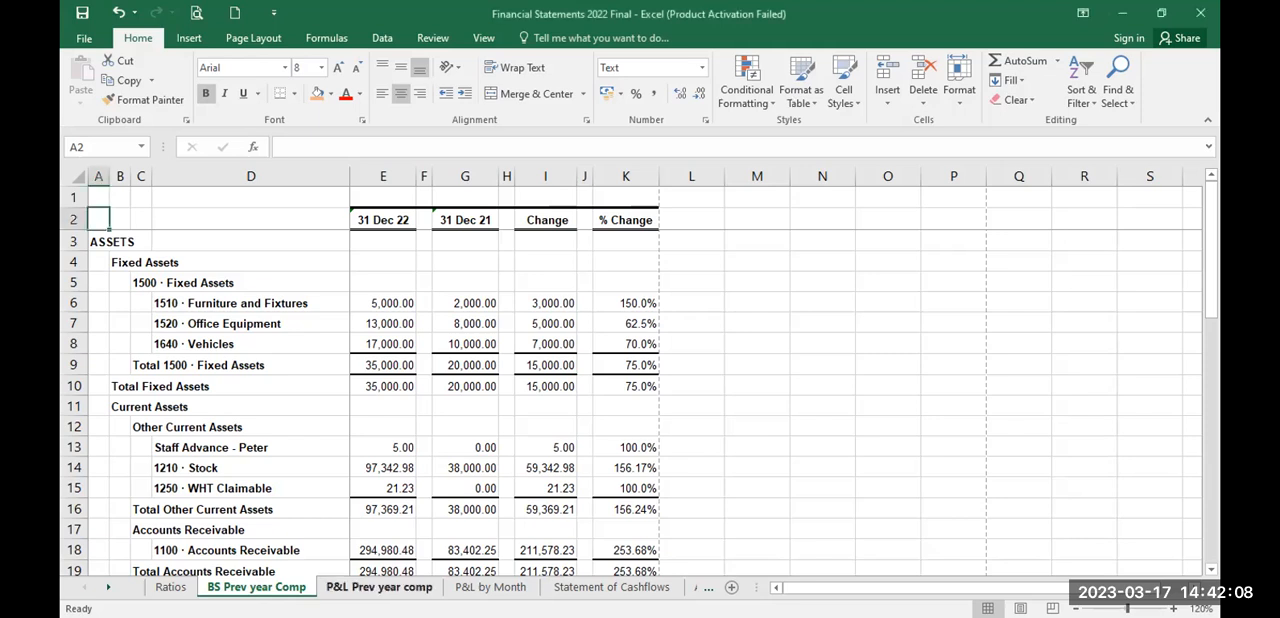
left_click(476, 588)
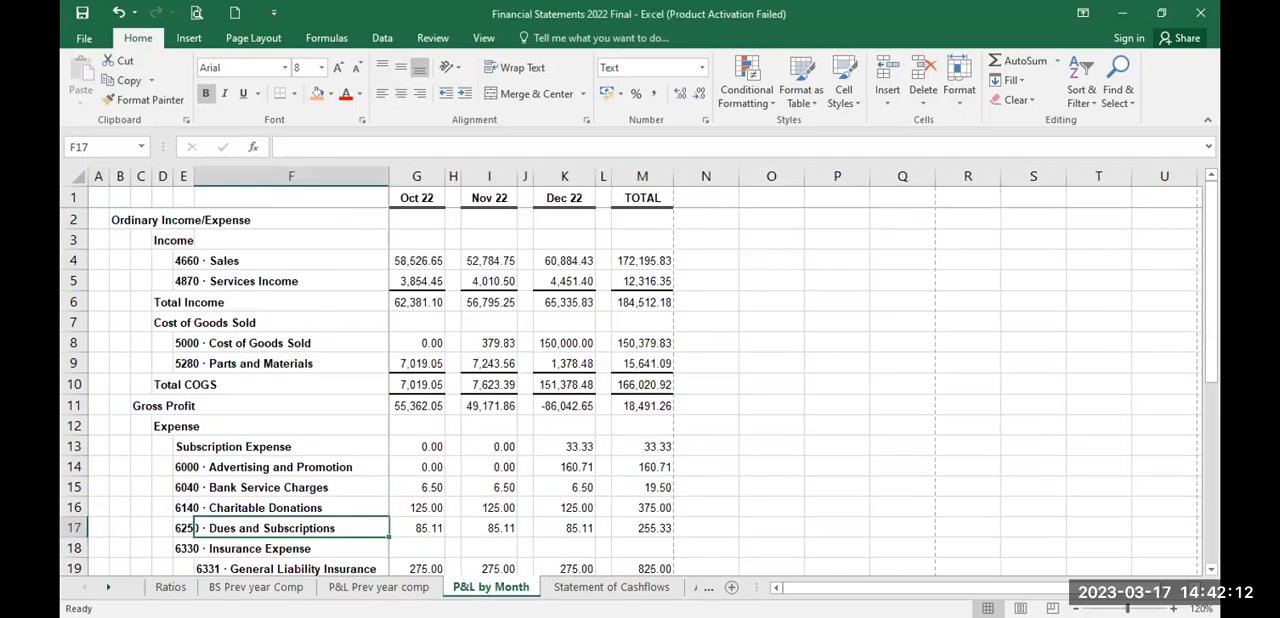
left_click(611, 587)
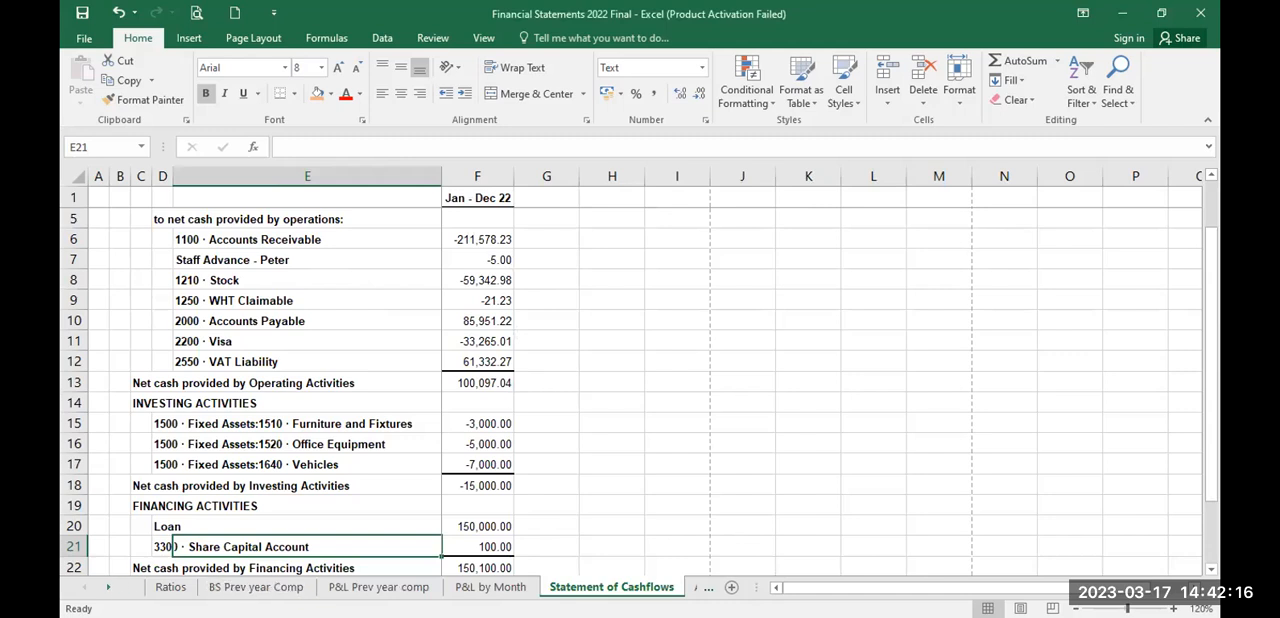
left_click(708, 587)
left_click(649, 587)
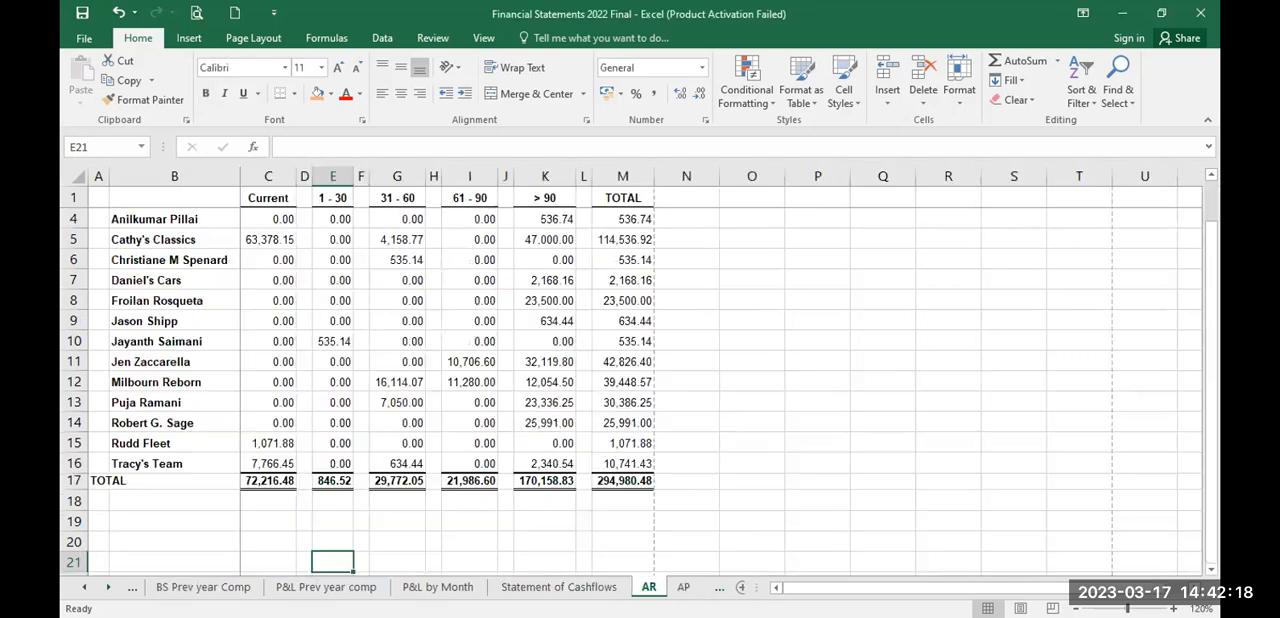
left_click(683, 587)
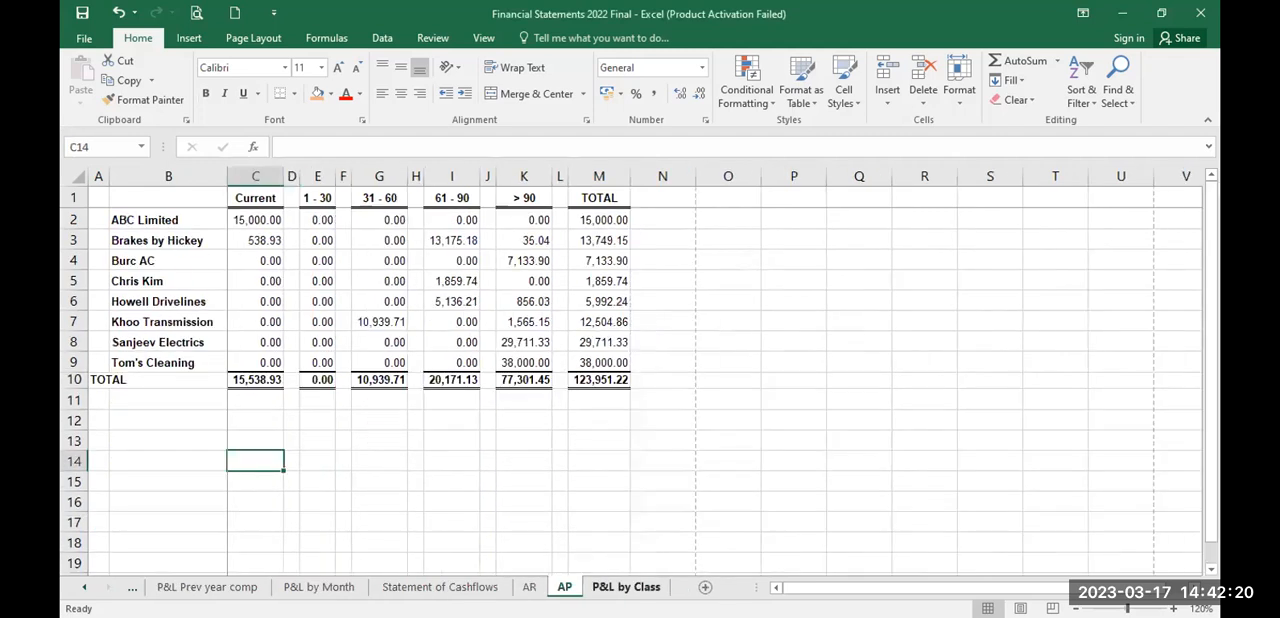
key("ctrl+Page_Down")
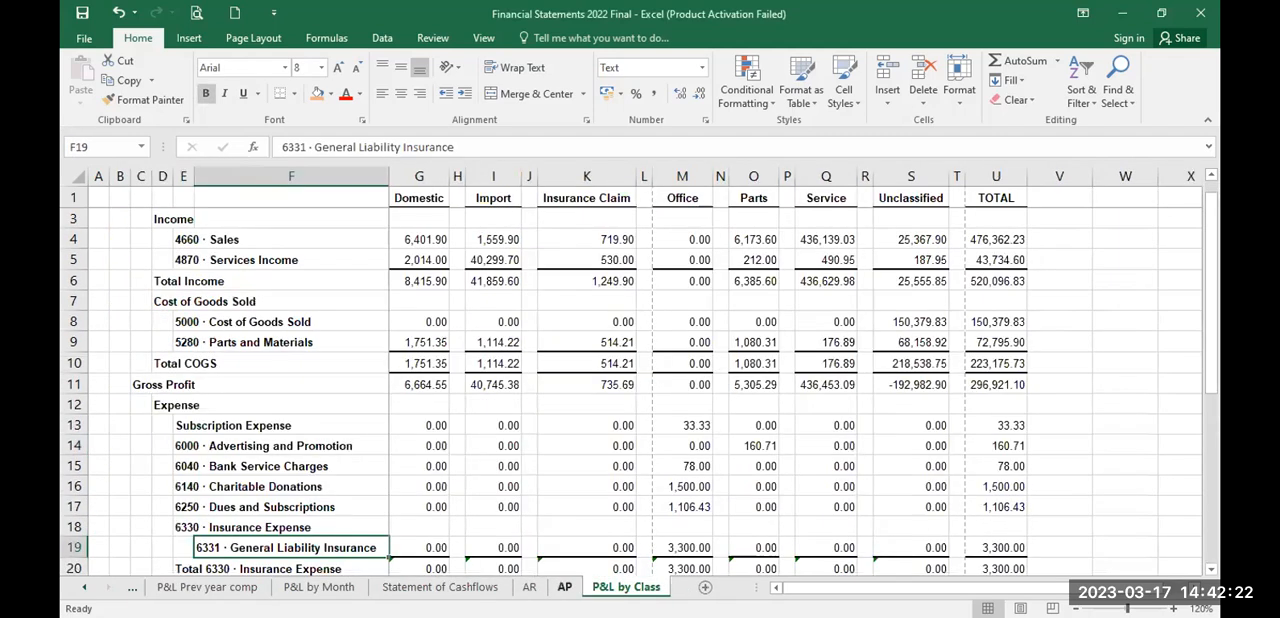
key("ctrl+Page_Up")
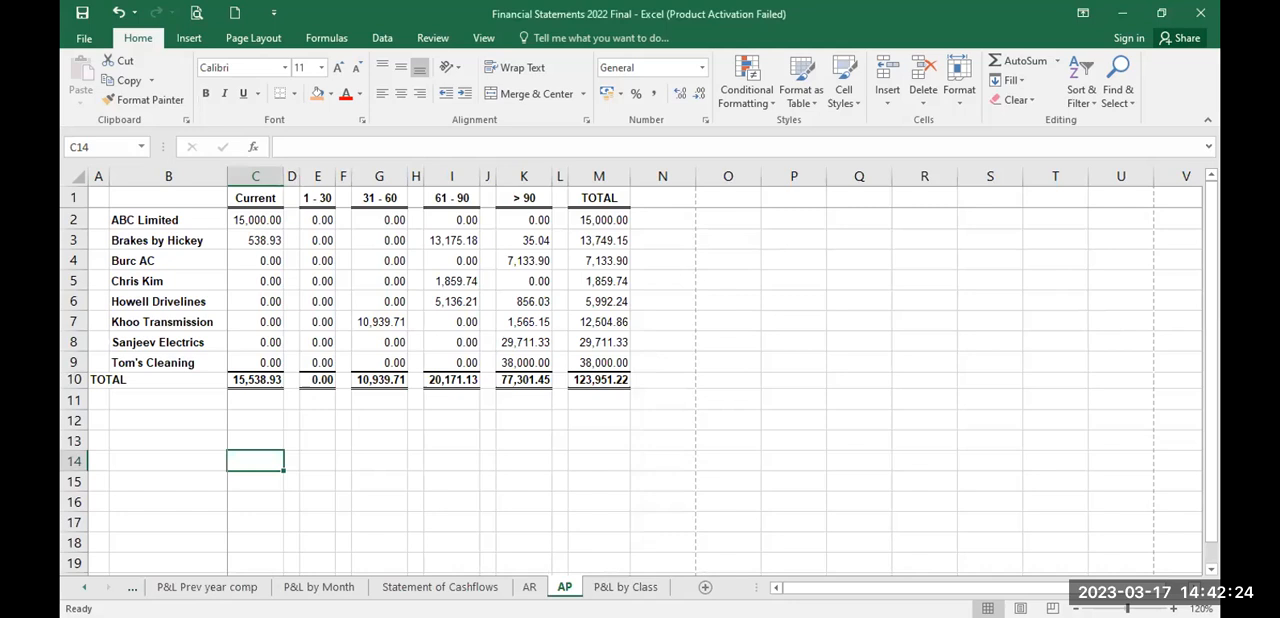
double_click(84, 587)
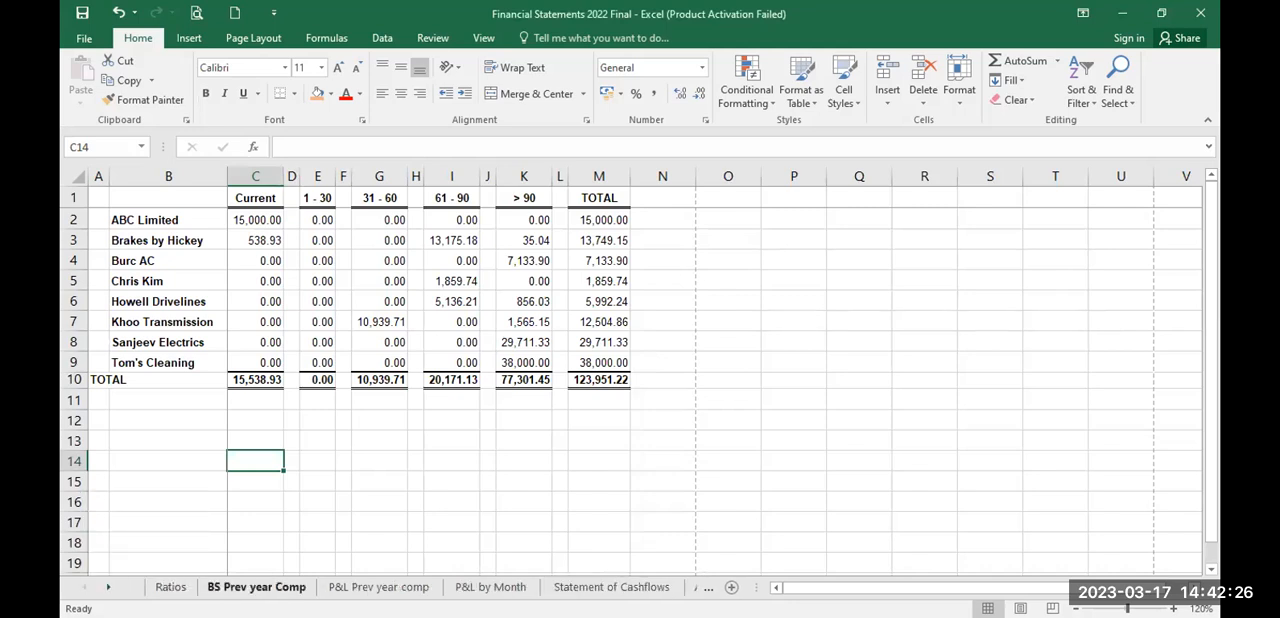
Step: Highlight the 31 Dec 22 Profit for the Year figure on the BS Prev year Comp sheet with the orange fill colour
left_click(257, 587)
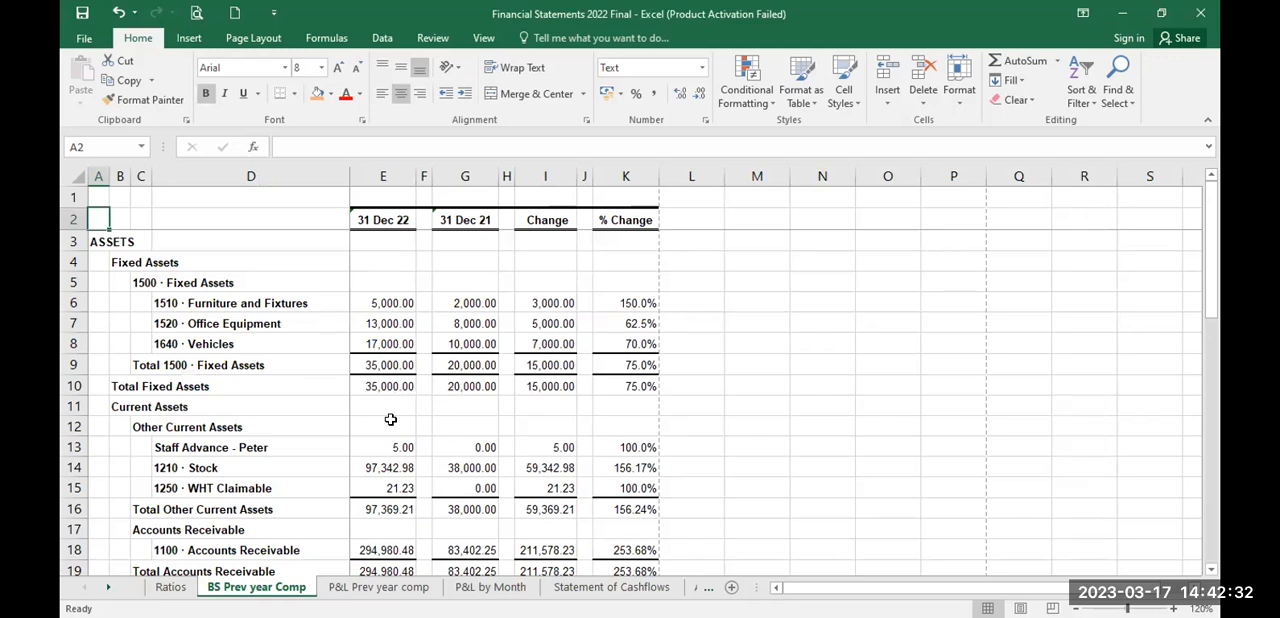
key("Down")
key("Down")
key("Down")
key("Down")
key("Down")
key("Down")
key("Down")
key("Down")
key("Down")
key("Down")
key("Down")
key("Down")
key("Down")
key("Down")
key("Down")
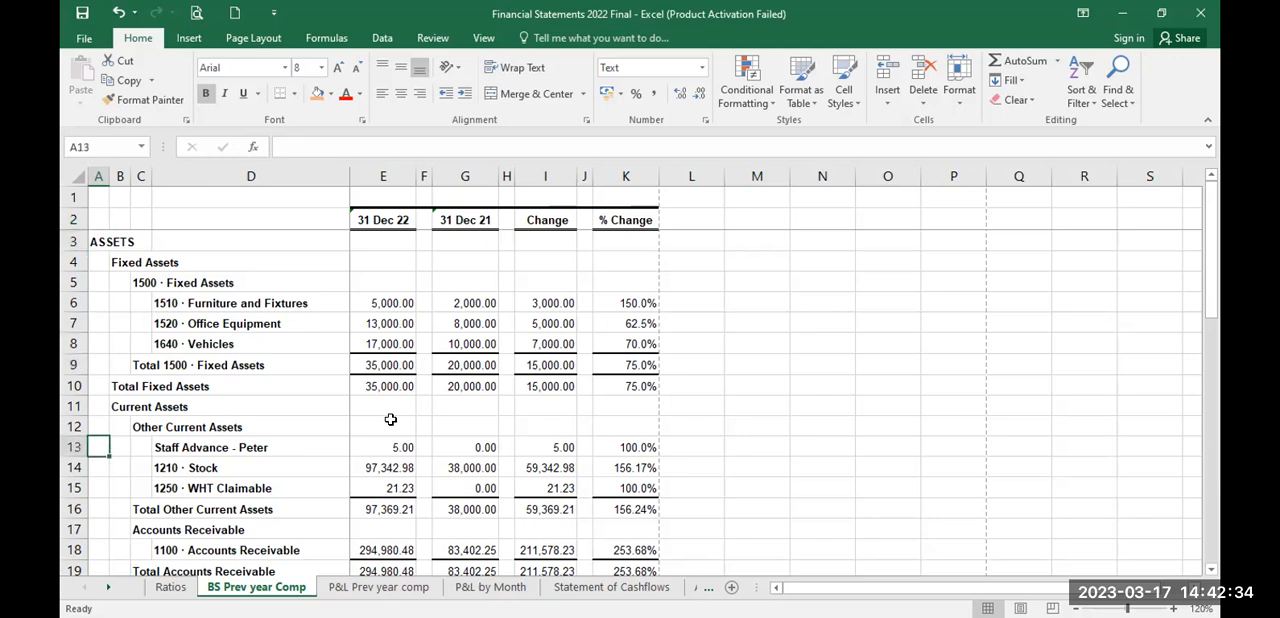
key("Right")
key("Right")
key("Right")
key("Right")
key("Down")
key("Down")
key("Down")
key("Down")
key("Down")
key("Down")
key("Down")
key("Down")
key("Down")
key("Down")
key("Down")
key("Down")
key("Down")
key("Down")
key("Down")
key("Down")
key("Down")
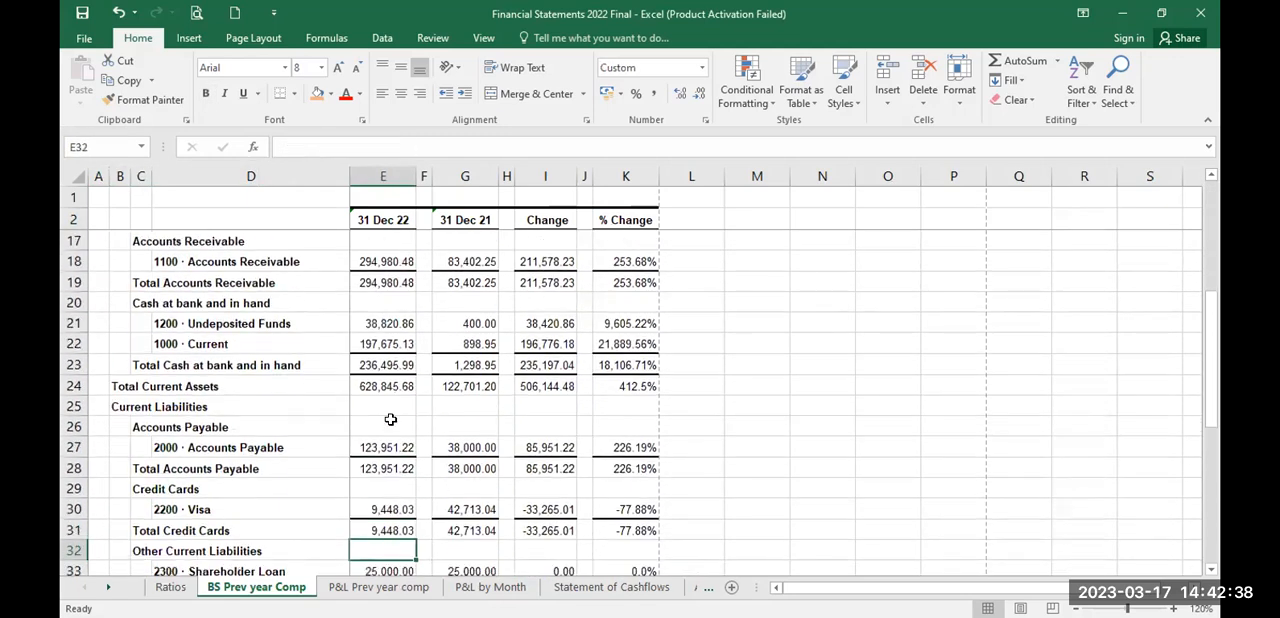
key("Down")
key("Down")
key("Down")
key("Down")
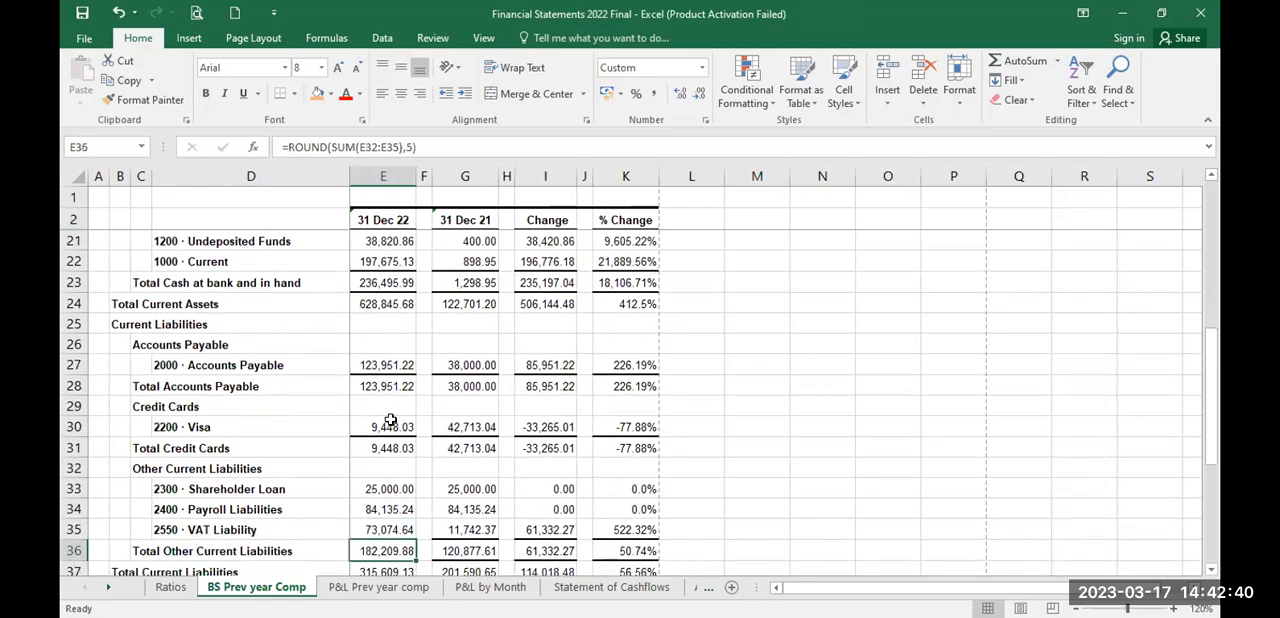
key("Down")
key("Down")
key("Down")
key("Down")
key("Down")
key("Down")
key("Down")
key("Down")
key("Down")
key("Down")
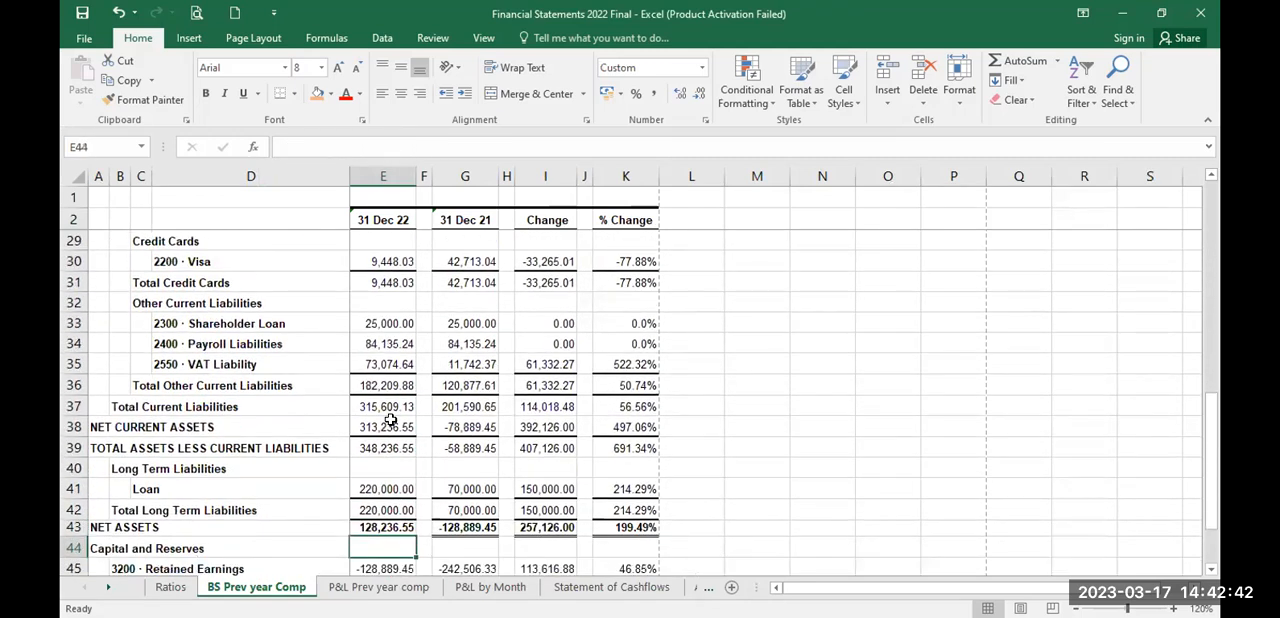
key("Down")
key("Up")
key("Up")
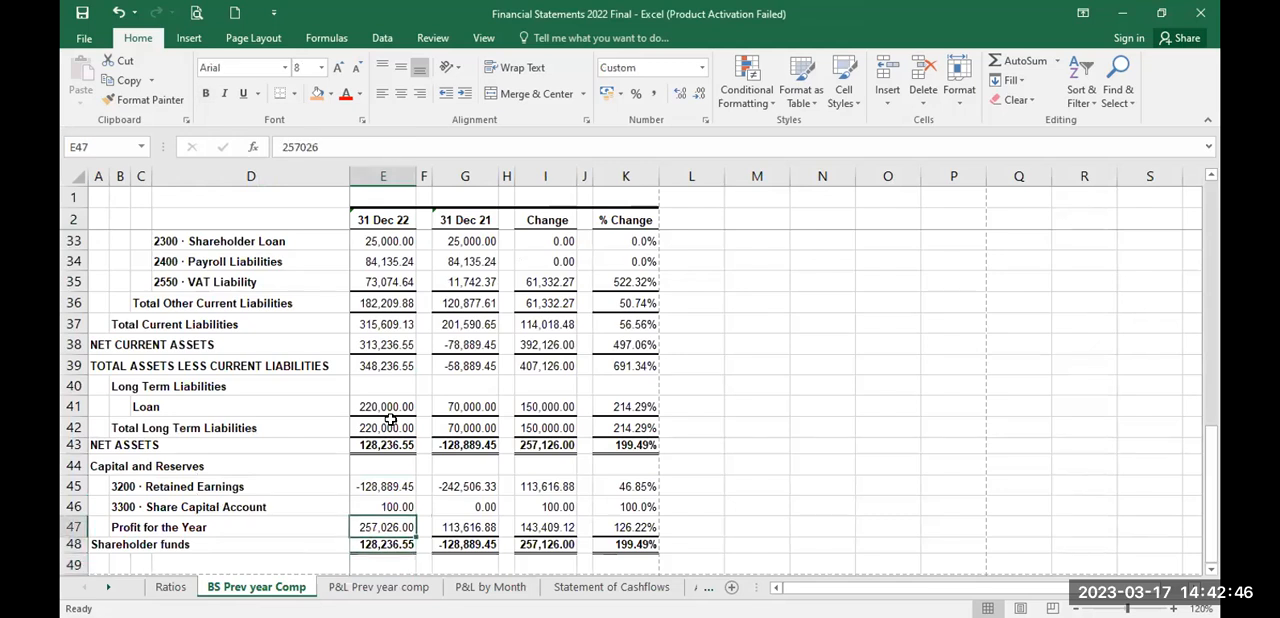
left_click(319, 96)
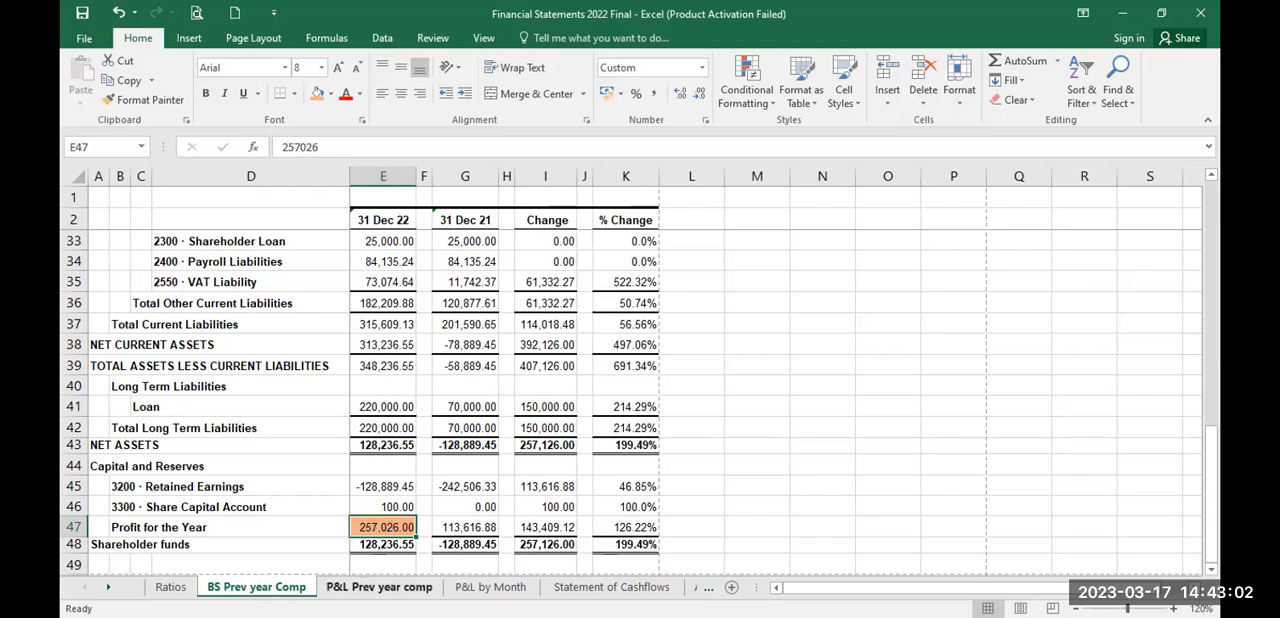
Step: Highlight the Jan - Dec 22 Profit for the Year figure on the P&L Prev year comp sheet with the orange fill colour
left_click(379, 587)
left_click(441, 547)
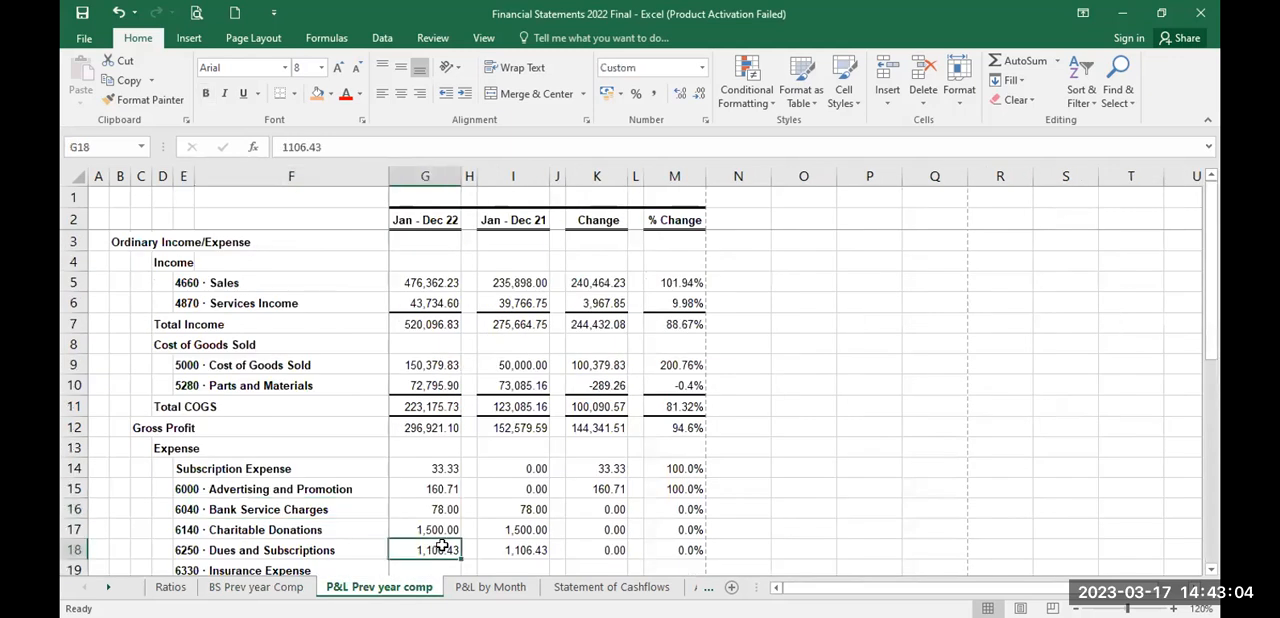
key("Down")
key("Down")
key("Down")
key("Down")
key("Down")
key("Down")
key("Down")
key("Down")
key("Down")
key("Down")
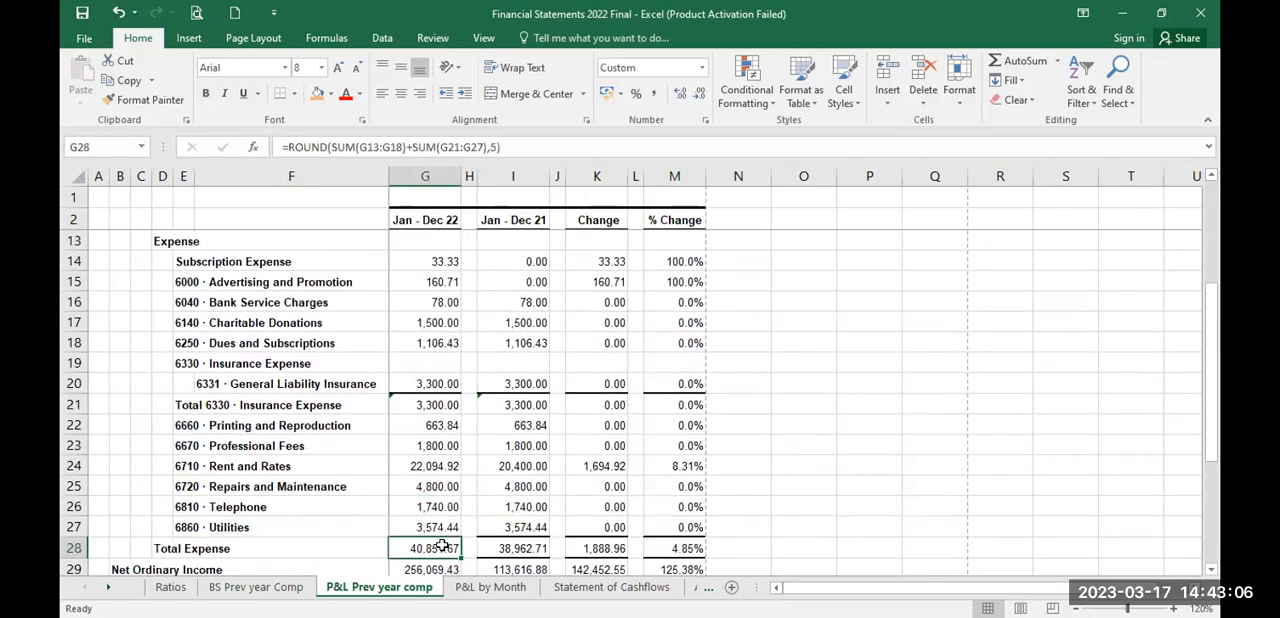
key("Down")
key("Down")
key("Down")
key("Down")
key("Down")
key("Down")
key("Down")
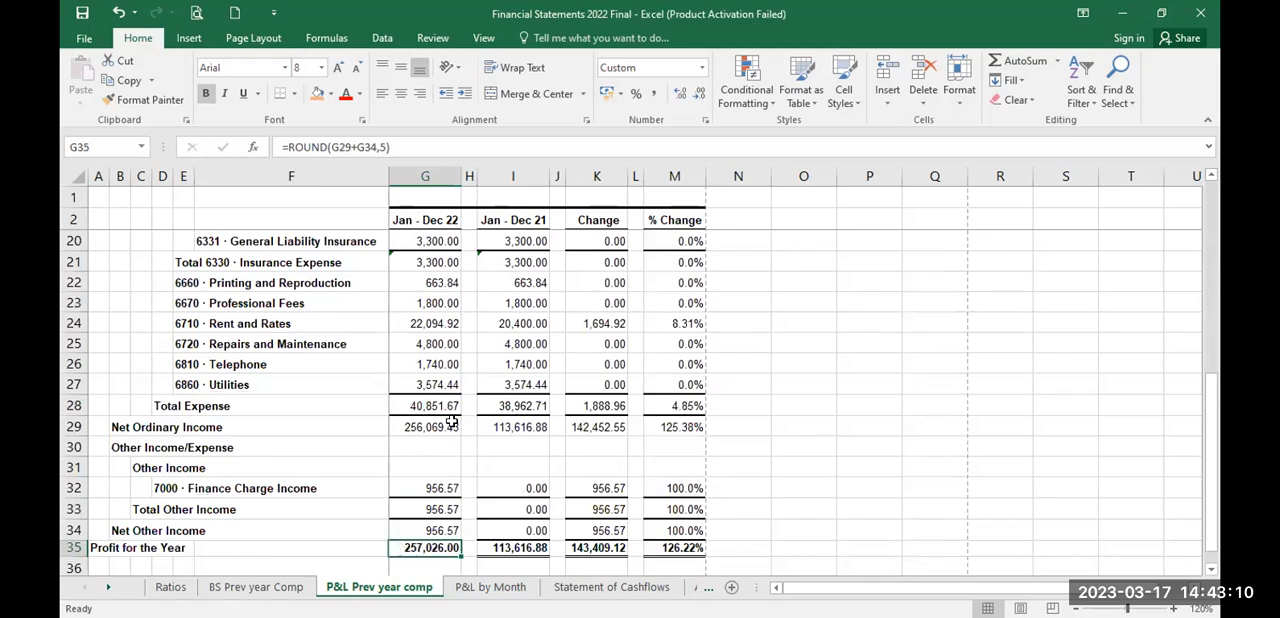
left_click(315, 100)
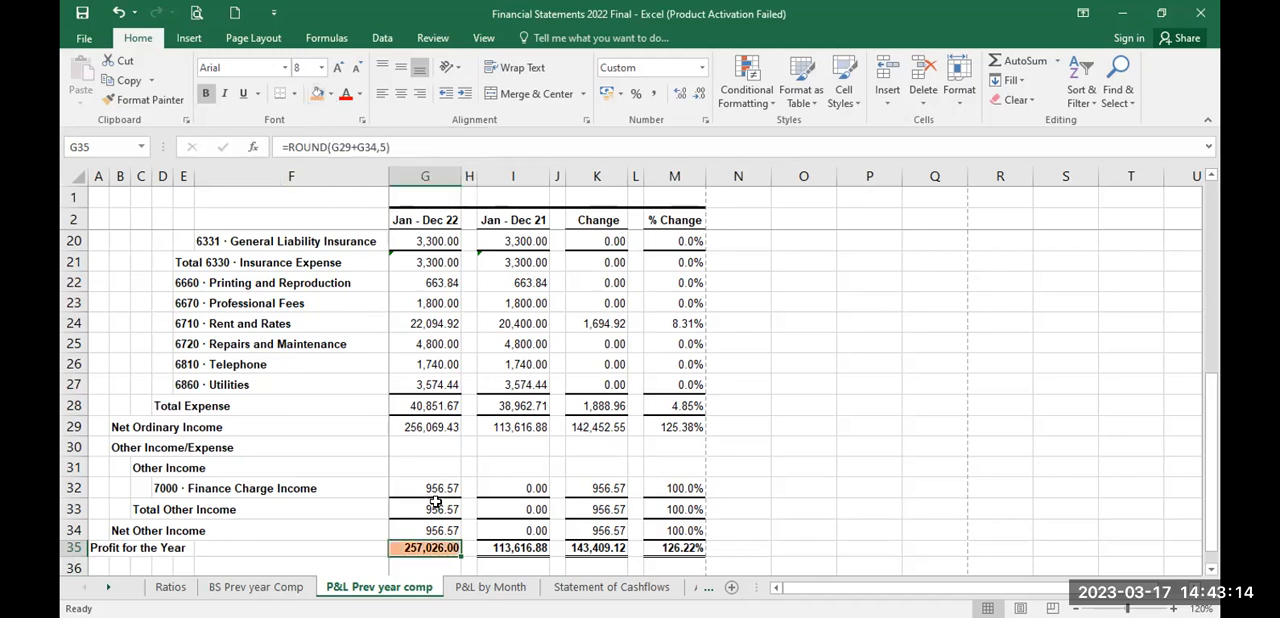
Step: Highlight the Profit for the Year figure on the Statement of Cashflows sheet with the orange fill colour
left_click(611, 587)
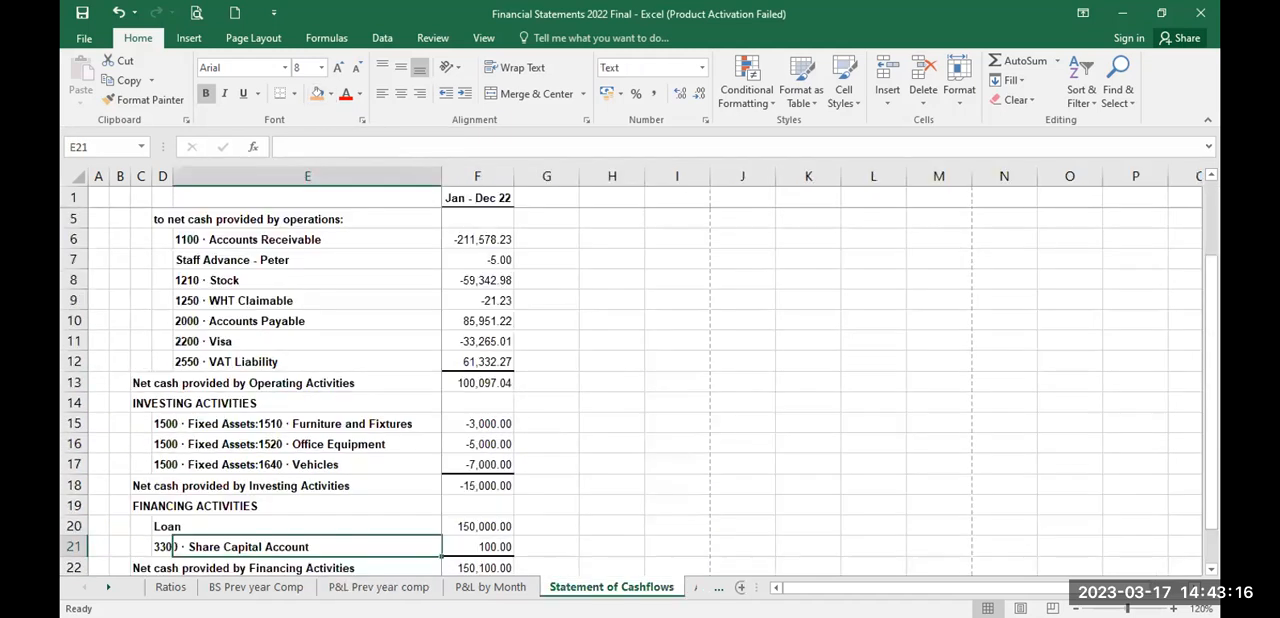
left_click(508, 466)
key("Up")
key("Up")
key("Up")
key("Up")
key("Up")
key("Up")
key("Up")
key("Up")
key("Up")
key("Up")
key("Up")
key("Up")
key("Up")
key("Up")
key("Up")
key("Up")
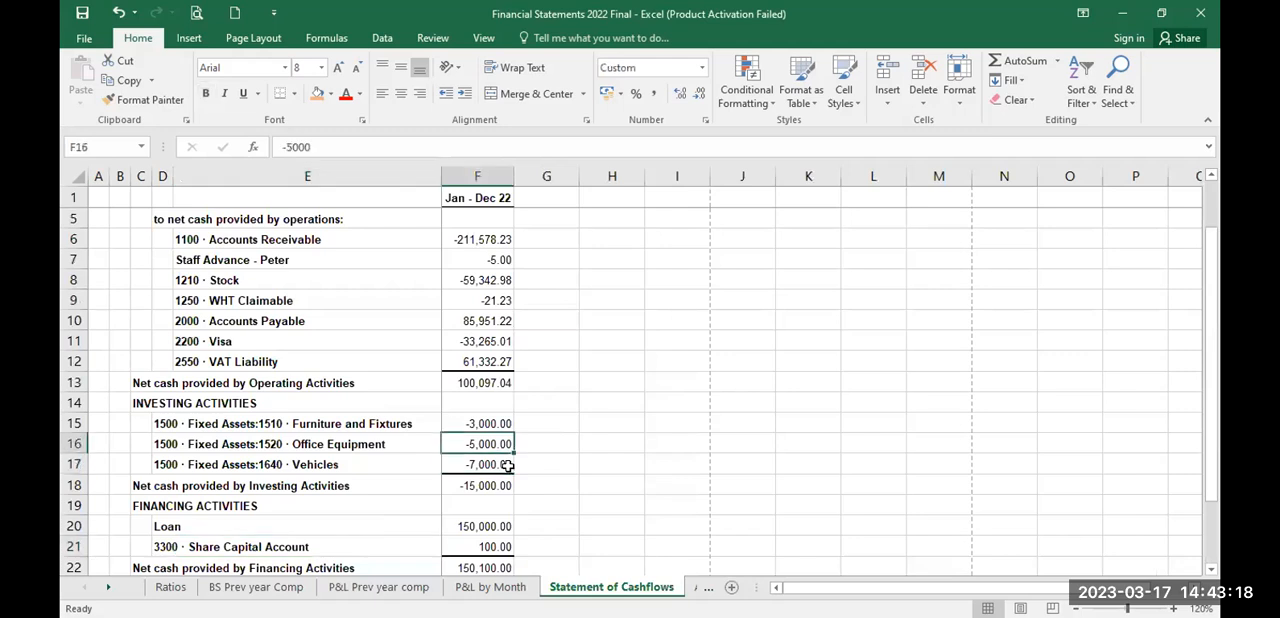
key("Down")
key("Down")
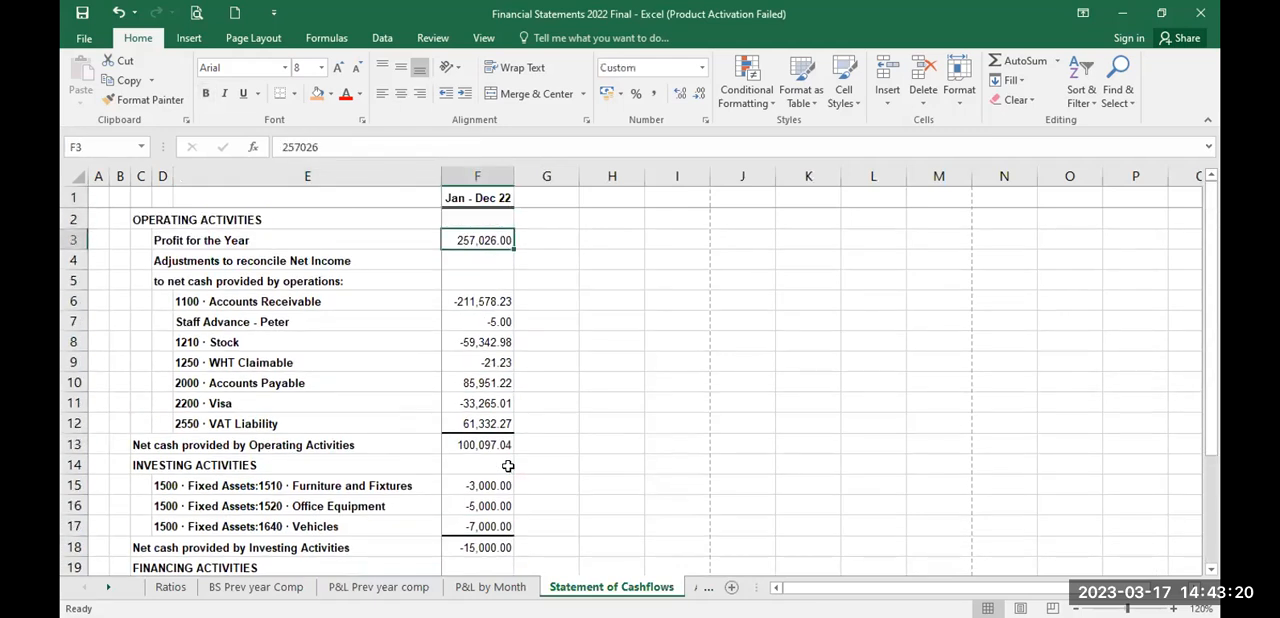
left_click(317, 93)
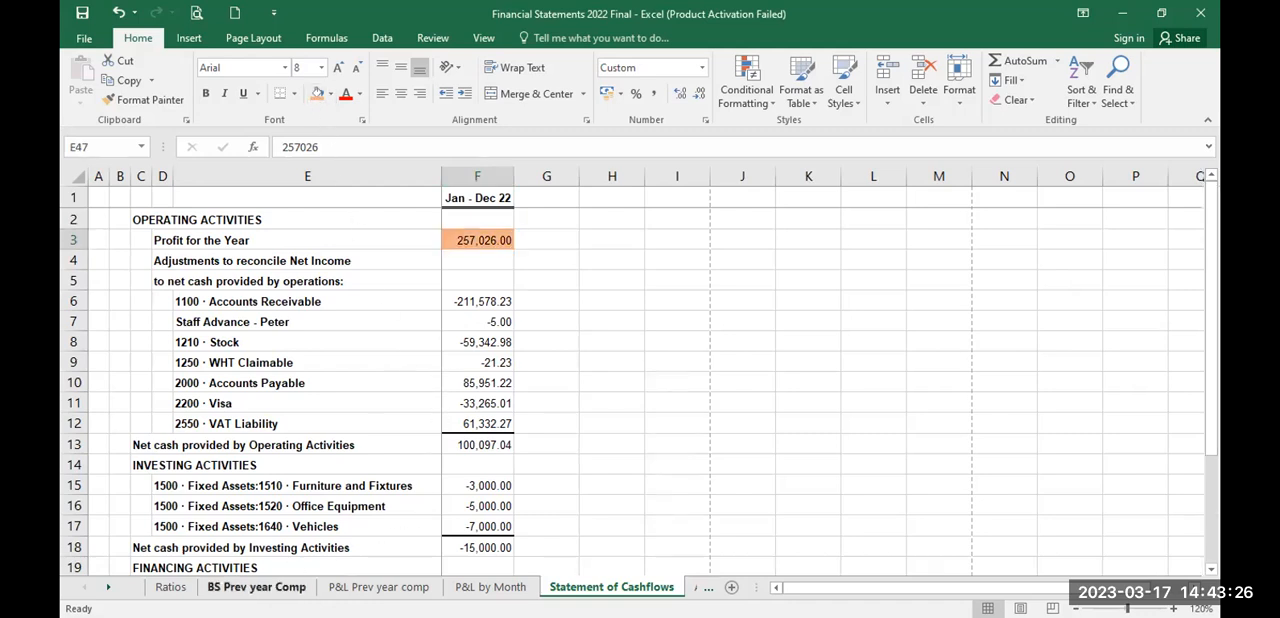
Step: Highlight the 31 Dec 22 Total Accounts Receivable figure on the BS Prev year Comp sheet with the orange fill colour
left_click(282, 588)
key("Up")
key("Up")
key("Up")
key("Up")
key("Up")
key("Up")
key("Up")
key("Up")
key("Up")
key("Up")
key("Up")
key("Up")
key("Up")
key("Up")
key("Up")
key("Up")
key("Up")
key("Up")
key("Up")
key("Up")
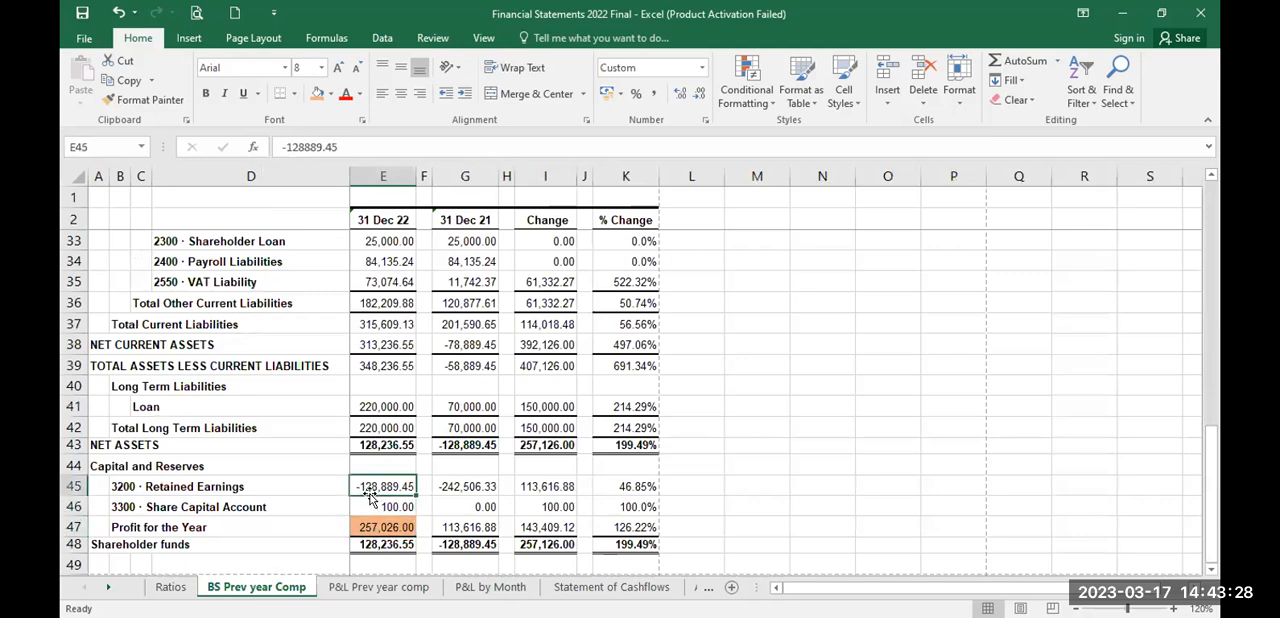
key("Up")
key("Up")
key("Up")
key("Up")
key("Up")
key("Up")
key("Up")
key("Up")
key("Up")
key("Up")
key("Up")
key("Up")
key("Up")
key("Up")
key("Up")
key("Up")
key("Up")
key("Up")
key("Up")
key("Up")
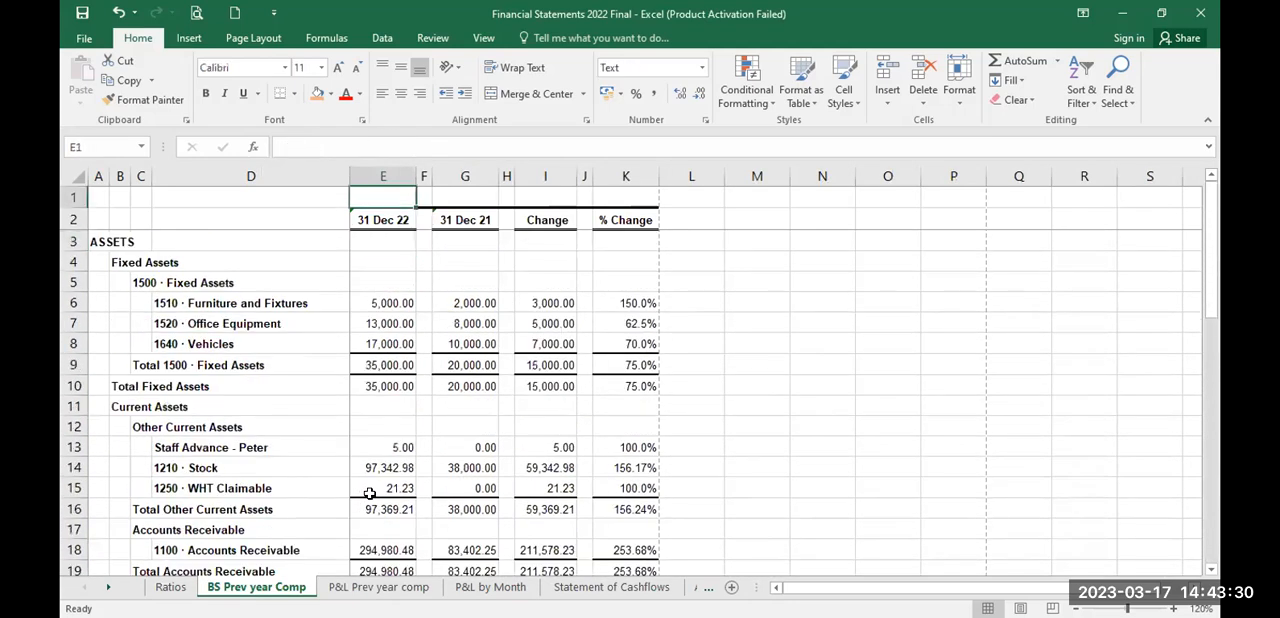
key("Down")
key("Down")
key("Down")
key("Down")
key("Down")
key("Down")
key("Down")
key("Down")
key("Down")
key("Down")
key("Down")
key("Down")
key("Down")
key("Down")
key("Down")
key("Down")
key("Down")
key("Down")
key("Down")
key("Down")
key("Down")
key("Down")
key("Up")
key("Up")
key("Up")
key("Up")
key("Up")
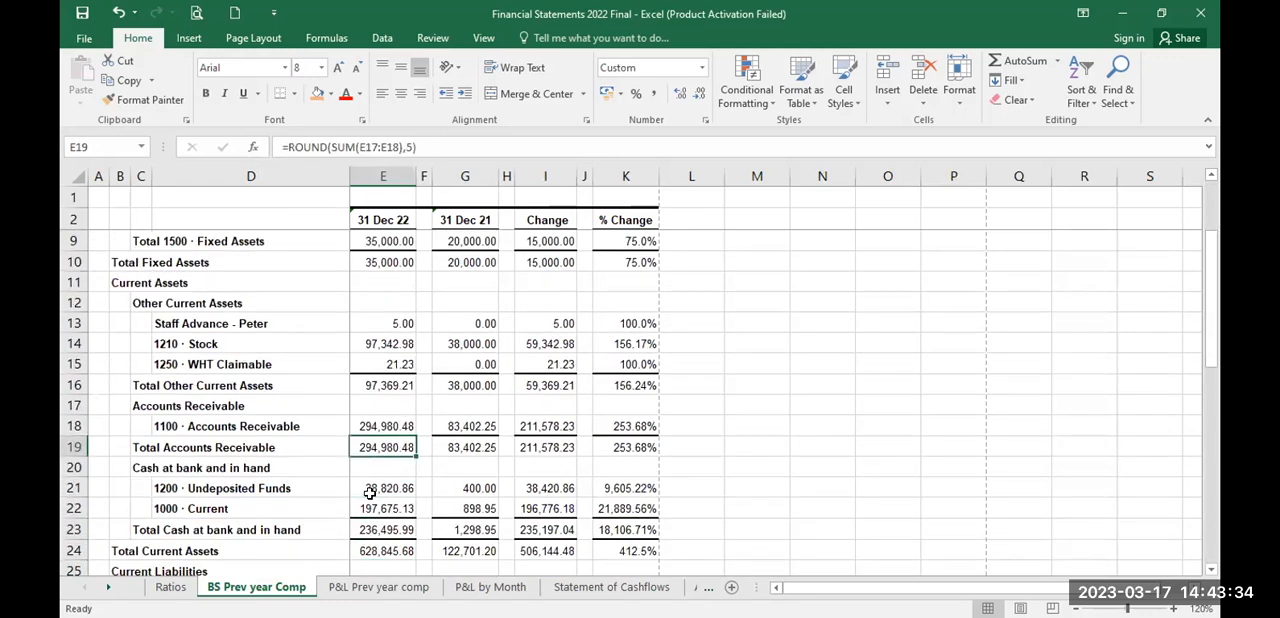
left_click(316, 96)
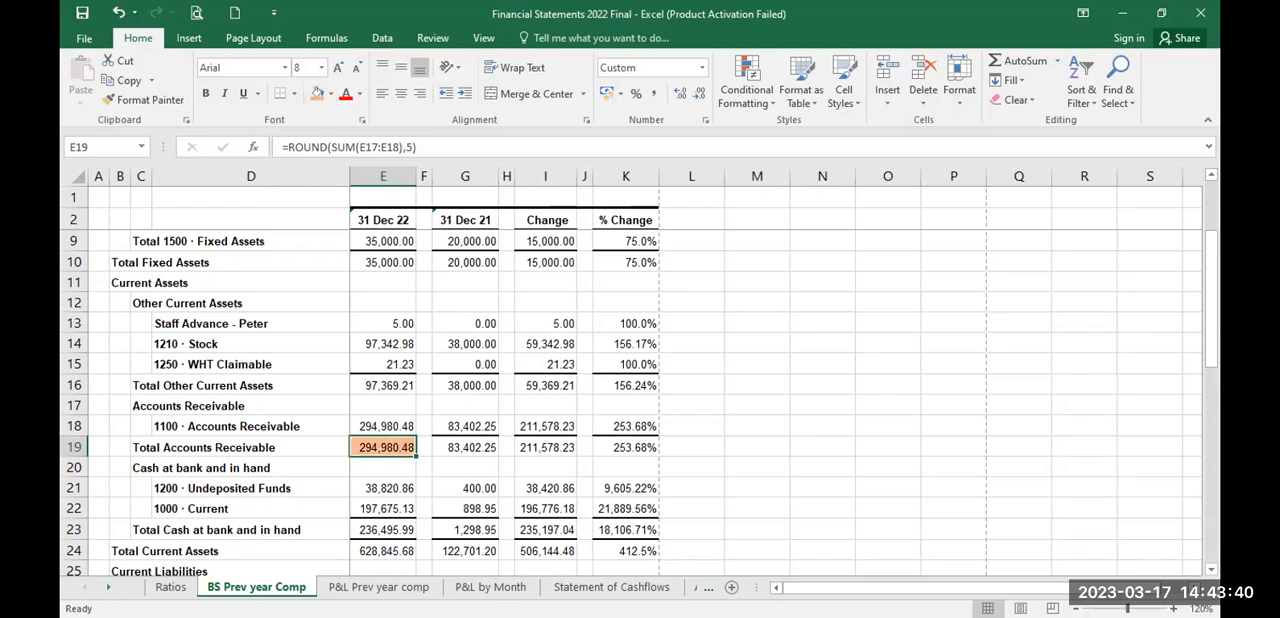
Step: Highlight the overall total of the receivables ageing on the AR sheet with the orange fill colour
left_click(708, 588)
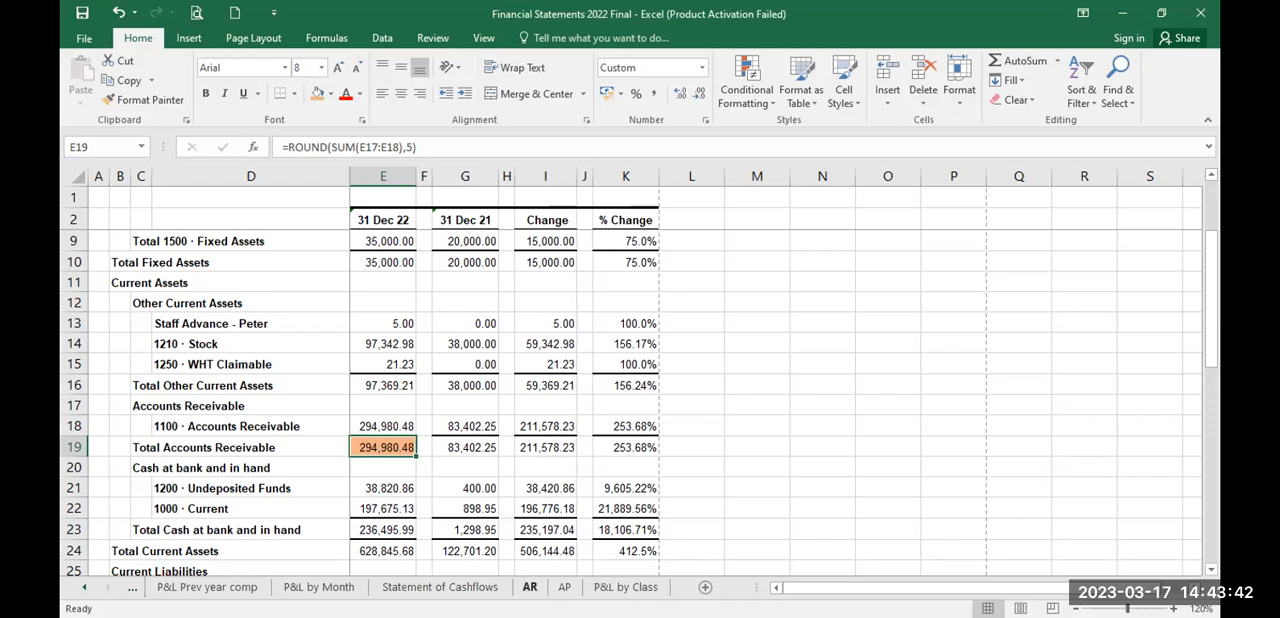
left_click(530, 587)
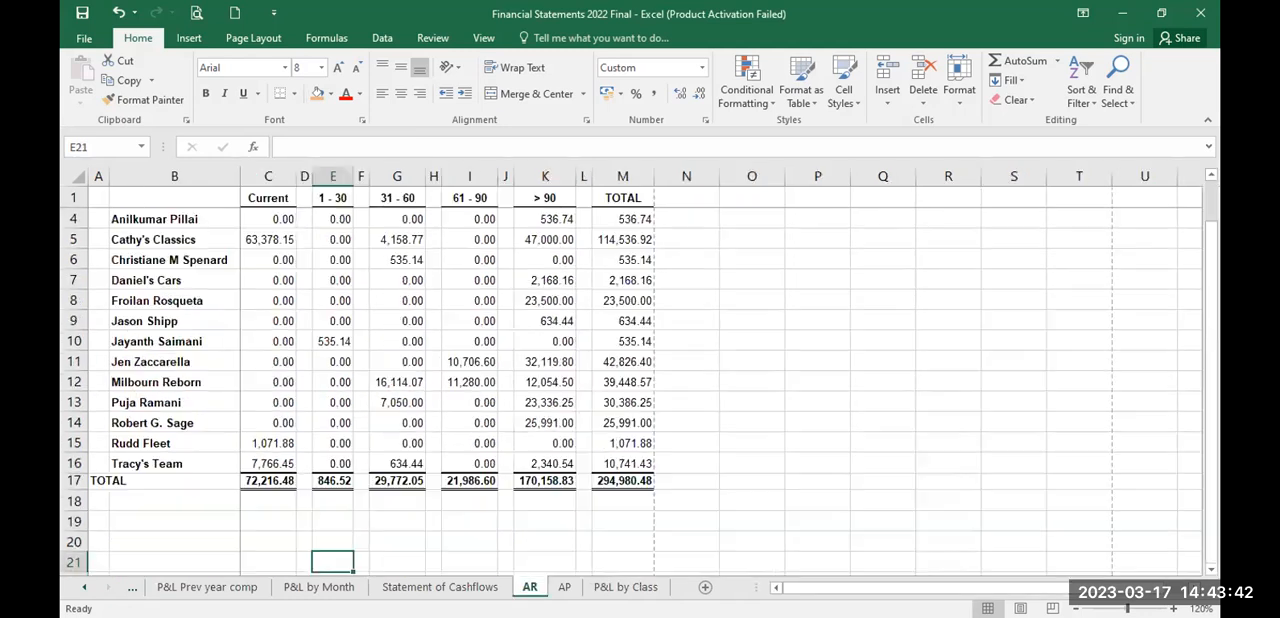
left_click(622, 482)
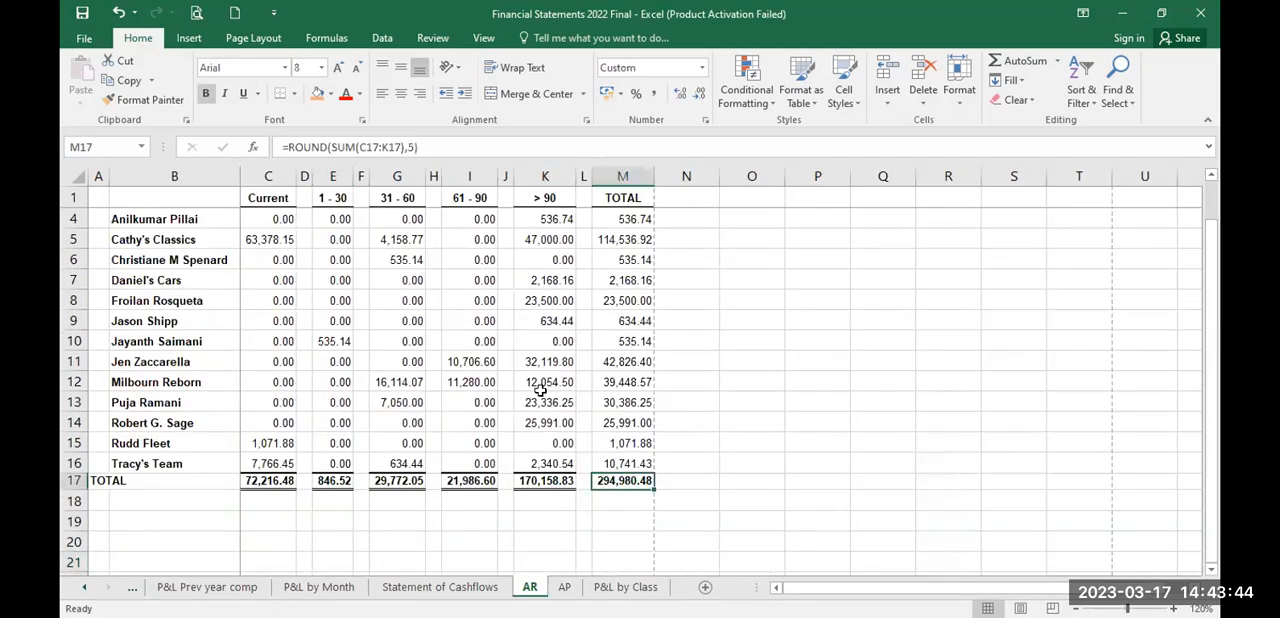
left_click(313, 100)
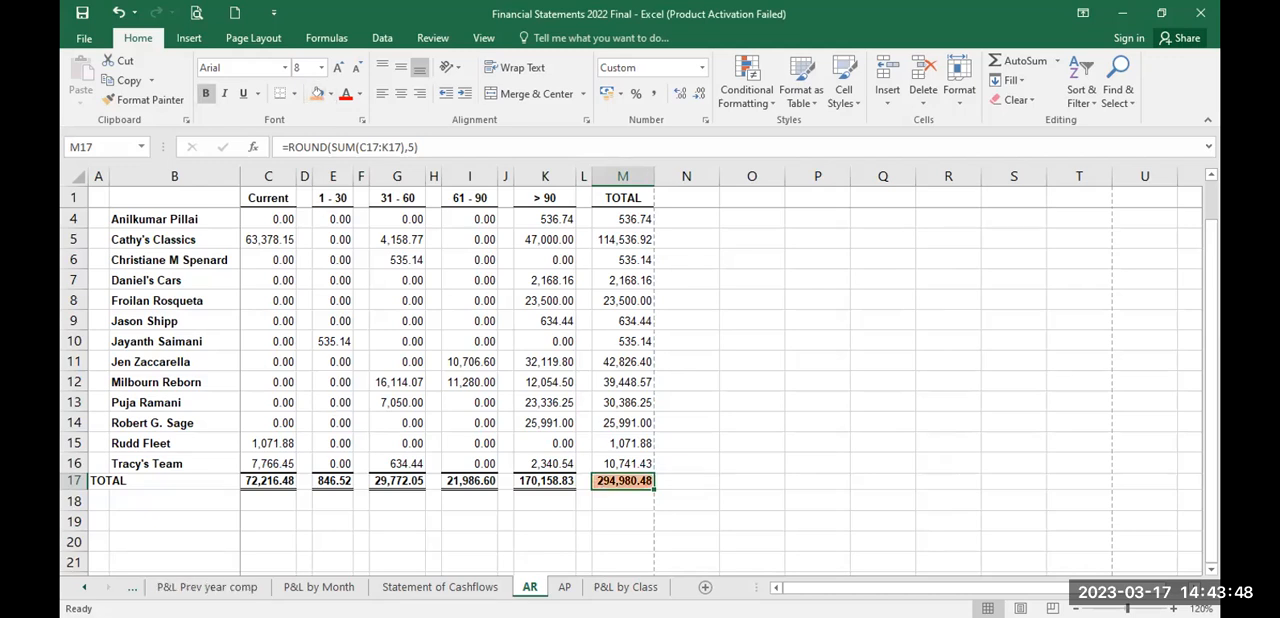
Step: Highlight the 31 Dec 22 Total Accounts Payable figure on the BS Prev year Comp sheet with the orange fill colour
left_click(132, 587)
left_click(256, 587)
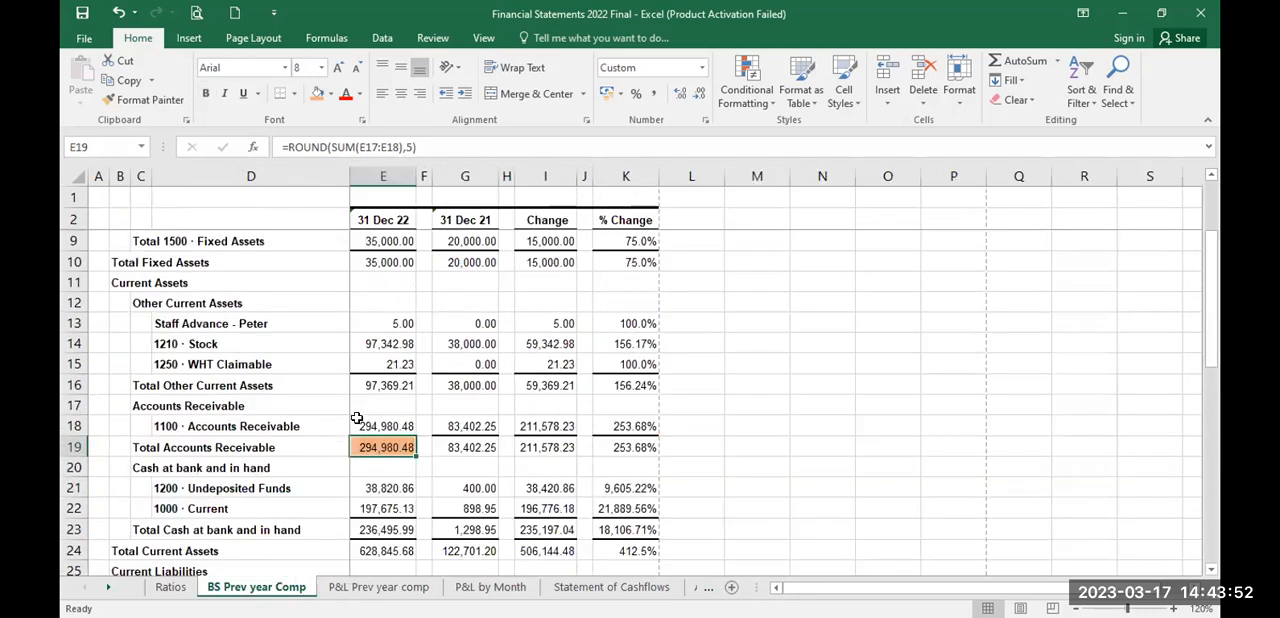
left_click(371, 488)
key("Down")
key("Down")
key("Down")
key("Down")
key("Down")
key("Down")
key("Down")
key("Down")
key("Down")
key("Up")
key("Up")
key("Up")
key("Down")
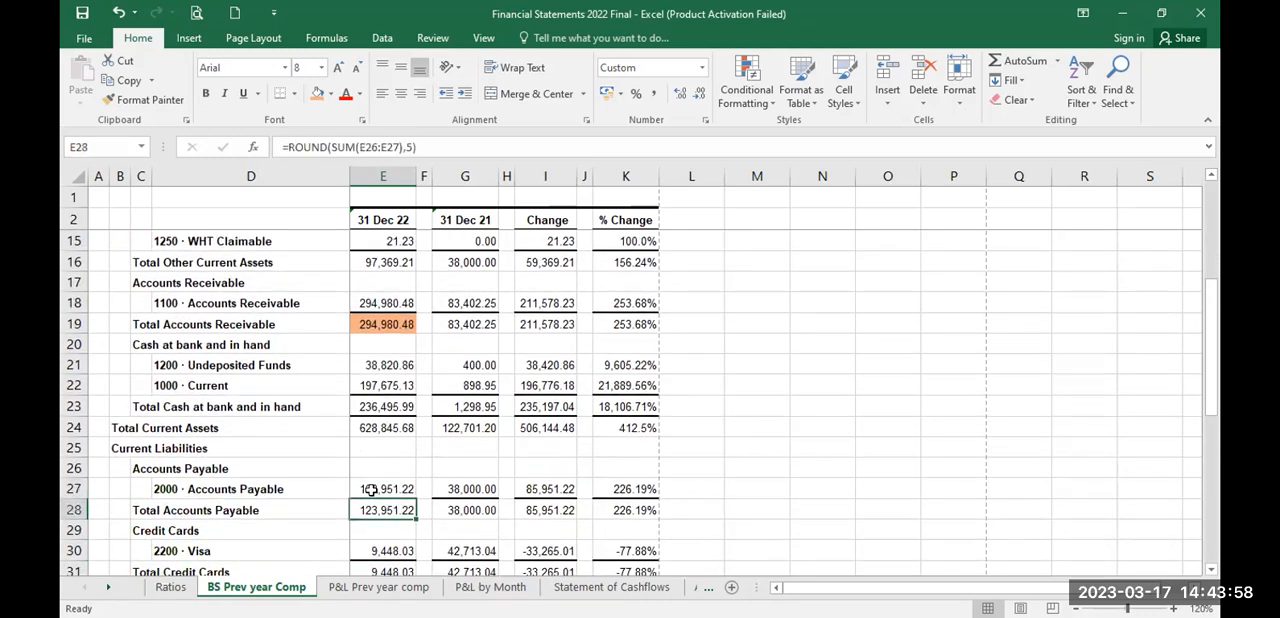
left_click(316, 95)
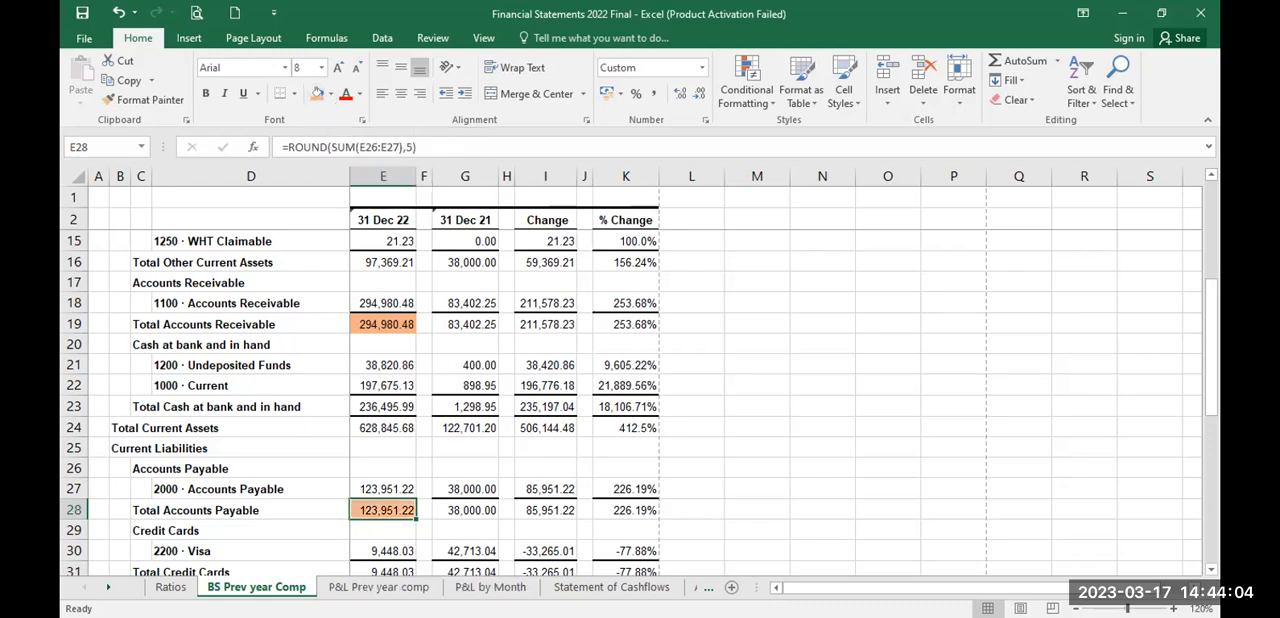
Step: Highlight the overall total of the payables ageing on the AP sheet with the orange fill colour
left_click(108, 587)
left_click(108, 587)
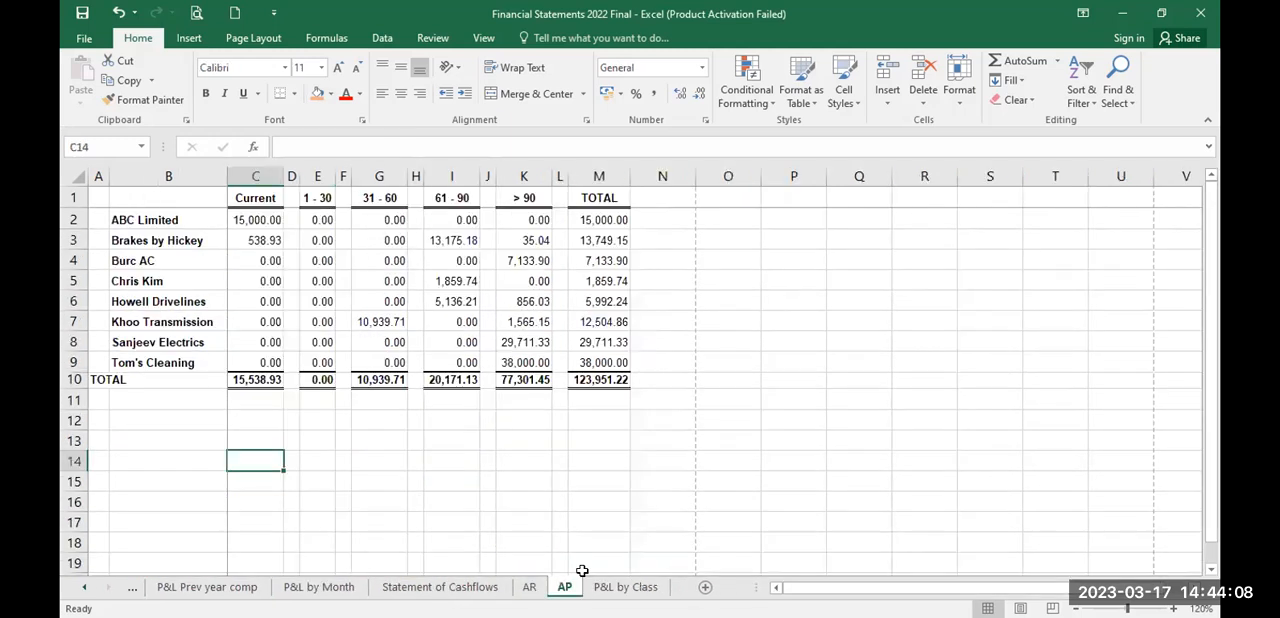
left_click(598, 380)
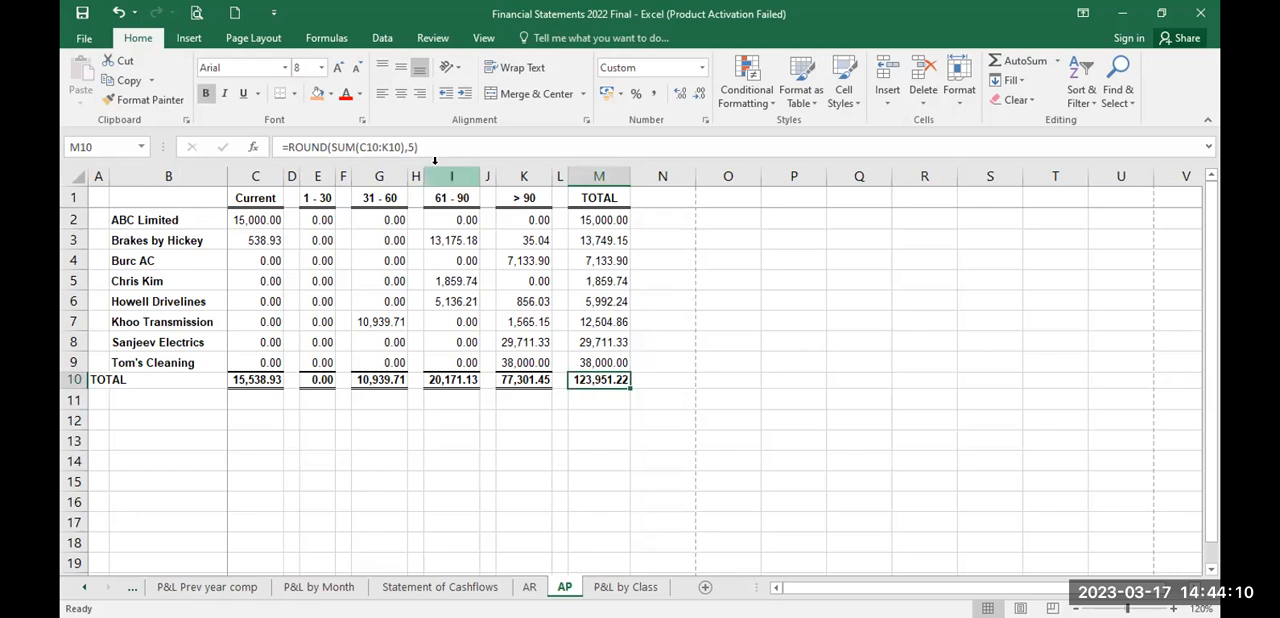
left_click(316, 96)
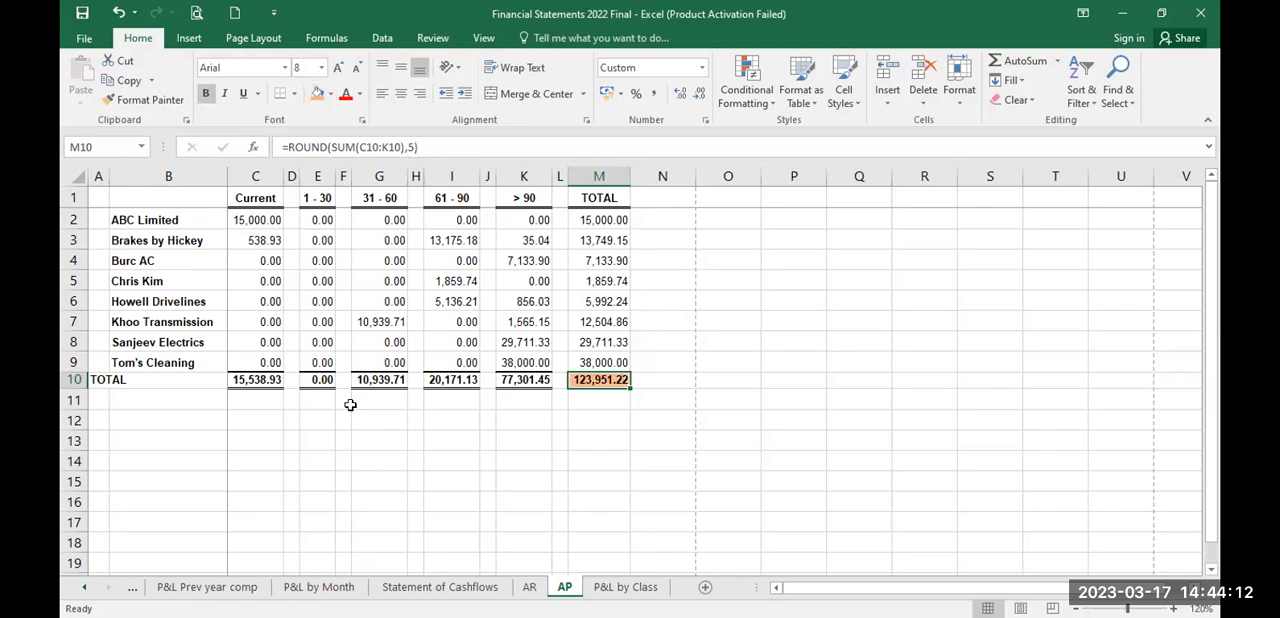
Step: Add the label "Current Ratio" in cell D50 below Shareholder funds on the BS Prev year Comp sheet
left_click(84, 587)
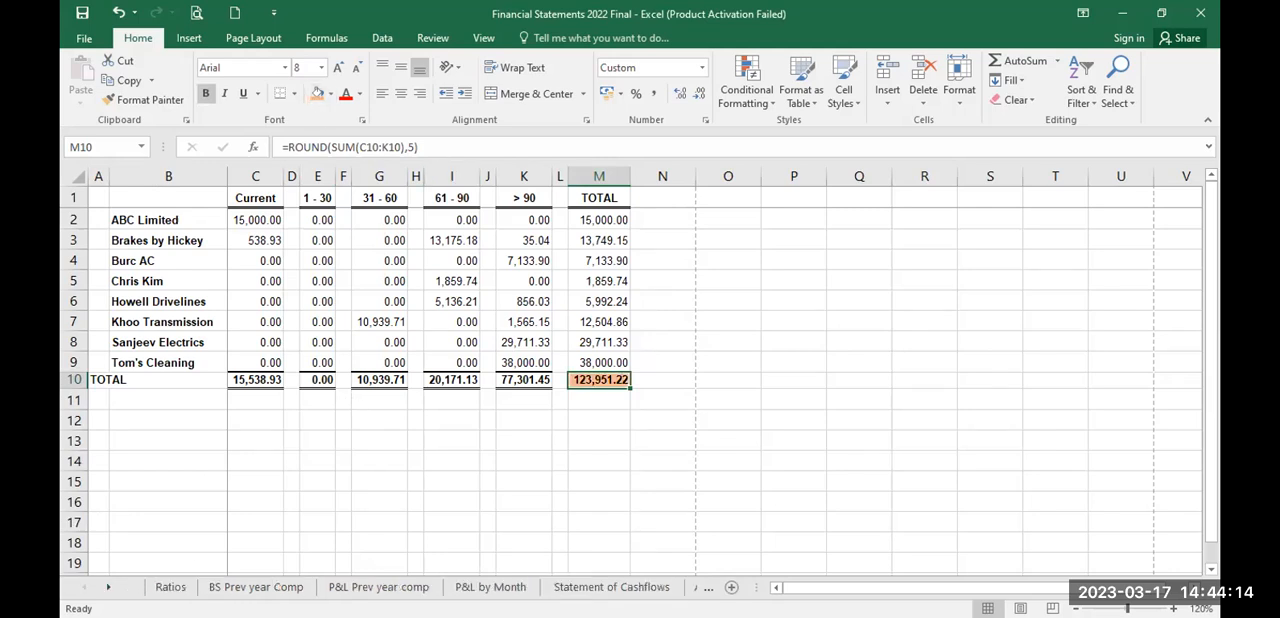
left_click(256, 587)
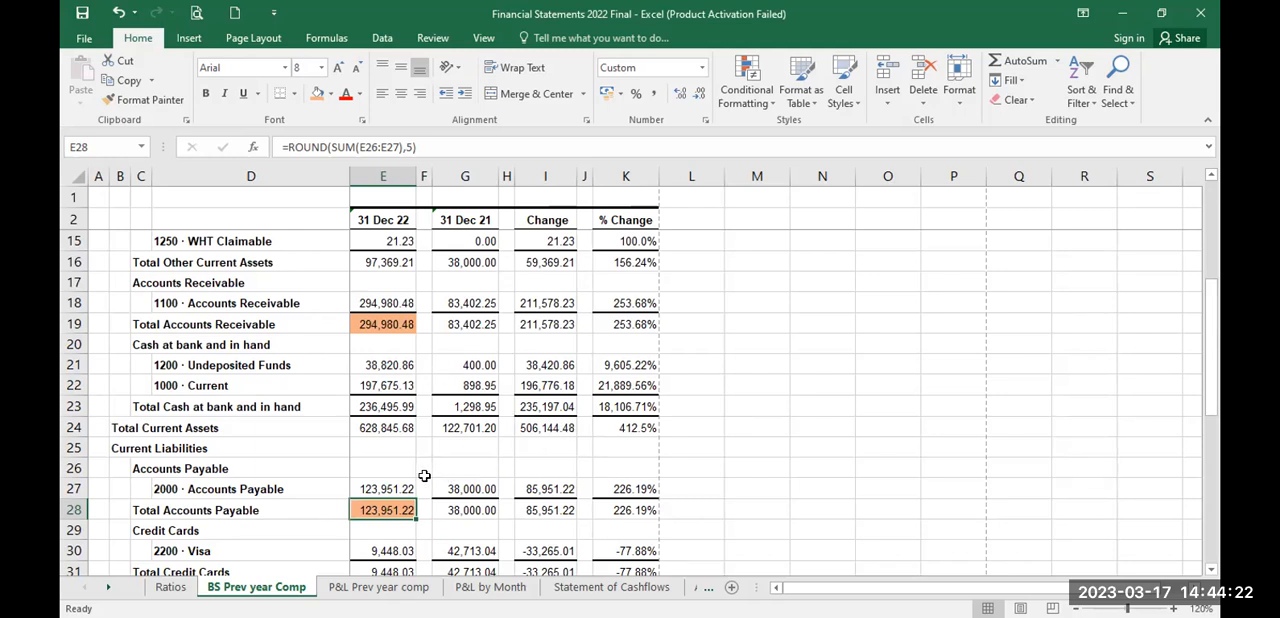
key("Down")
key("Down")
key("Down")
key("Down")
key("Down")
key("Down")
key("Down")
key("Down")
key("Down")
key("Down")
key("Down")
key("Down")
key("Down")
key("Down")
key("Down")
key("Down")
key("Down")
key("Down")
key("Down")
key("Down")
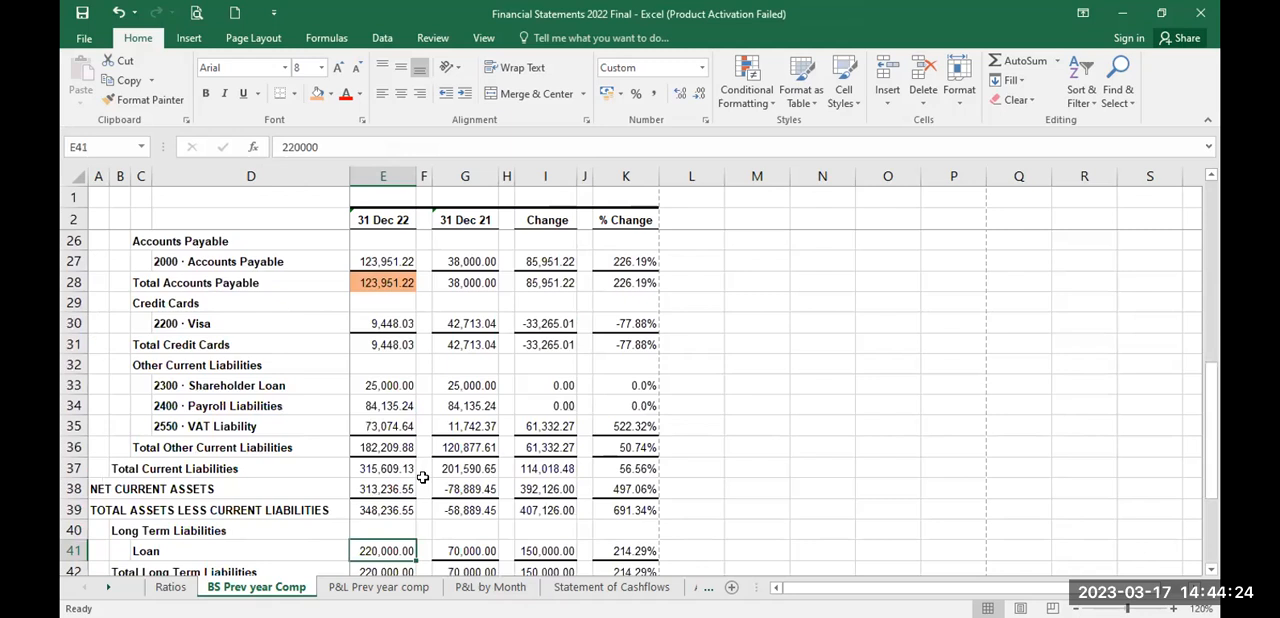
key("Down")
key("Down")
key("Down")
key("Down")
key("Down")
key("Down")
key("Down")
key("Down")
key("Up")
key("Up")
key("Up")
key("Up")
key("Up")
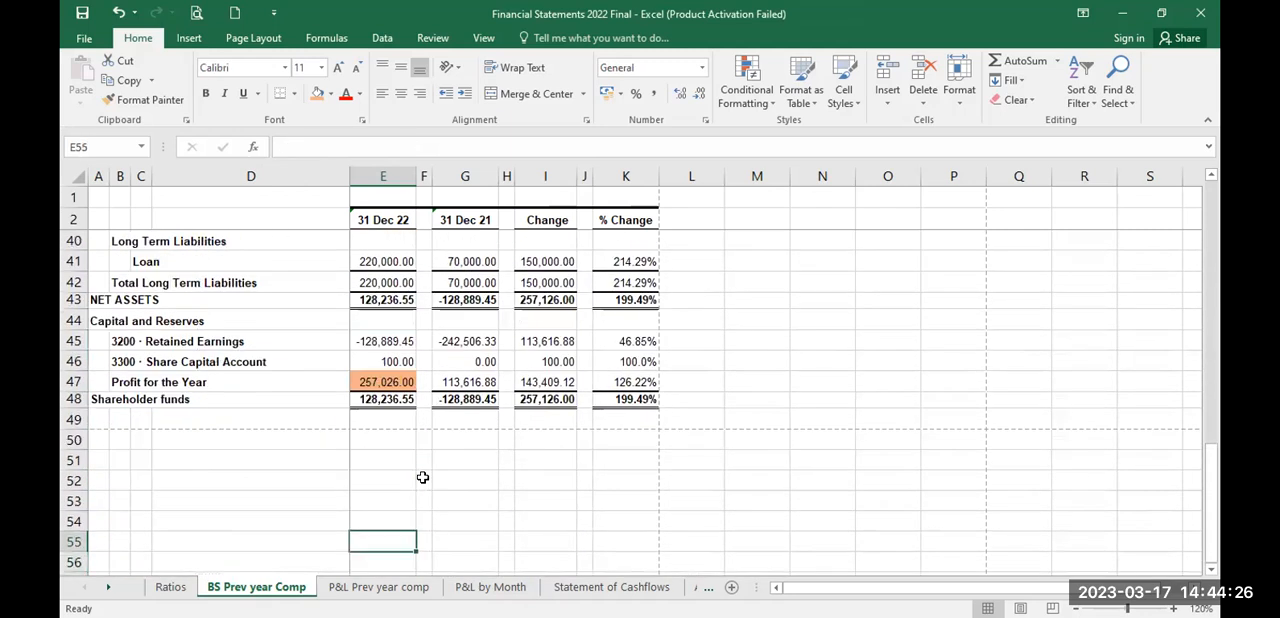
key("Up")
key("Left")
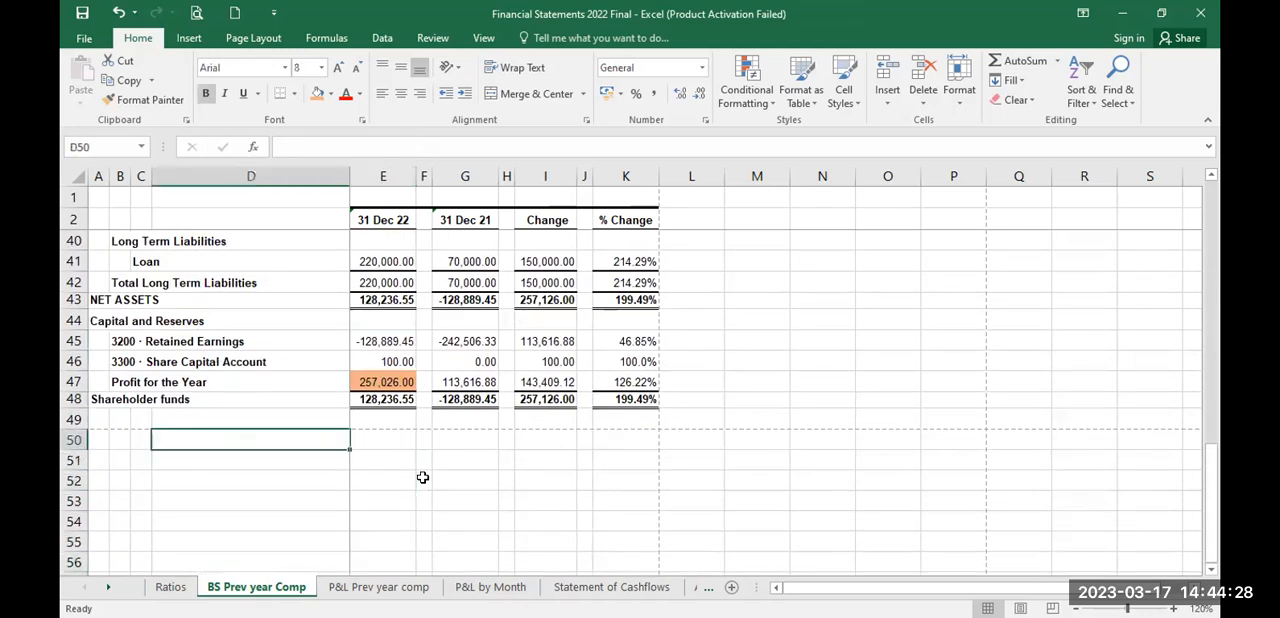
type("Current Ratio")
key("Tab")
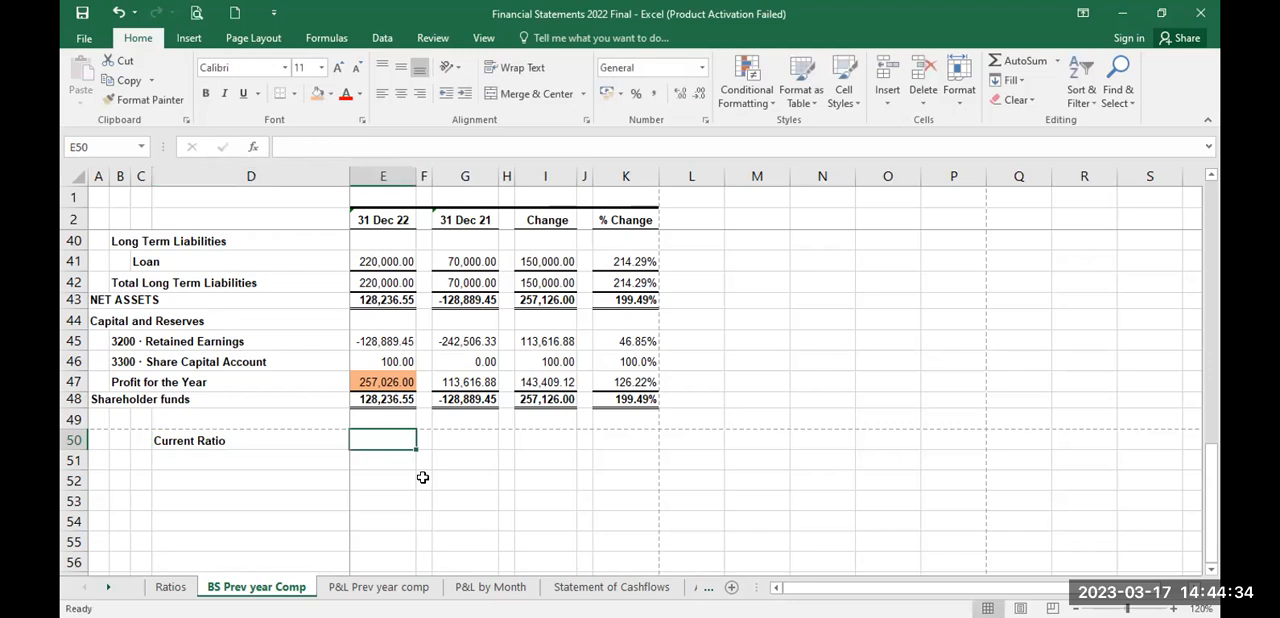
Step: Calculate the 31 Dec 22 current ratio in E50 by dividing Total Current Assets by Total Current Liabilities, =E24/E37
type("=")
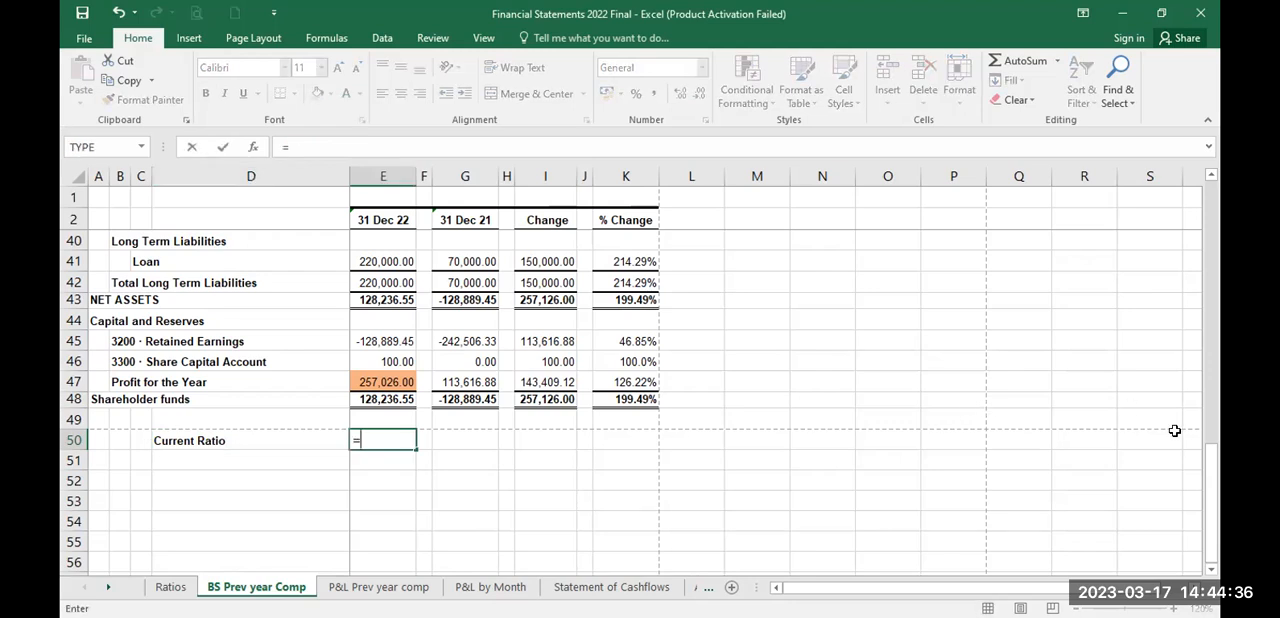
left_click_drag(1211, 476, 1218, 282)
left_click(398, 486)
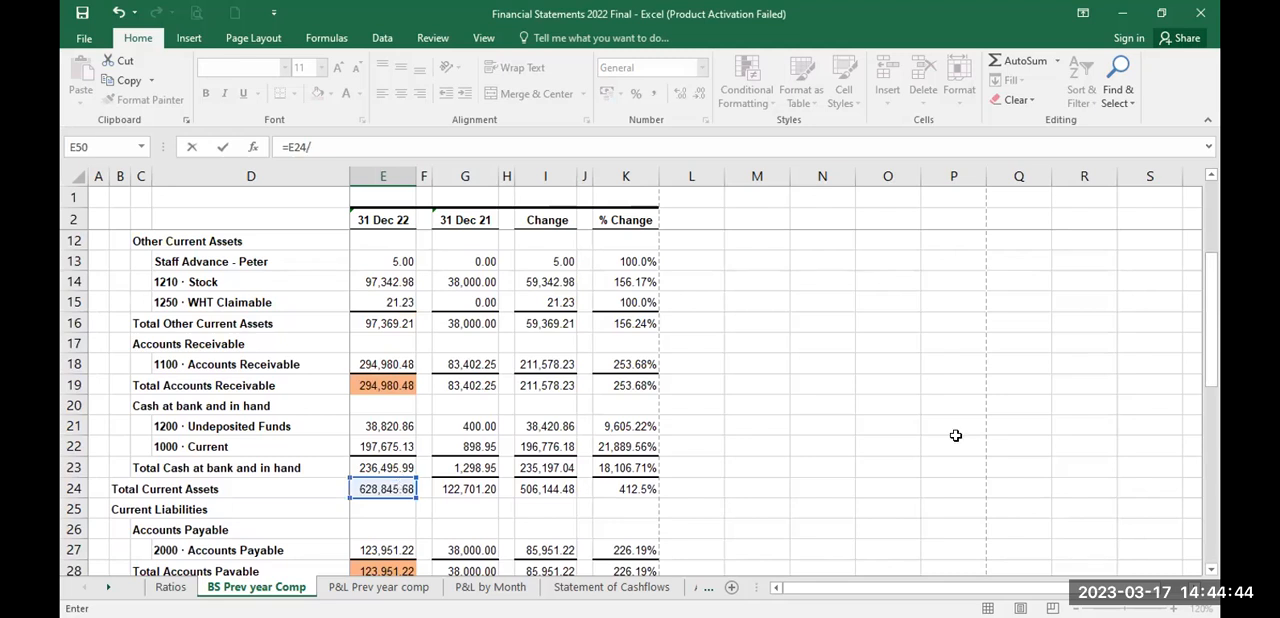
left_click_drag(1212, 375, 1218, 488)
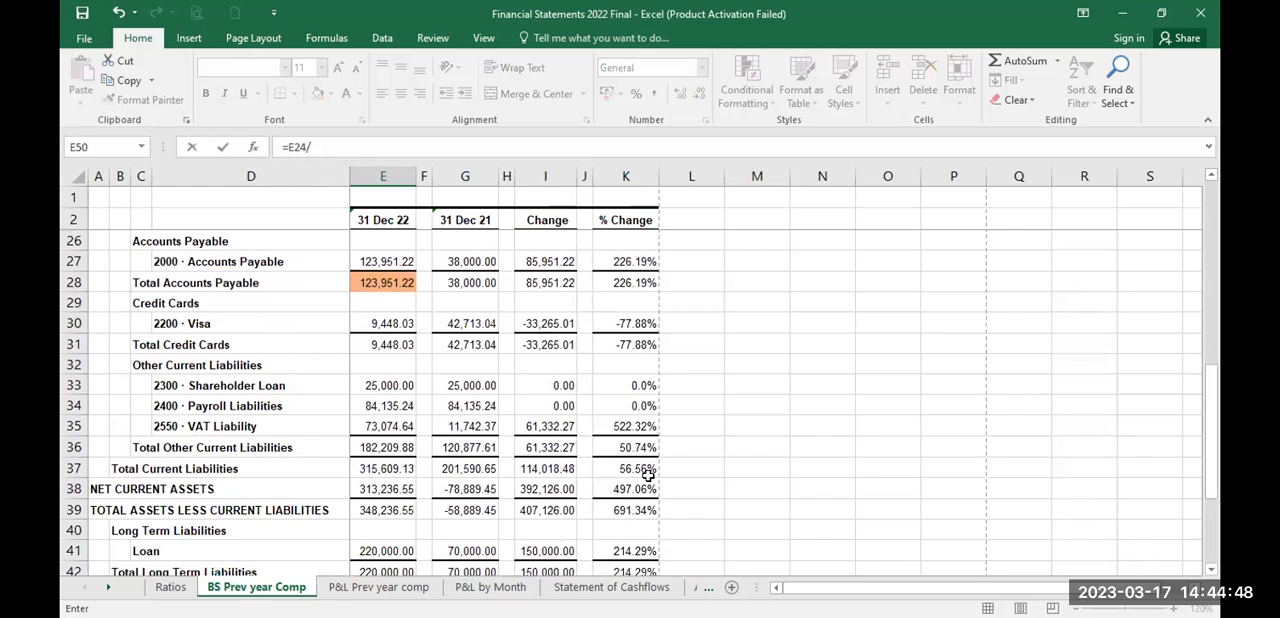
left_click(388, 467)
key("Return")
Step: Reduce the displayed decimals of the current ratio in E50 to one decimal place
key("Up")
key("Right")
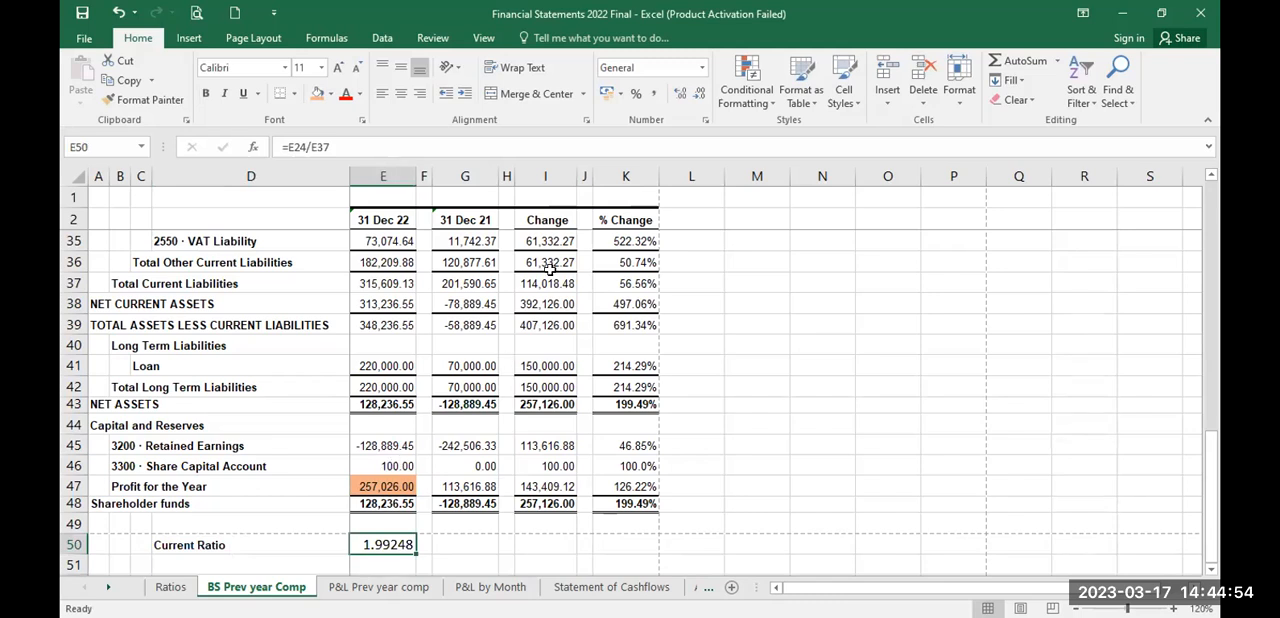
left_click(697, 97)
left_click(697, 97)
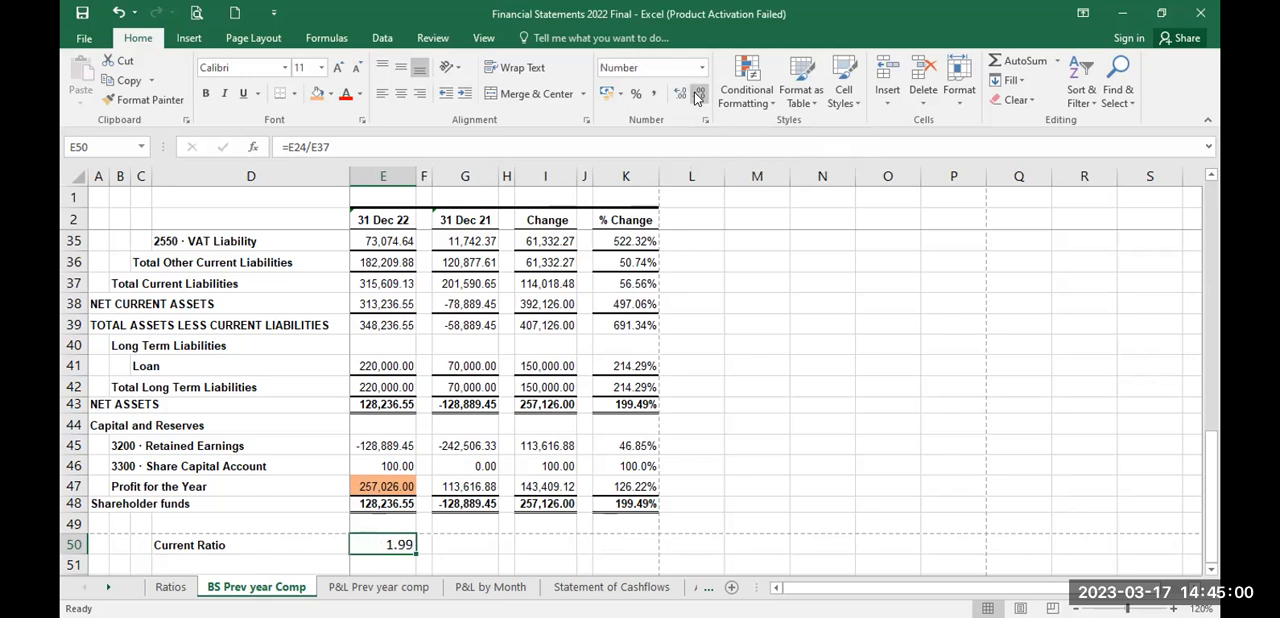
left_click(697, 97)
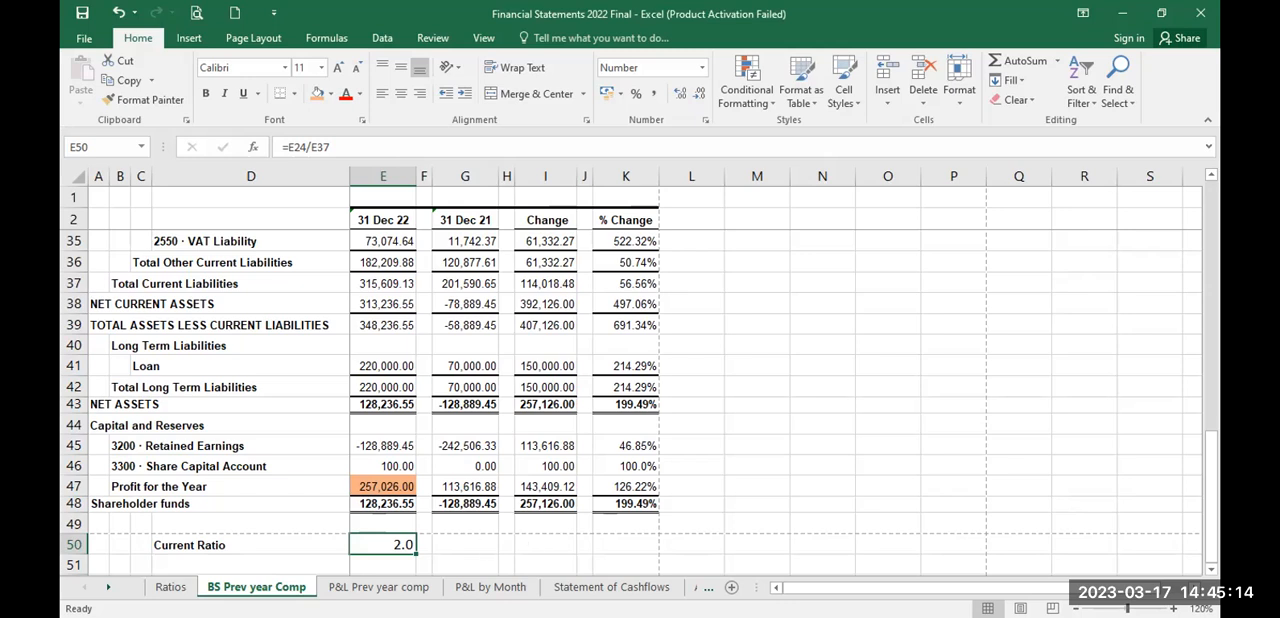
Step: Review the liquidity, asset management, leverage and profitability ratio sections on the Ratios sheet
left_click(170, 587)
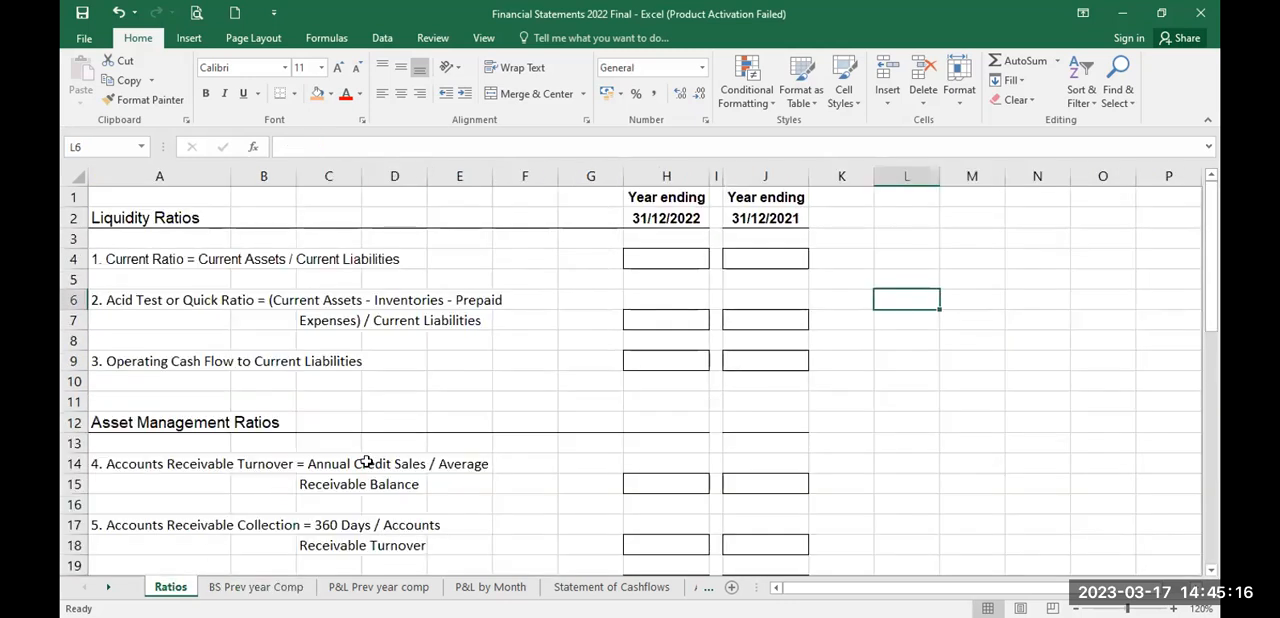
left_click(642, 262)
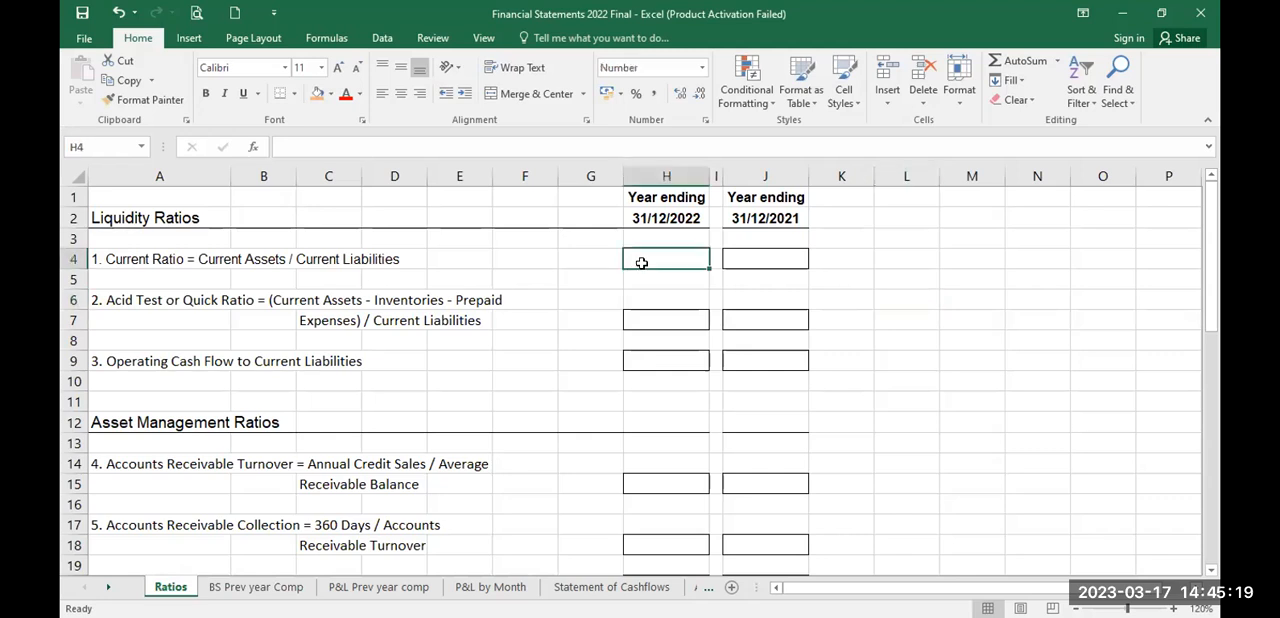
left_click(137, 217)
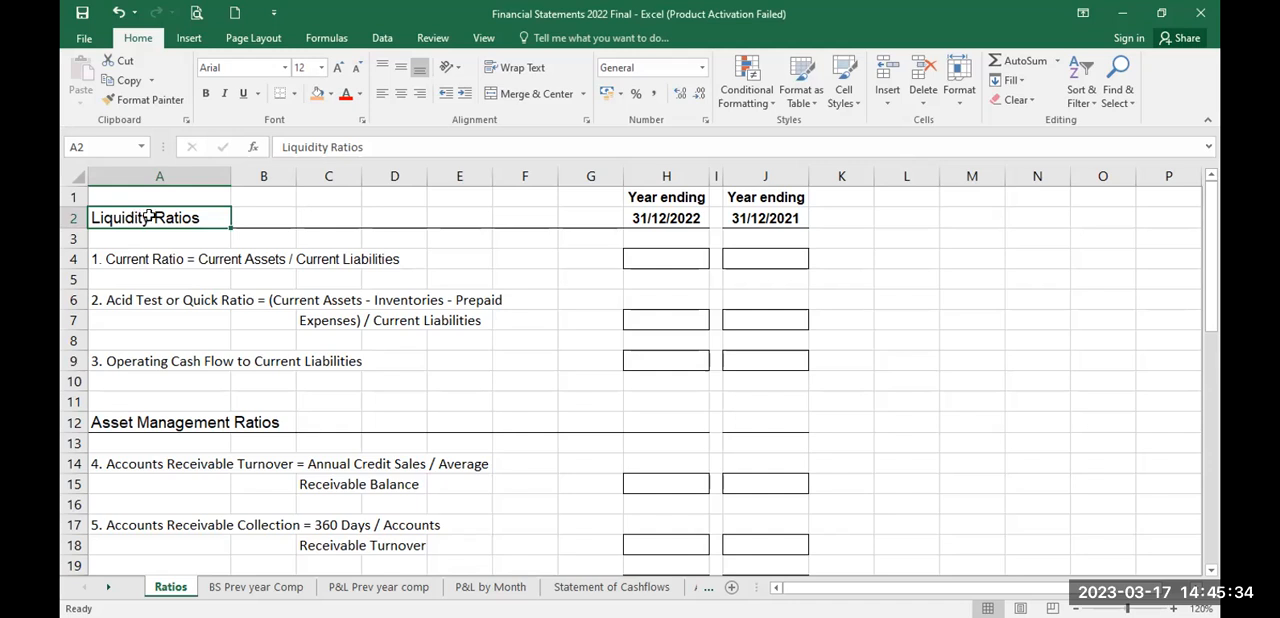
left_click(142, 422)
key("Down")
key("Down")
key("Down")
key("Down")
key("Down")
key("Down")
key("Down")
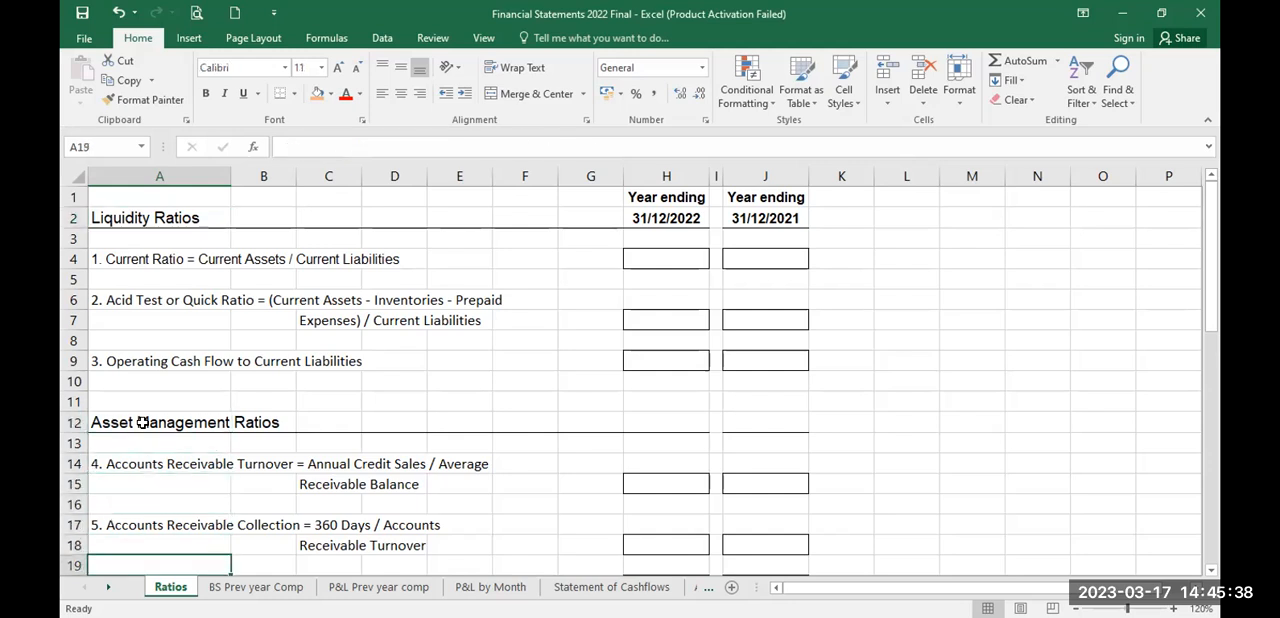
key("Down")
key("Down")
key("Down")
key("Down")
key("Down")
key("Down")
key("Down")
key("Down")
key("Down")
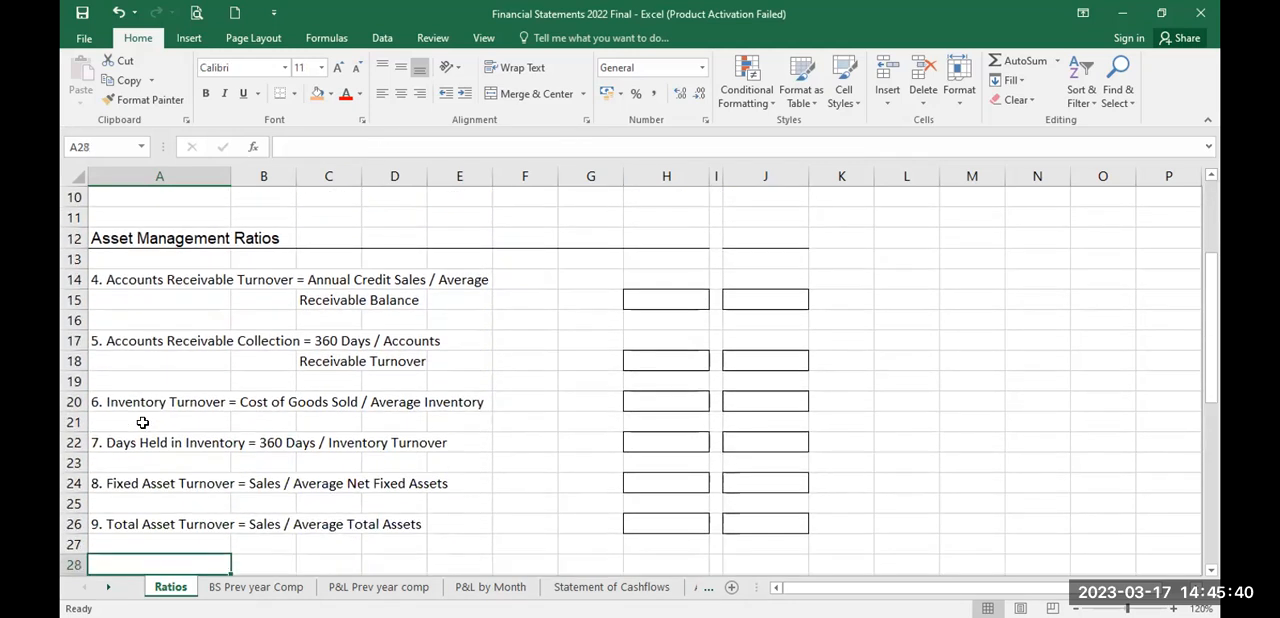
key("Down")
key("Down")
key("Down")
key("Down")
key("Down")
key("Down")
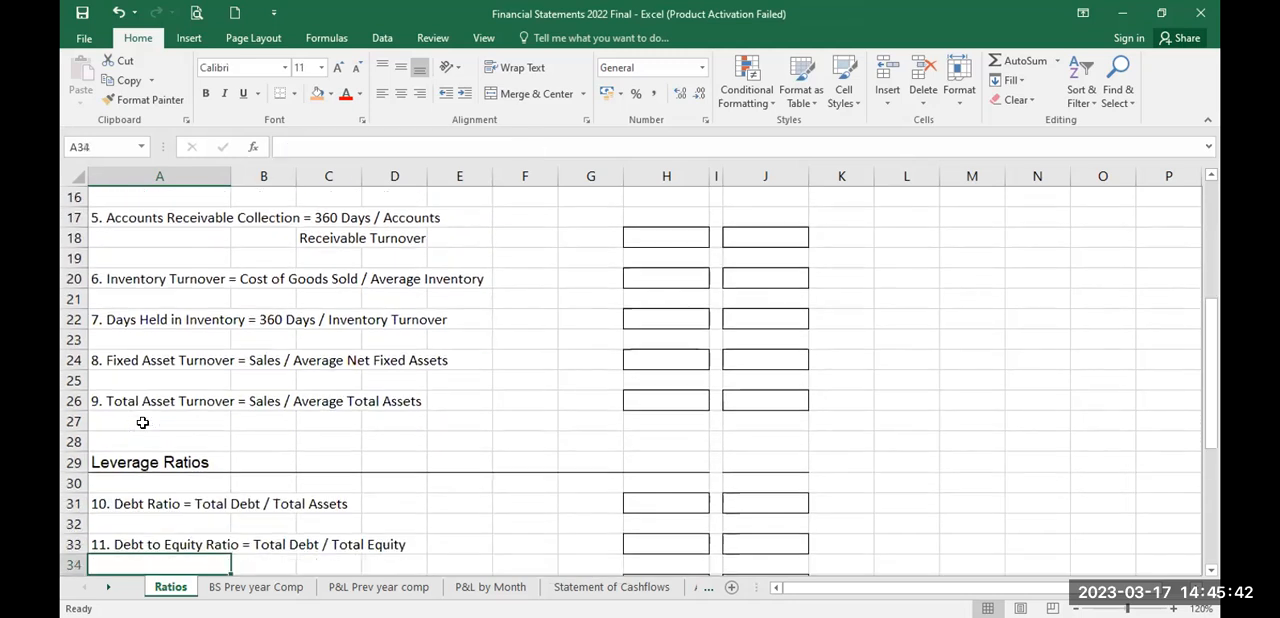
key("Down")
key("Down")
key("Down")
key("Down")
key("Down")
key("Down")
key("Down")
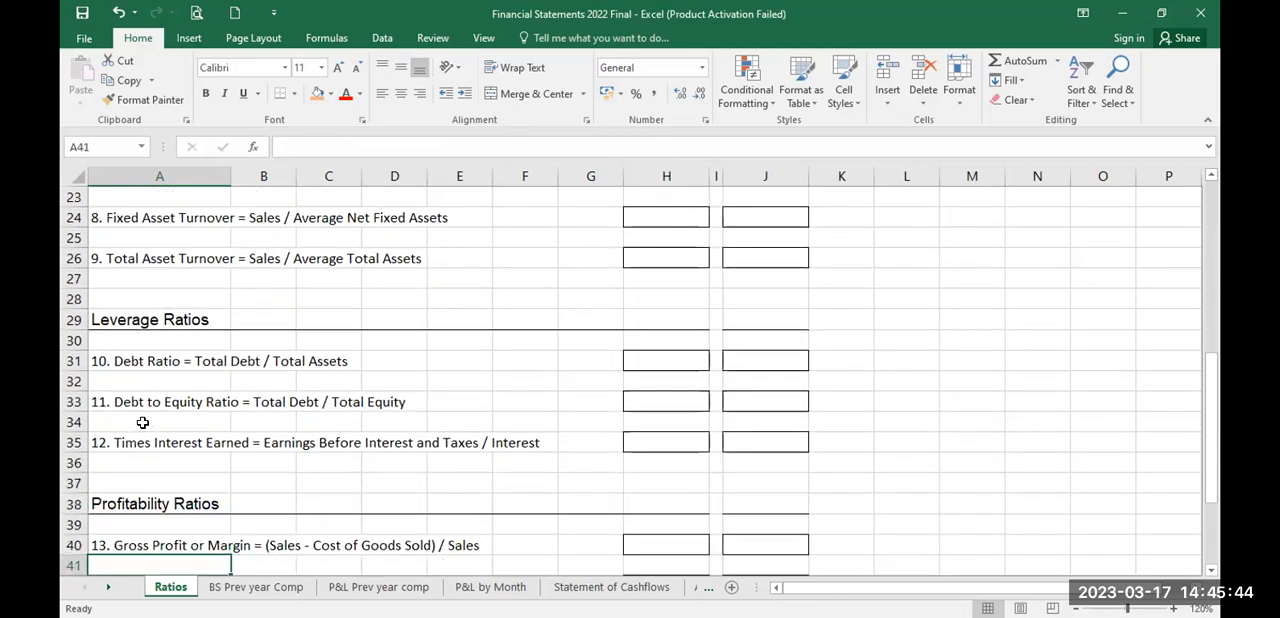
key("Down")
key("Down")
key("Down")
key("Down")
key("Down")
key("Down")
key("Down")
key("Down")
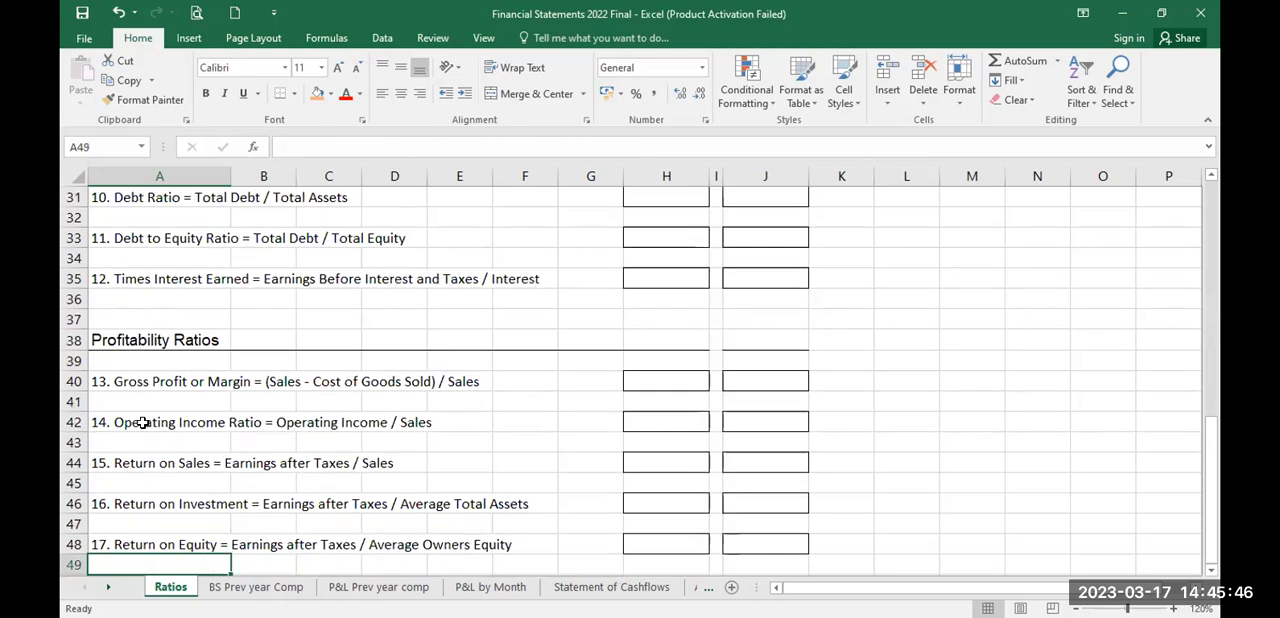
key("Down")
key("Up")
key("Up")
key("Up")
key("Up")
key("Up")
key("Up")
key("Up")
key("Up")
key("Up")
key("Up")
key("Up")
key("Up")
key("Up")
key("Up")
key("Up")
key("Up")
key("Up")
key("Up")
key("Up")
key("Up")
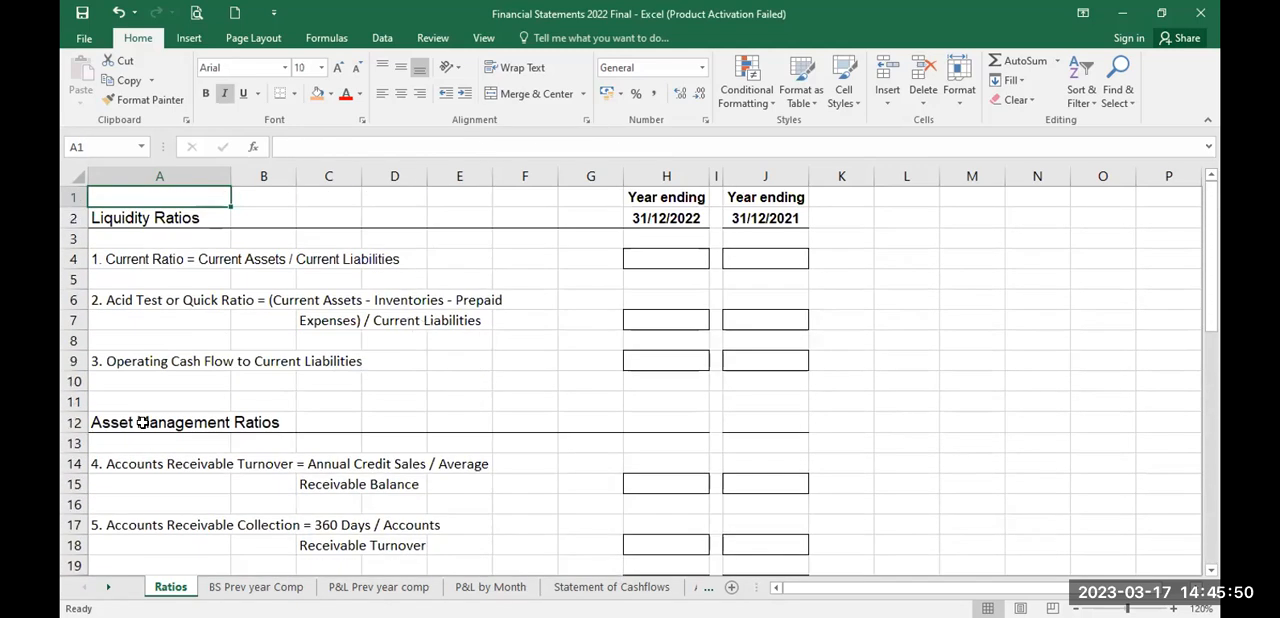
Step: Calculate the 31/12/2022 Current Ratio in H4 of the Ratios sheet as ='BS Prev year Comp'!E24/'BS Prev year Comp'!E37
left_click(642, 259)
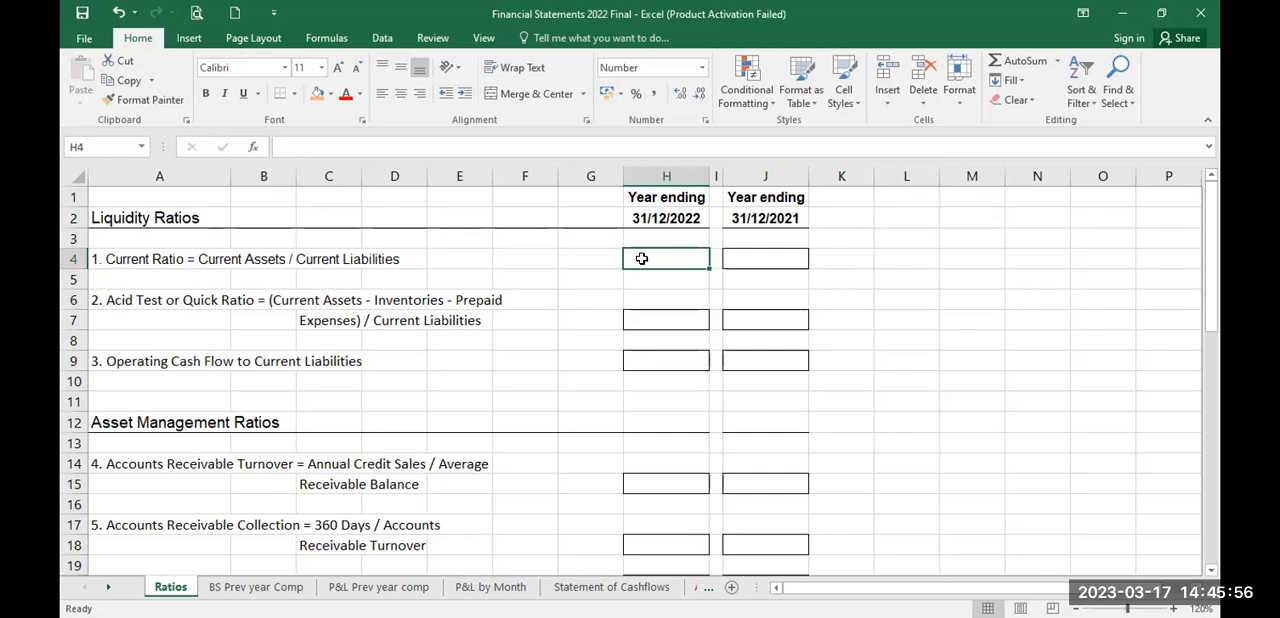
type("=")
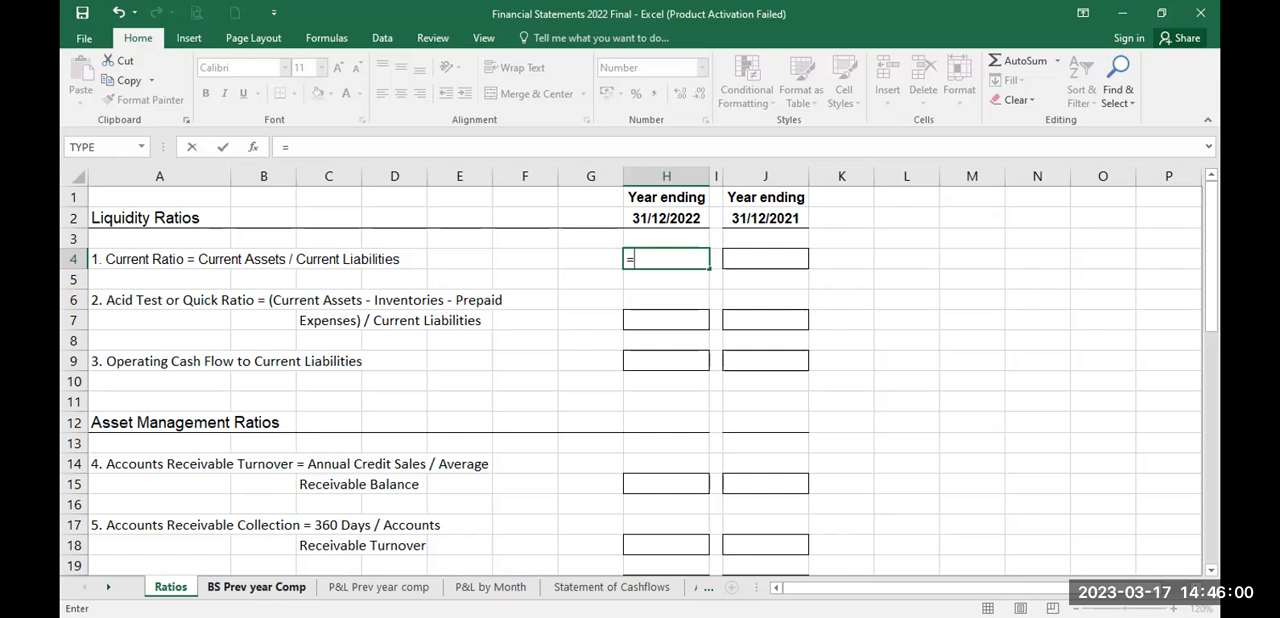
left_click(256, 587)
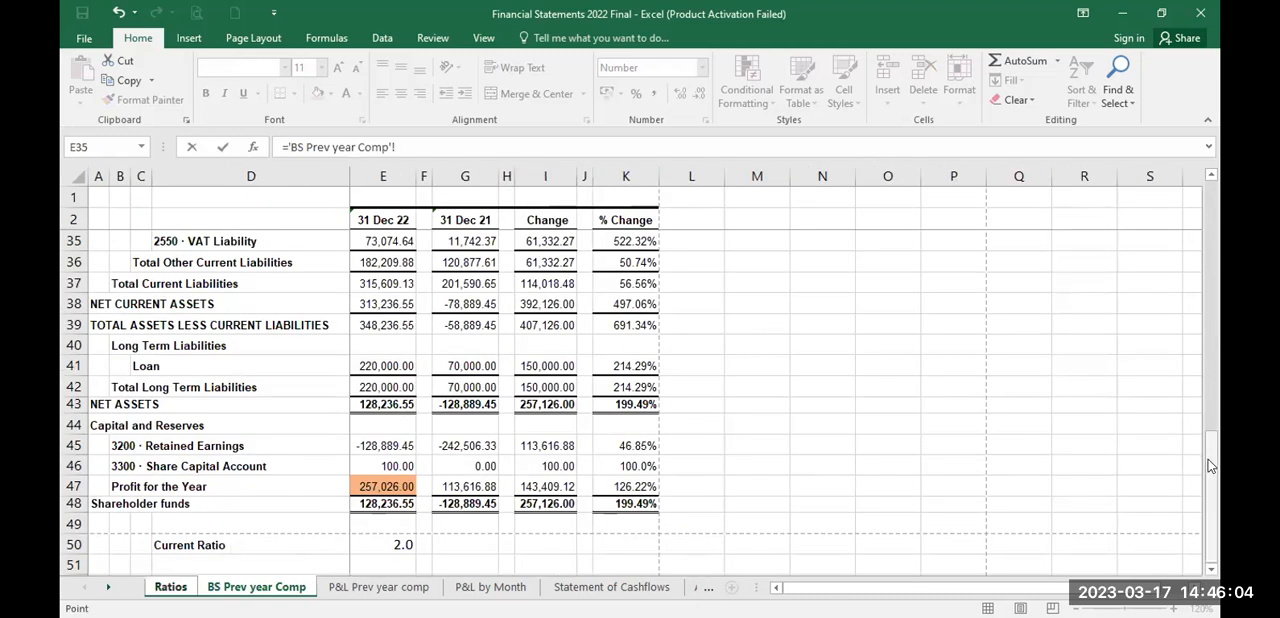
left_click_drag(1208, 459, 1220, 294)
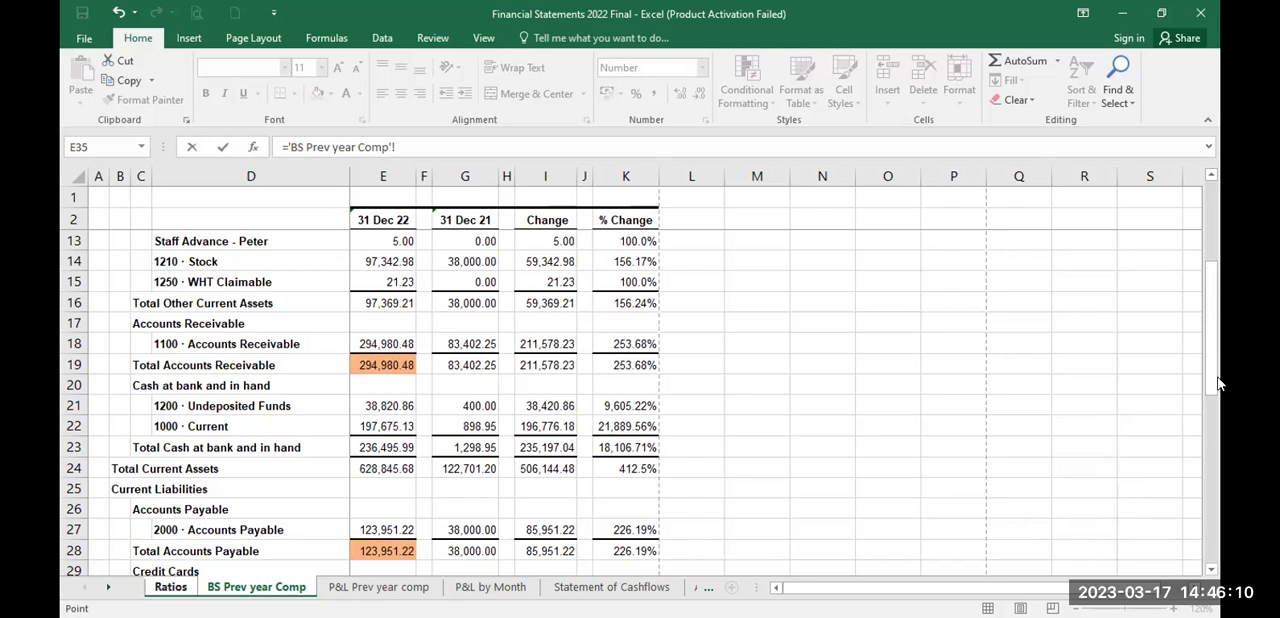
left_click(378, 469)
type("/")
left_click_drag(1212, 337, 1212, 451)
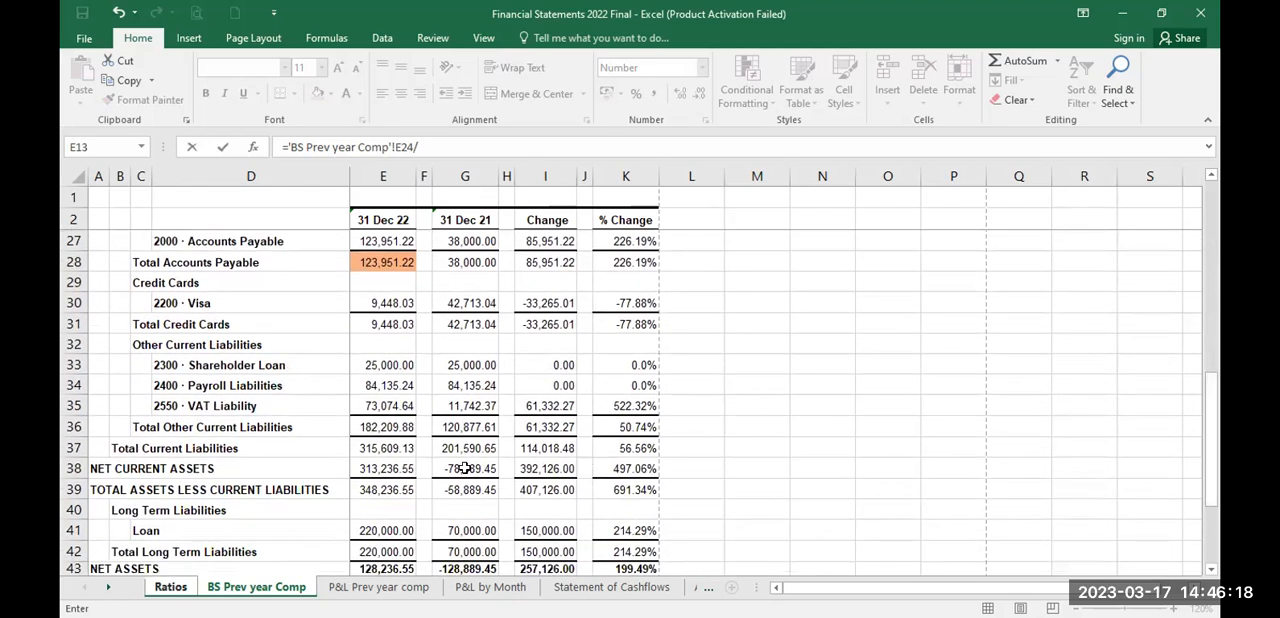
left_click(381, 447)
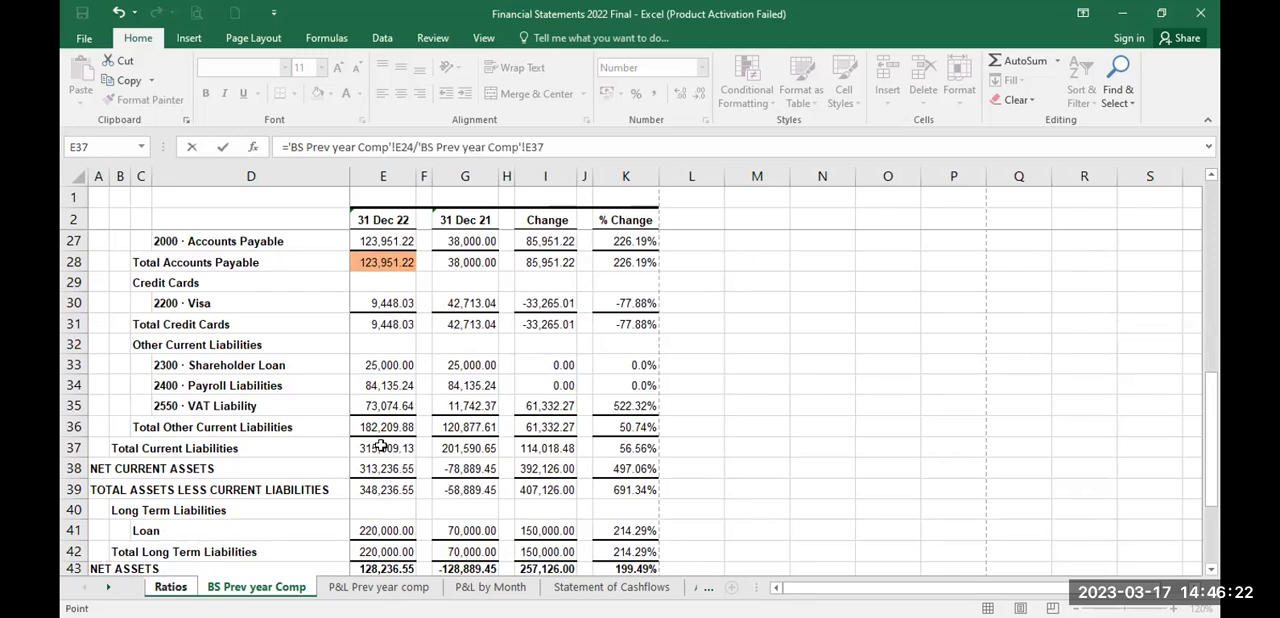
key("Return")
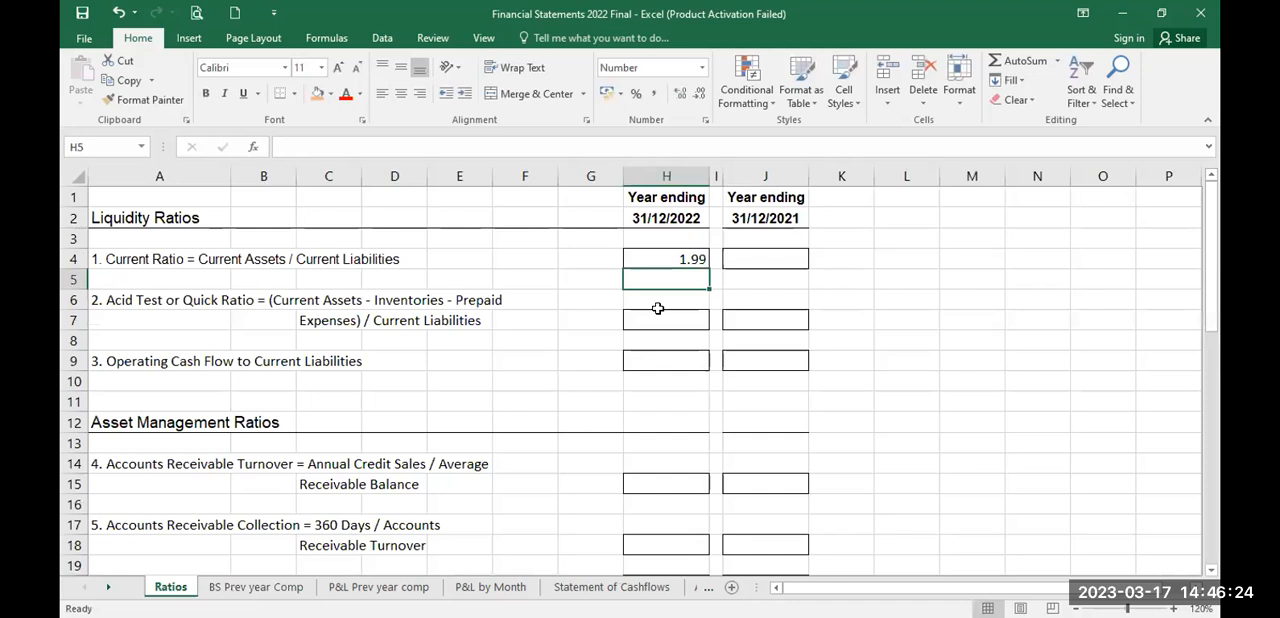
left_click(640, 257)
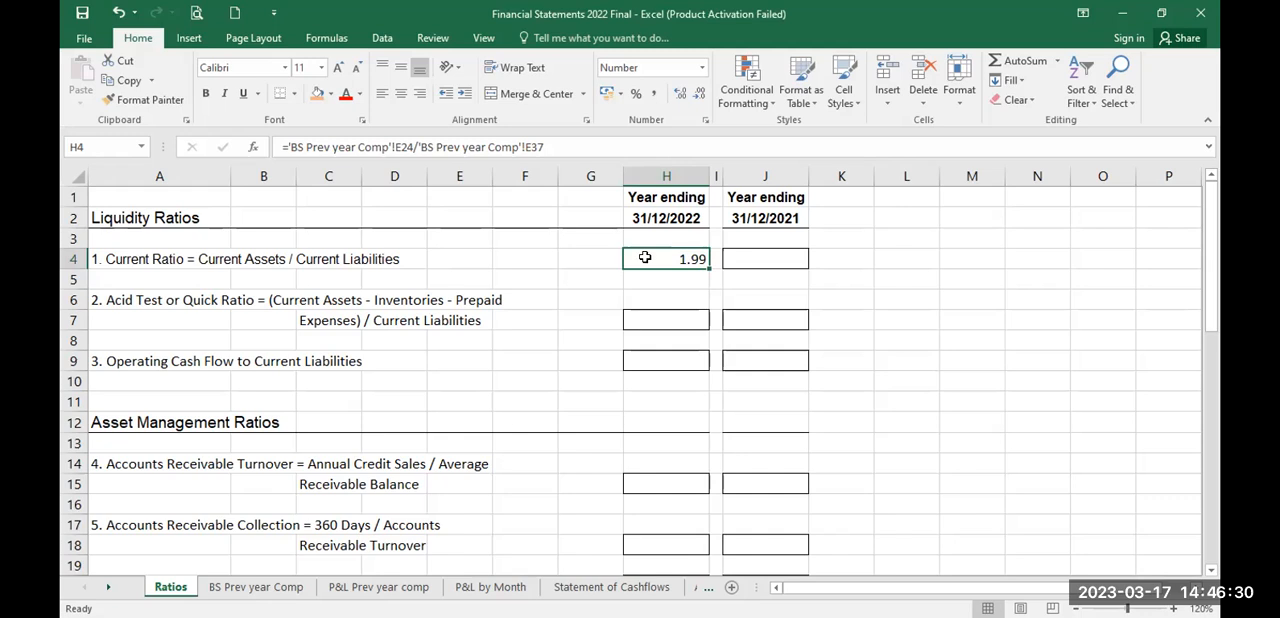
Step: Calculate the 31/12/2021 Current Ratio in J4 of the Ratios sheet as ='BS Prev year Comp'!G24/'BS Prev year Comp'!G36
left_click(744, 258)
type("=")
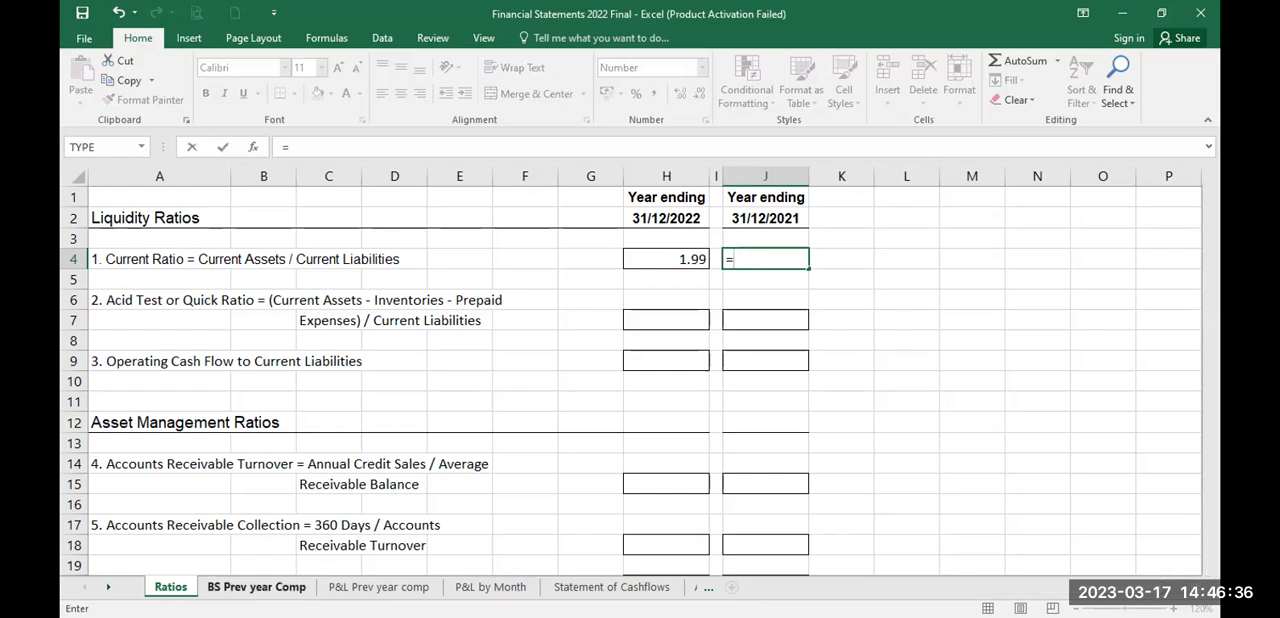
left_click(285, 588)
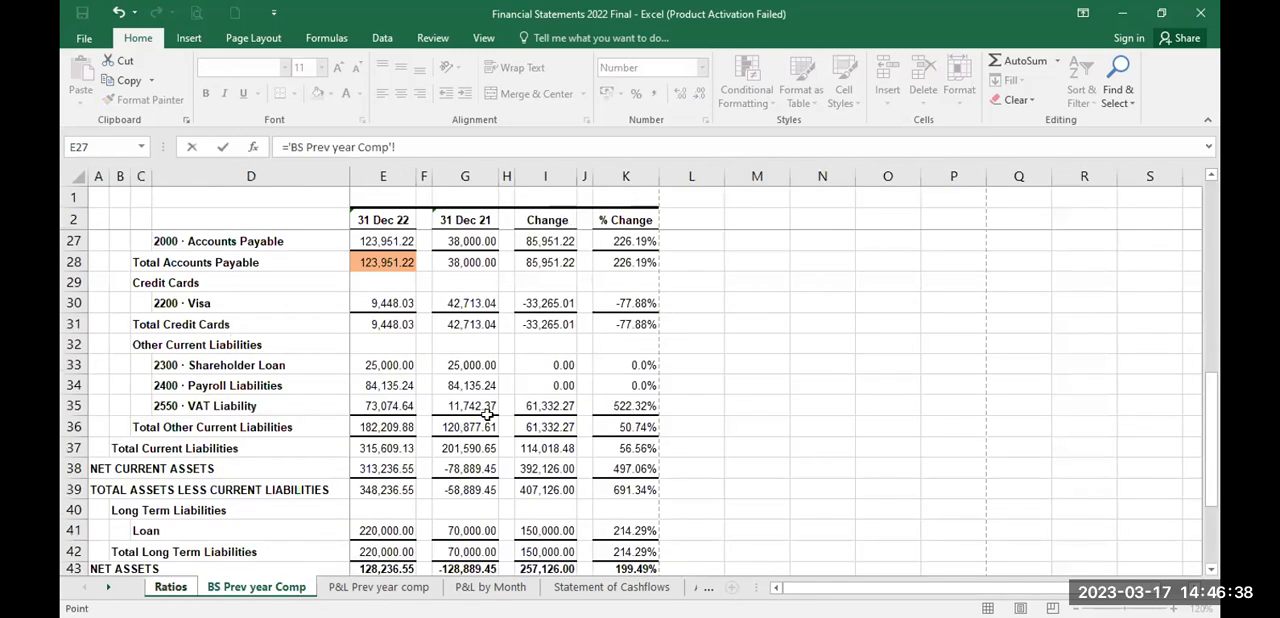
left_click_drag(1218, 378, 1218, 267)
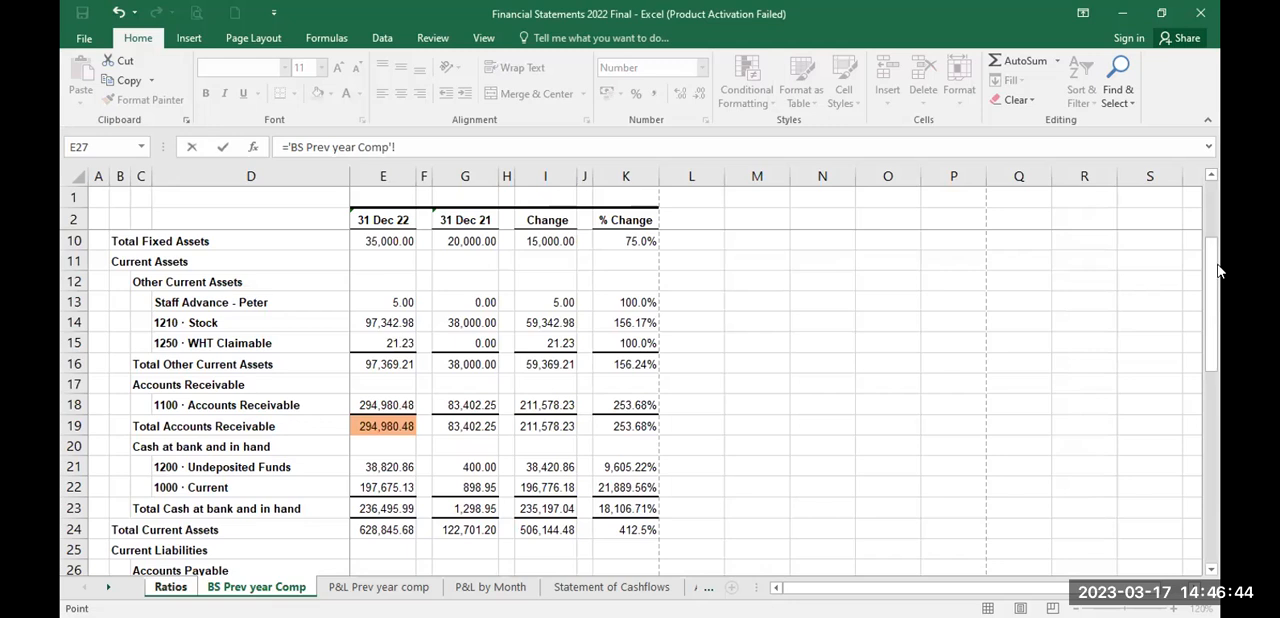
left_click(468, 530)
type("/")
left_click_drag(1210, 327, 1218, 493)
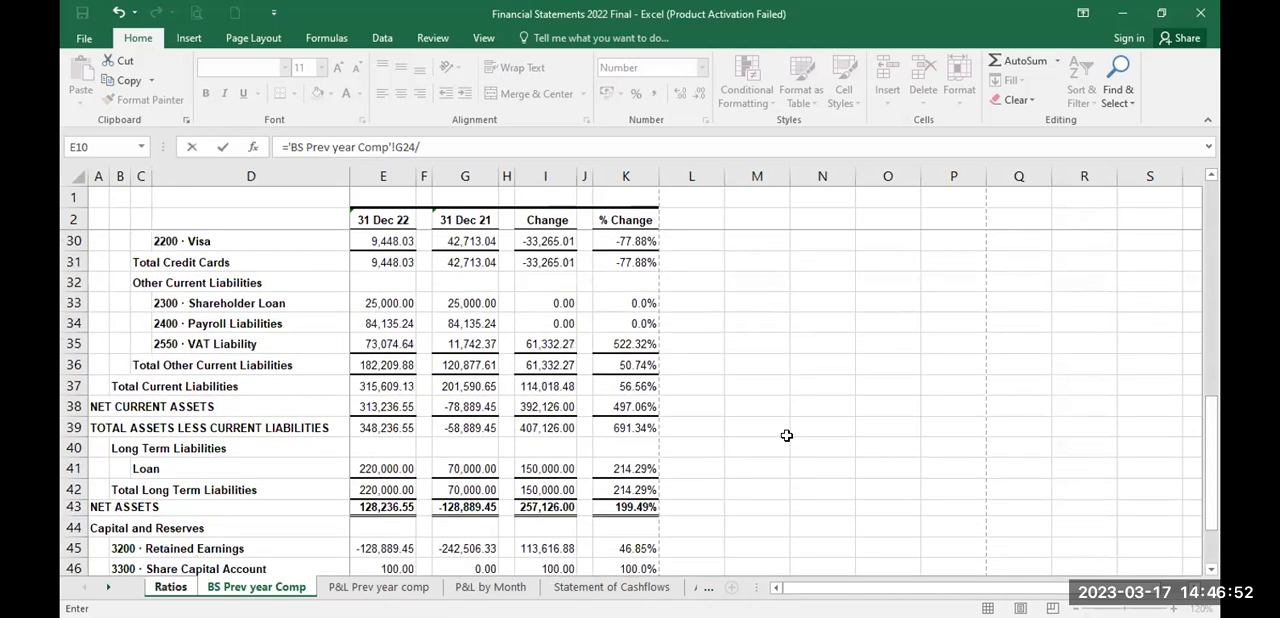
left_click(452, 386)
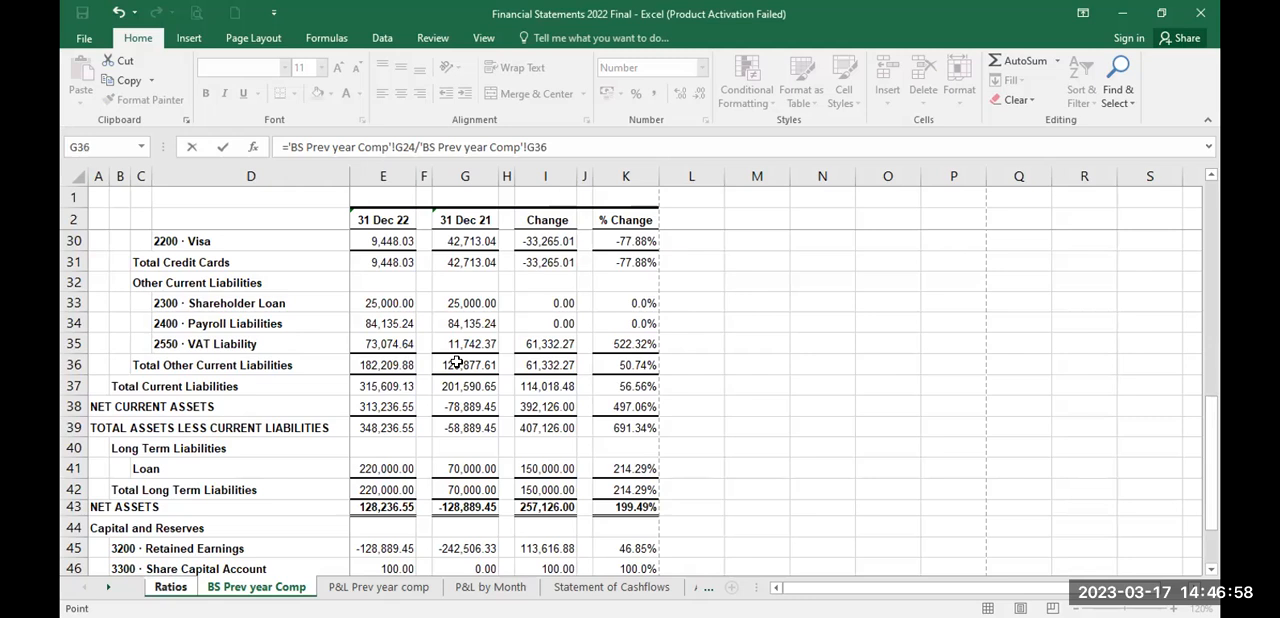
key("Return")
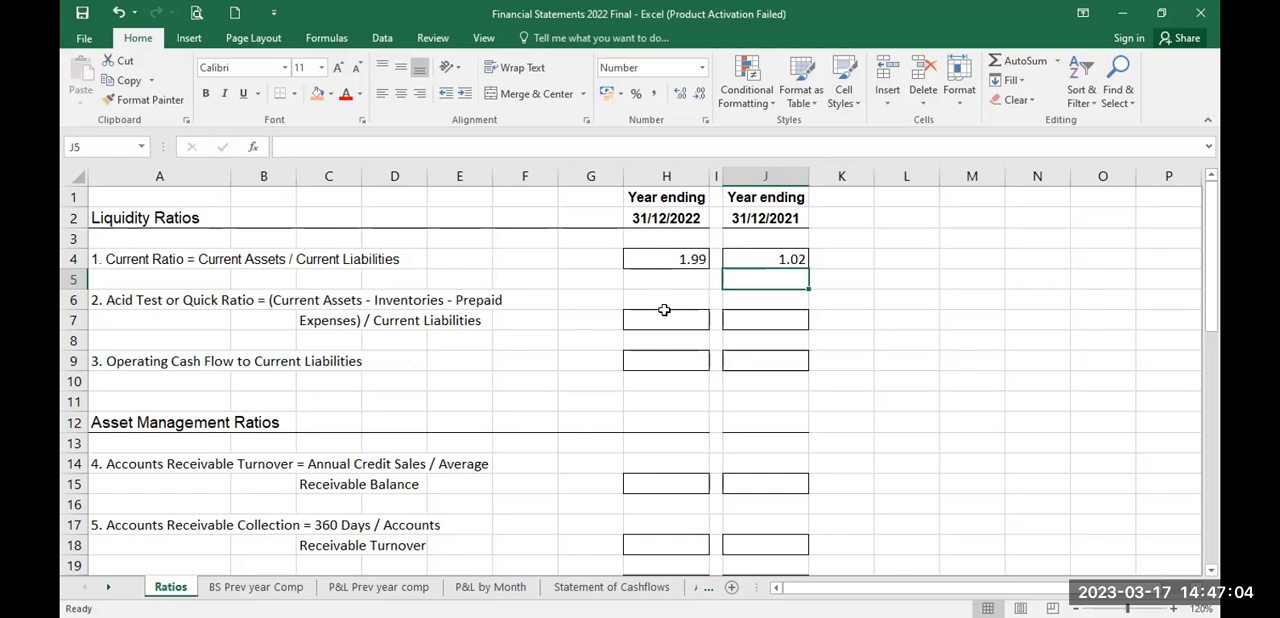
left_click(658, 259)
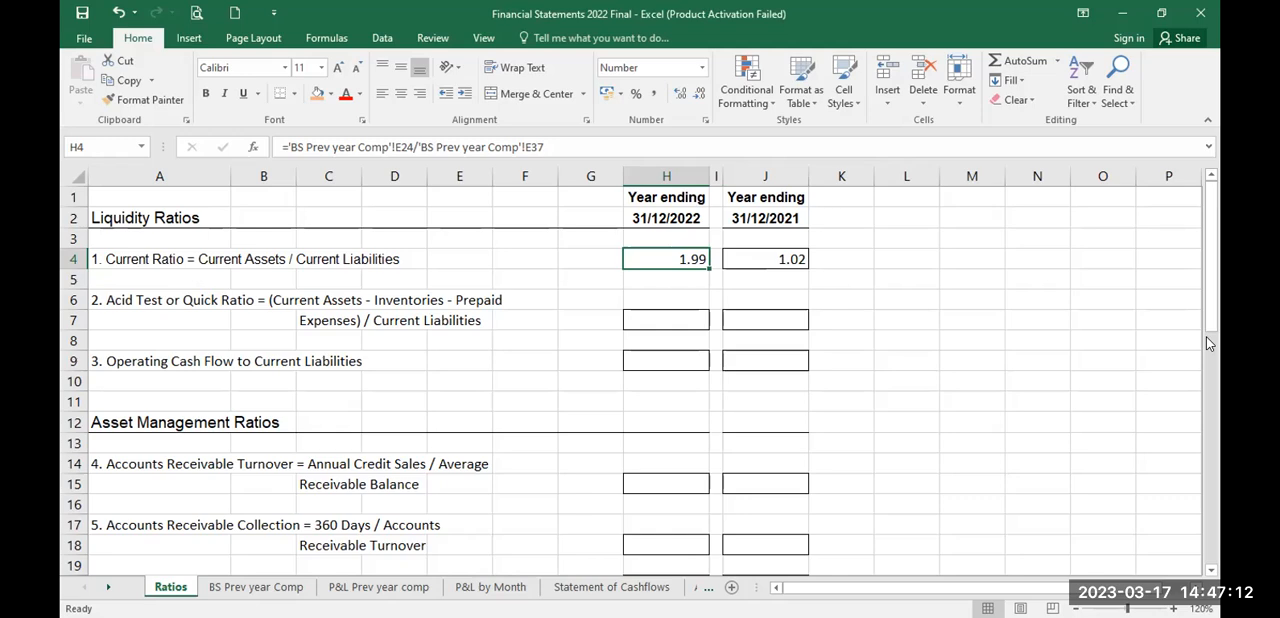
Step: Start the 31/12/2022 Debt Ratio formula in H31 with bracketed total current plus long-term liabilities, =('BS Prev year Comp'!E37+'BS Prev year Comp'!E42)
left_click_drag(1210, 318, 1218, 492)
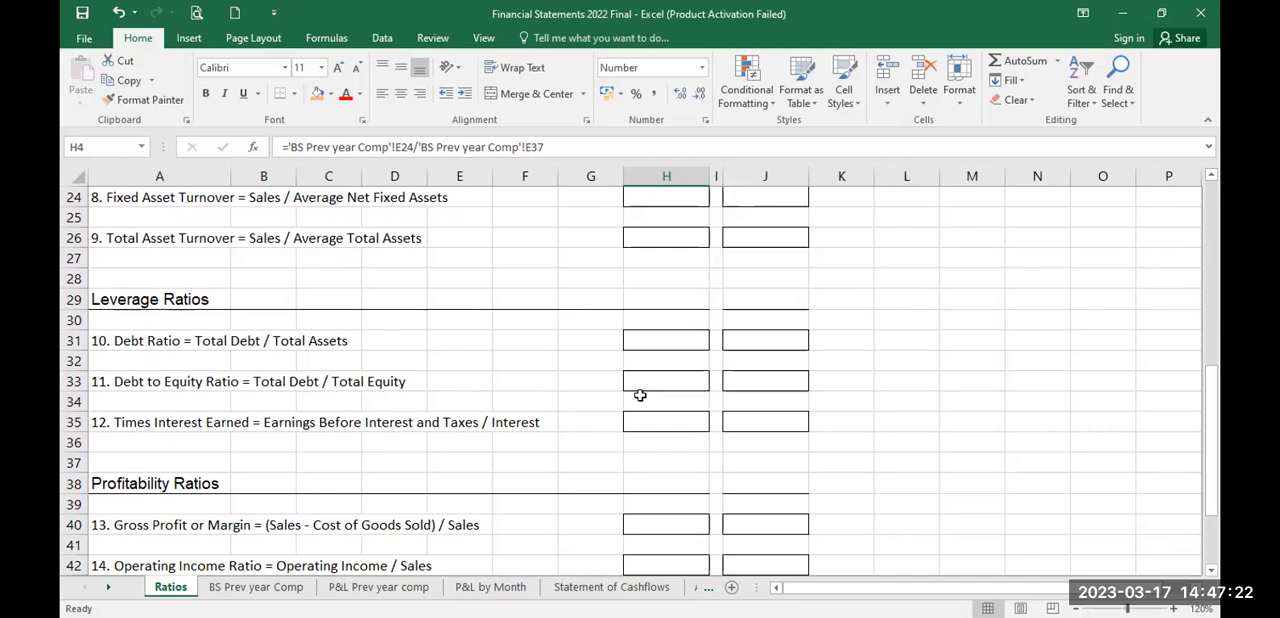
left_click(652, 338)
type("=")
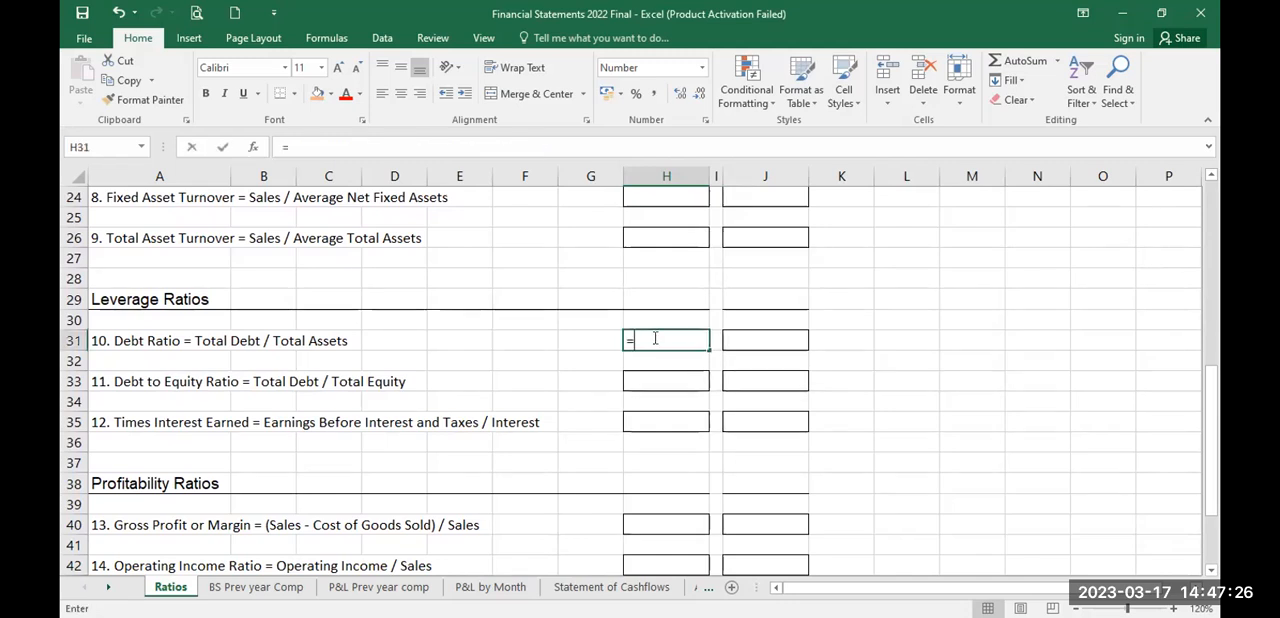
left_click(256, 587)
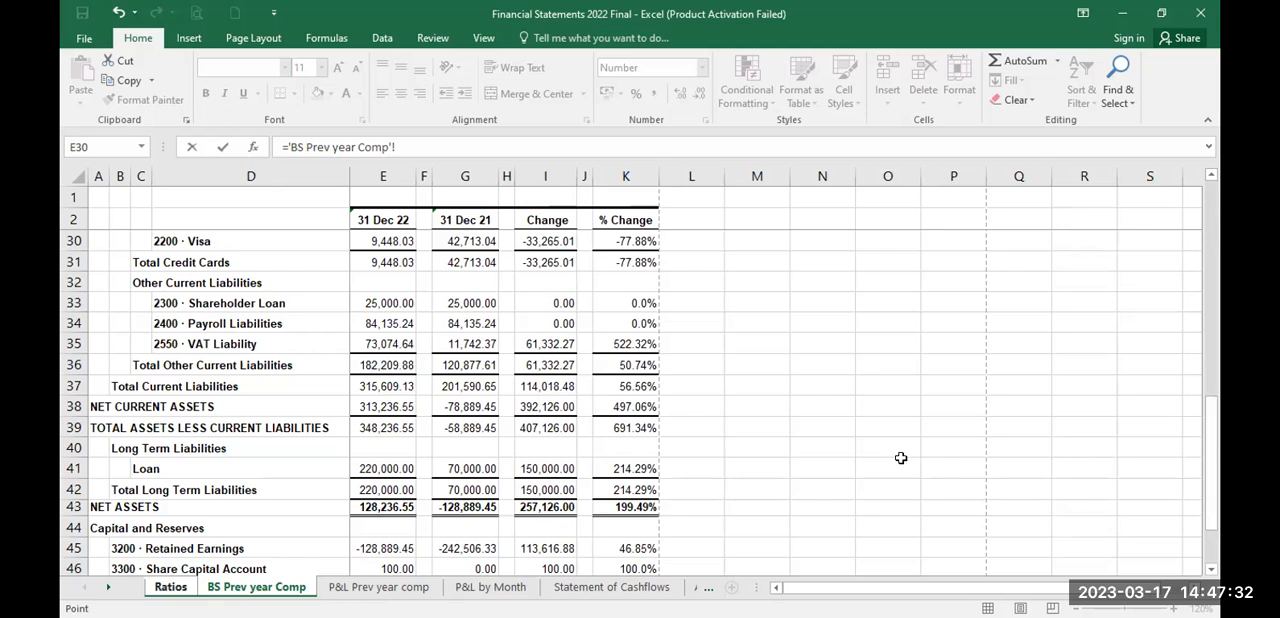
left_click(388, 384)
left_click(388, 487)
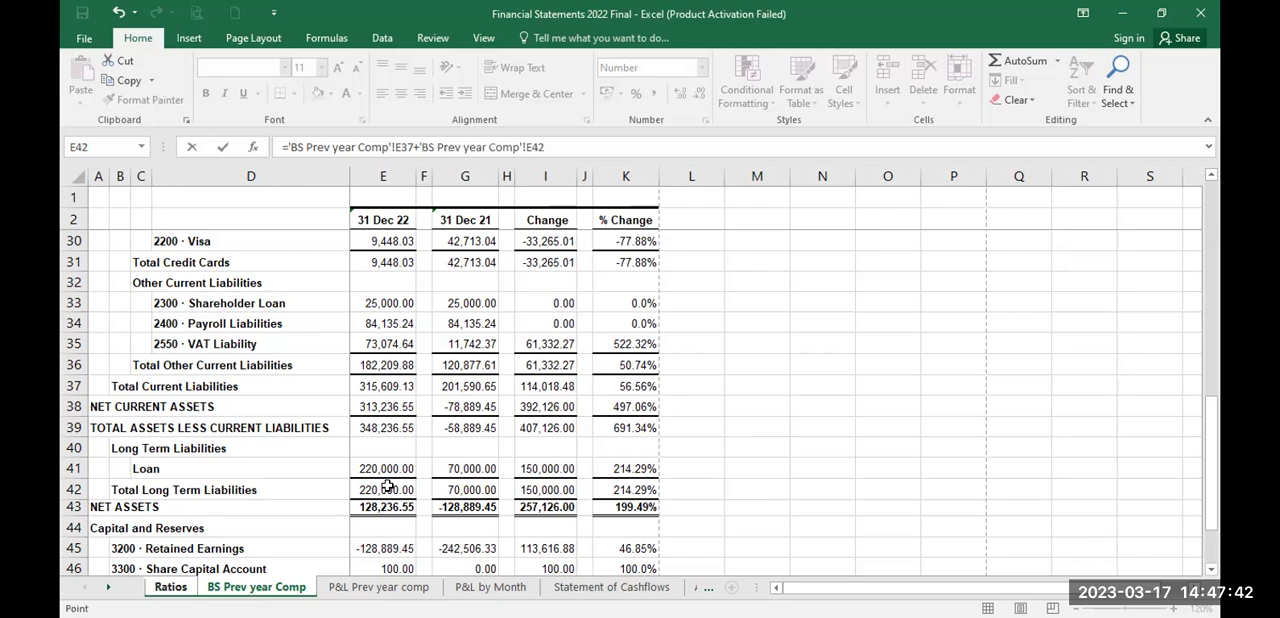
left_click(547, 147)
type(")")
left_click(288, 147)
type("'")
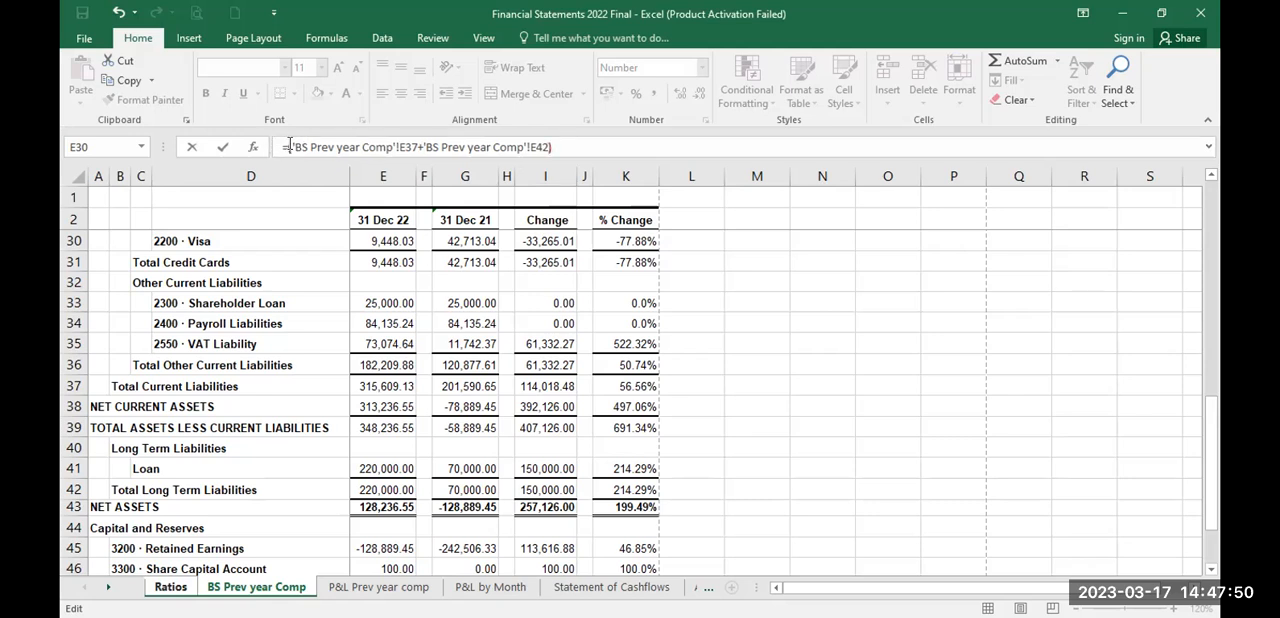
type("/")
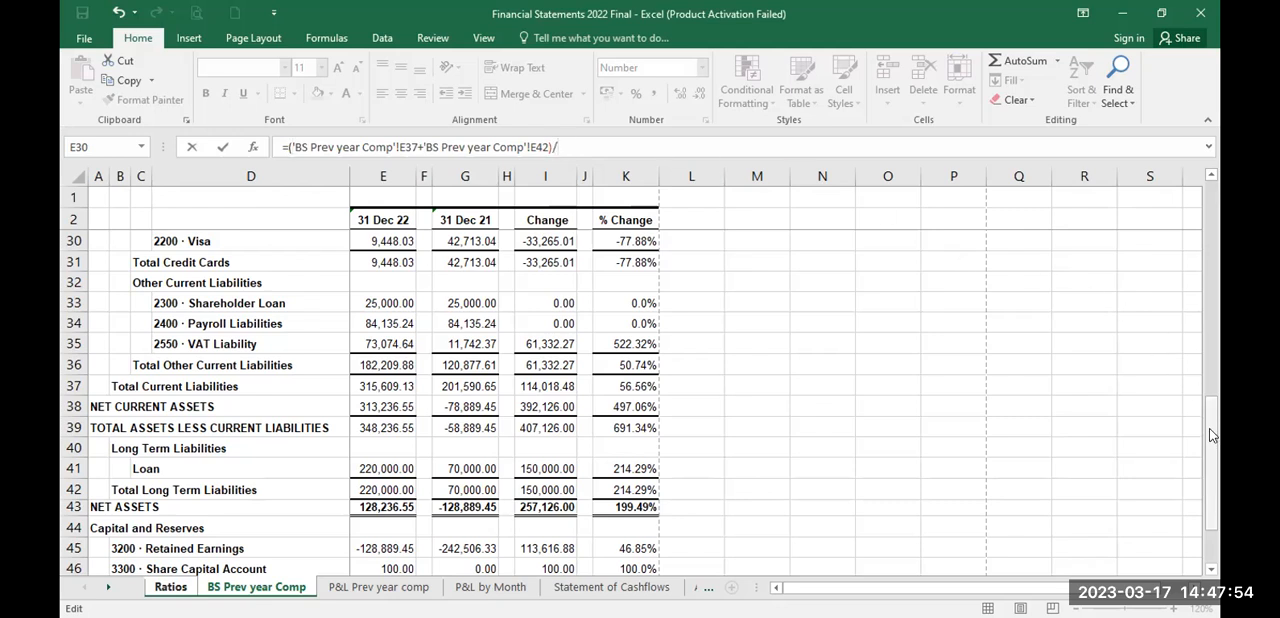
Step: Complete the Debt Ratio formula by dividing by total fixed plus current assets, /('BS Prev year Comp'!E10+'BS Prev year Comp'!E24)
left_click_drag(1212, 434, 1218, 250)
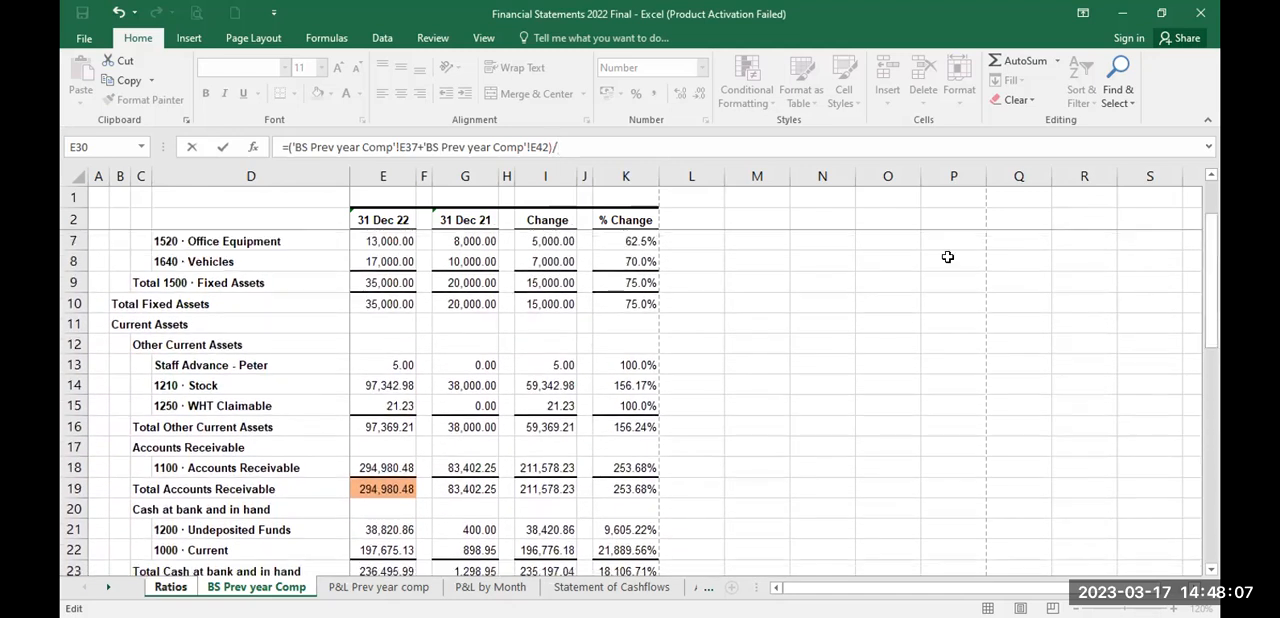
left_click(387, 304)
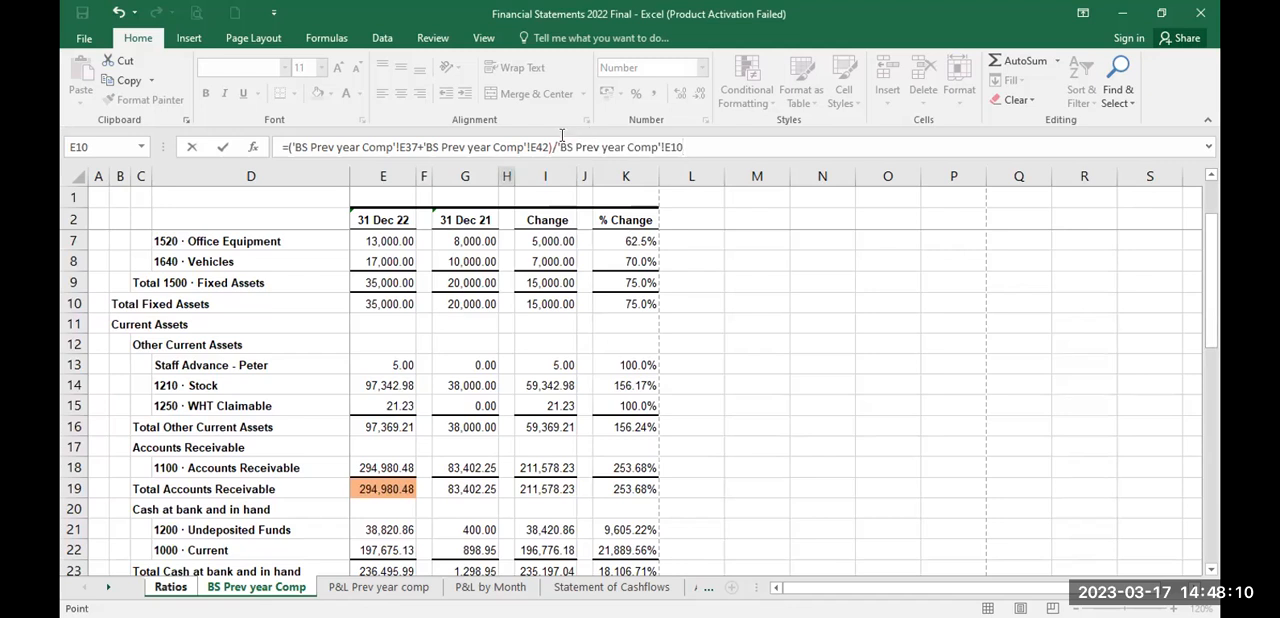
left_click(557, 145)
type("/(")
left_click(702, 149)
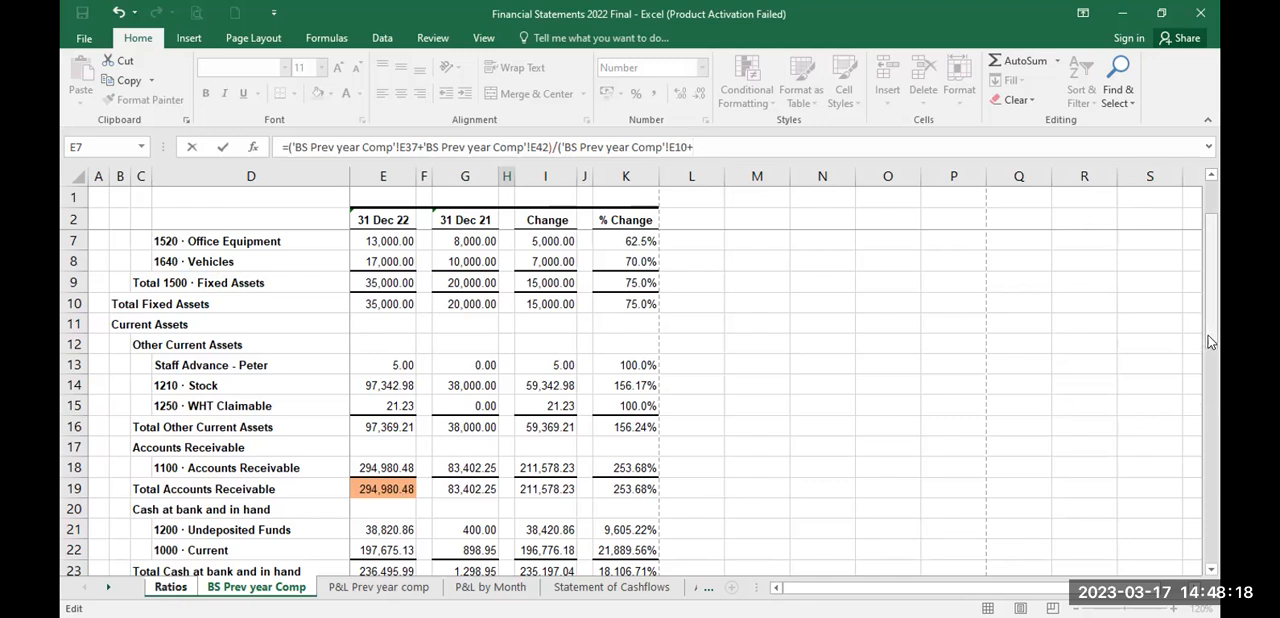
left_click_drag(1208, 340, 1208, 368)
left_click(368, 490)
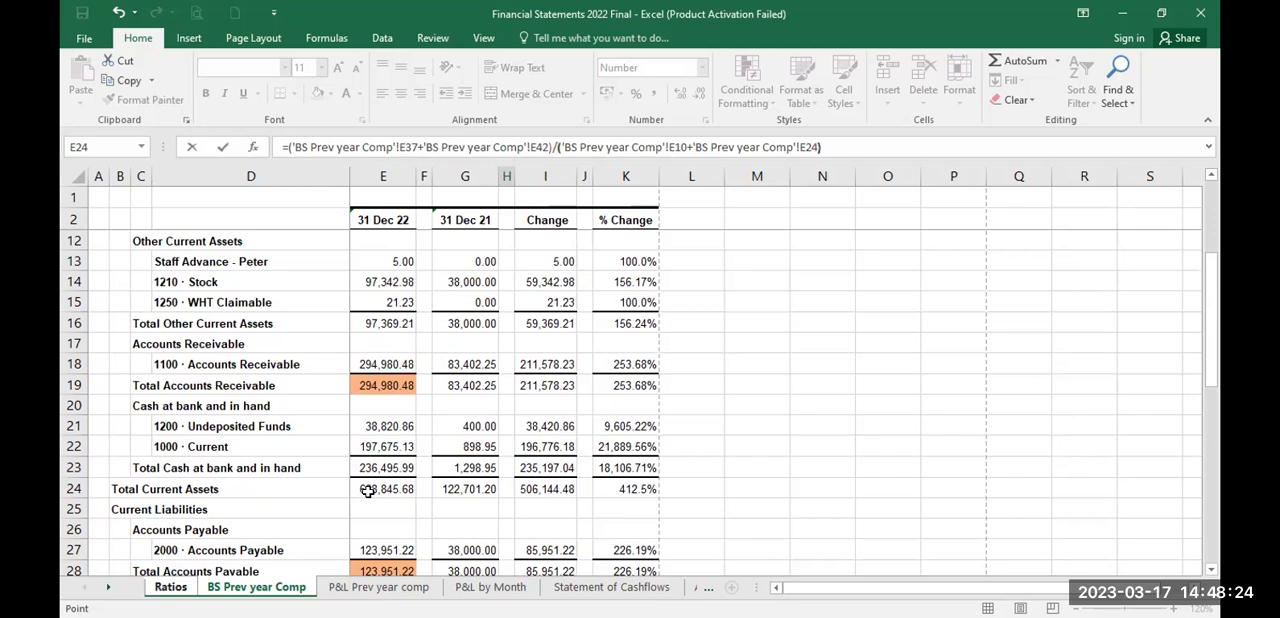
key("Return")
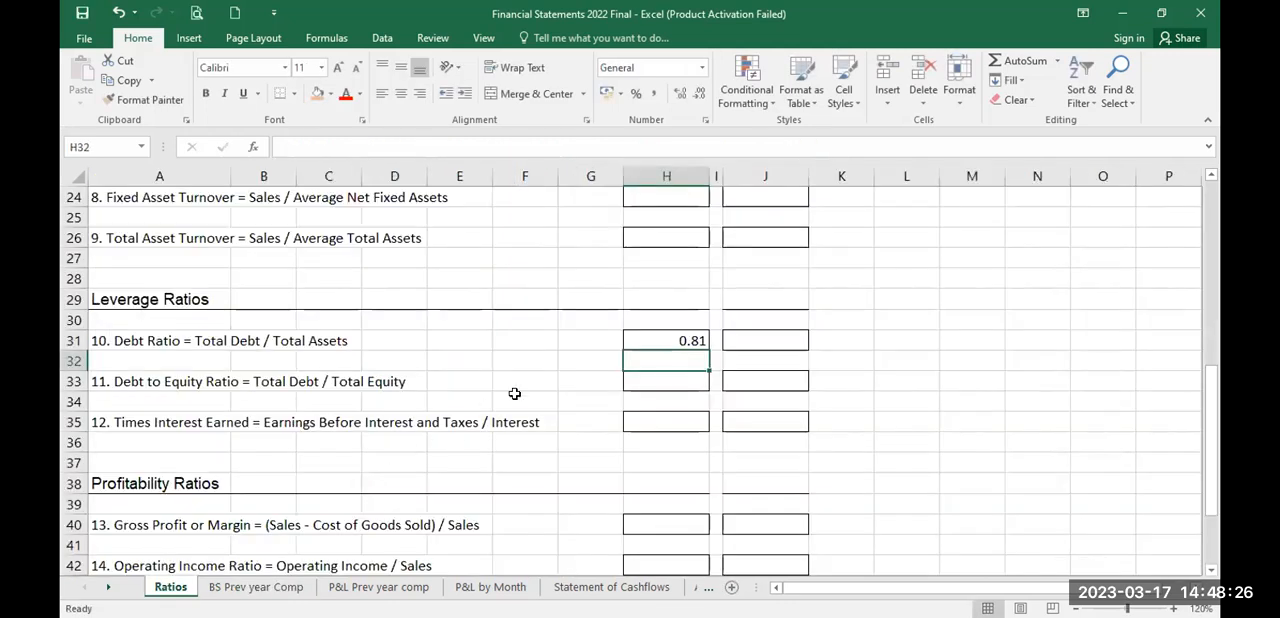
Step: Review the Debt Ratio formula in H31 and look through the remaining leverage and profitability ratios on the Ratios sheet
left_click(658, 340)
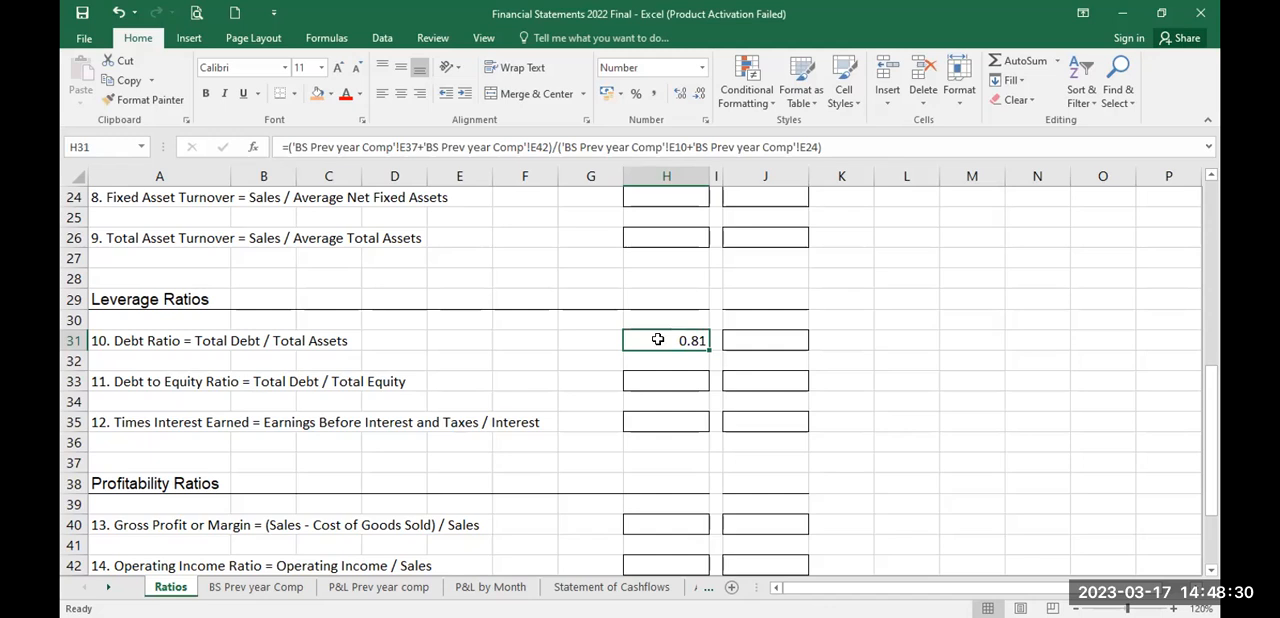
key("Down")
key("Down")
key("Down")
key("Down")
key("Down")
key("Down")
key("Down")
key("Down")
key("Down")
key("Down")
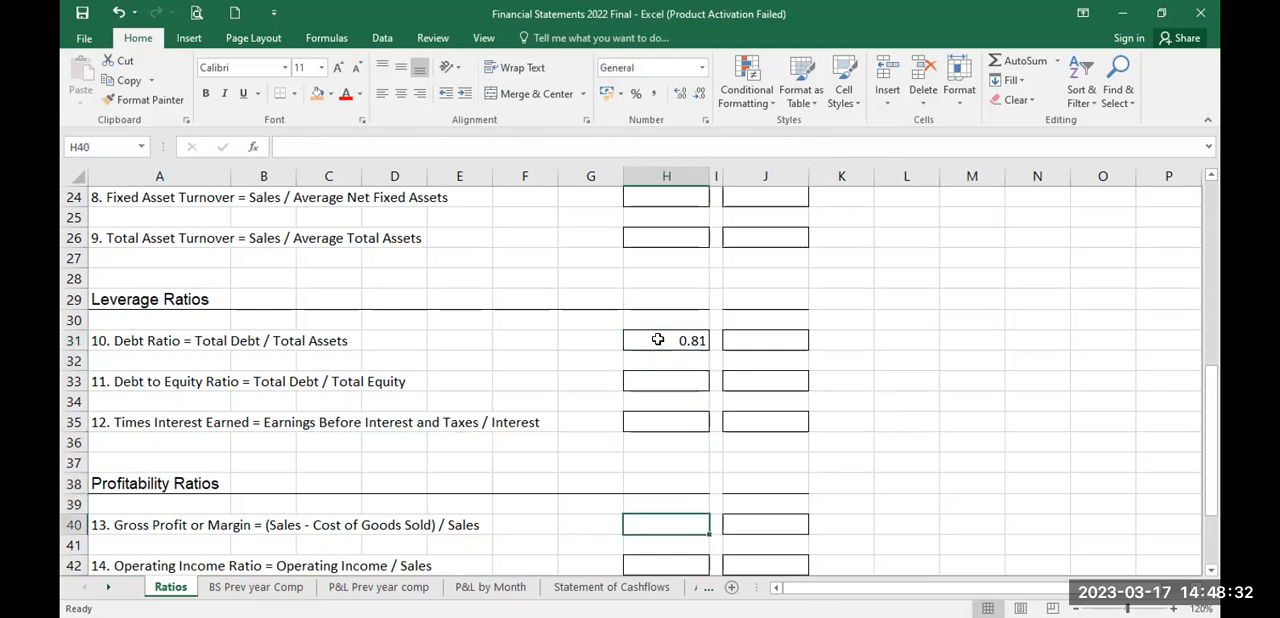
key("Down")
key("Down")
key("Down")
key("Down")
key("Up")
key("Up")
key("Up")
key("Up")
key("Up")
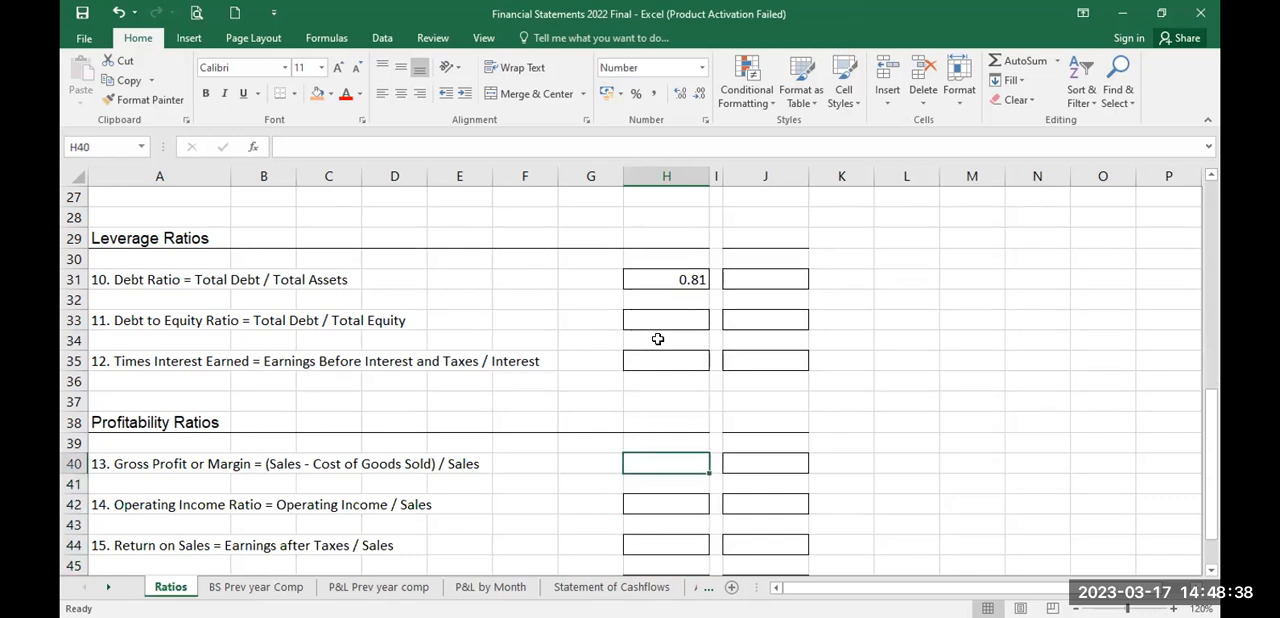
Step: Start the 31/12/2022 Gross Profit Margin formula in H40 as total income minus total COGS, ='P&L Prev year comp'!G7-'P&L Prev year comp'!G11
type("=")
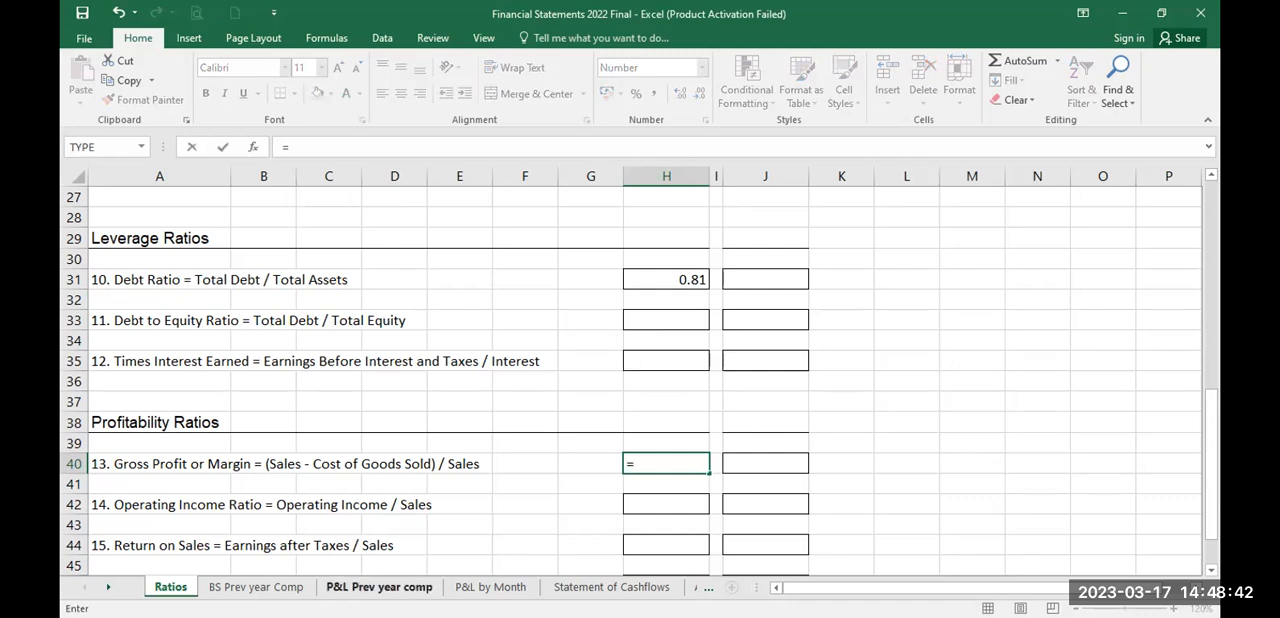
left_click(380, 588)
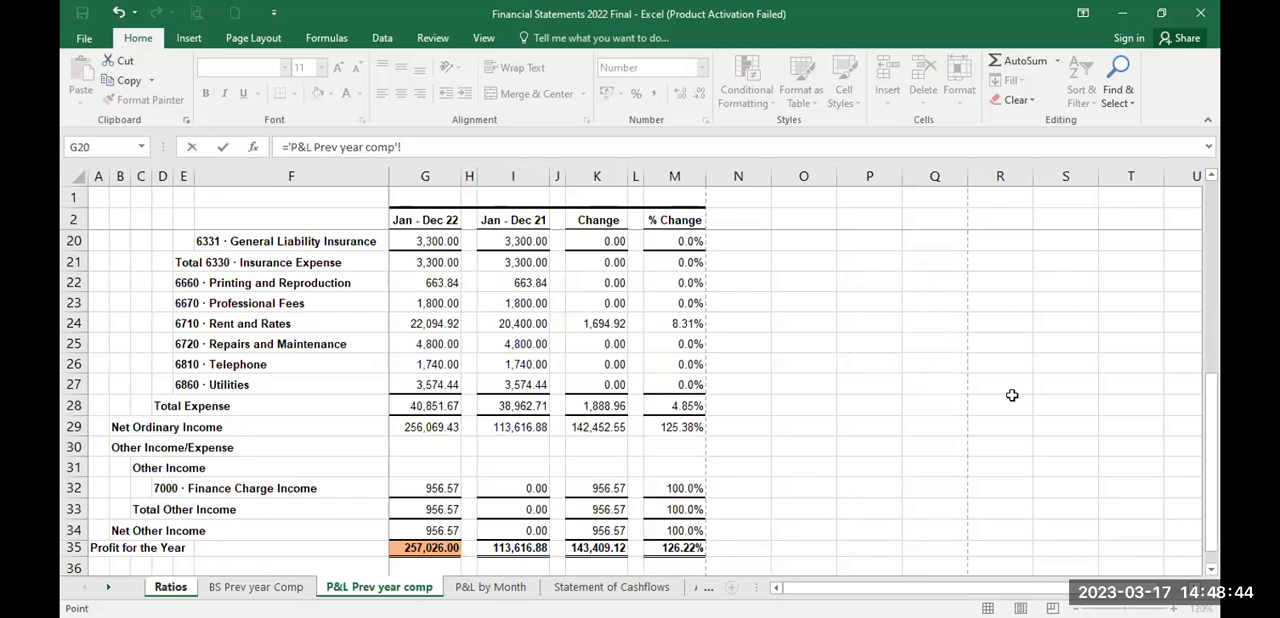
left_click_drag(1207, 450, 1215, 233)
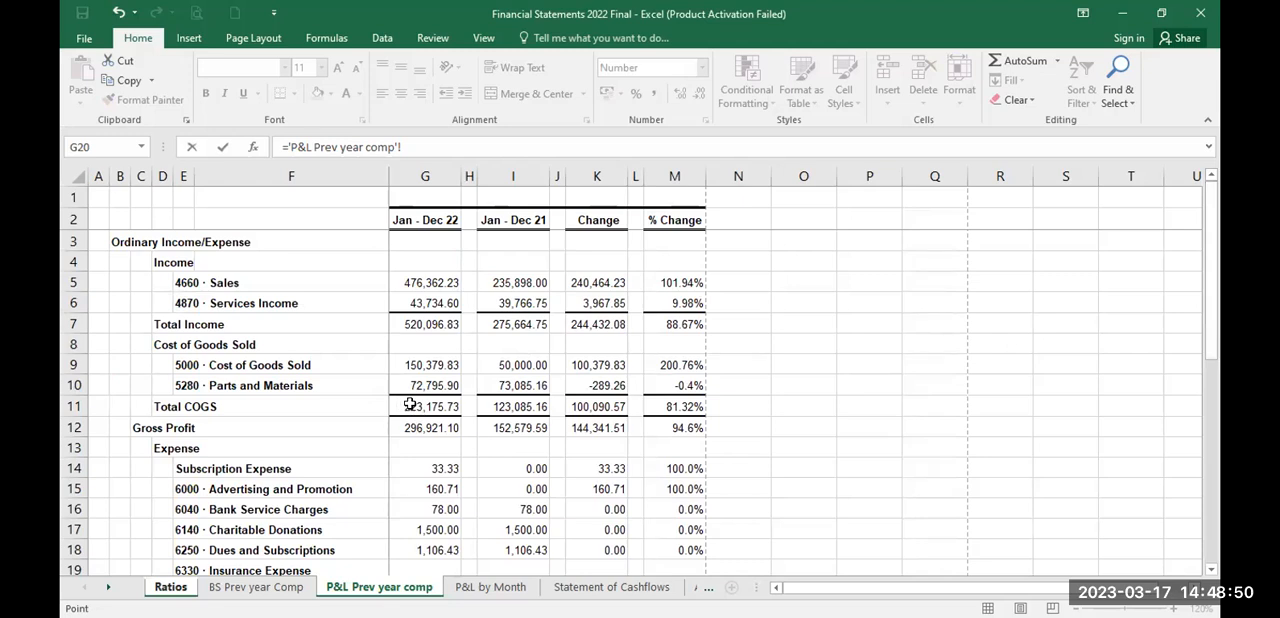
left_click(430, 323)
left_click(432, 404)
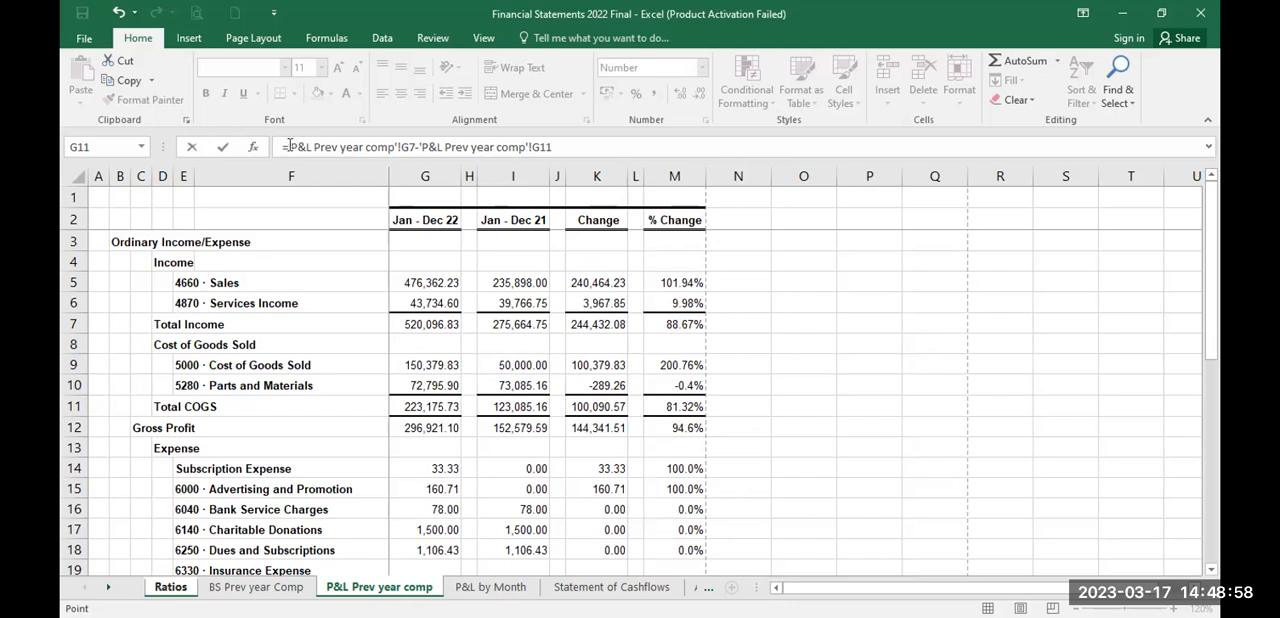
Step: Complete the H40 margin formula by bracketing the subtraction and dividing it by total income, 'P&L Prev year comp'!G7
left_click(287, 146)
type("(")
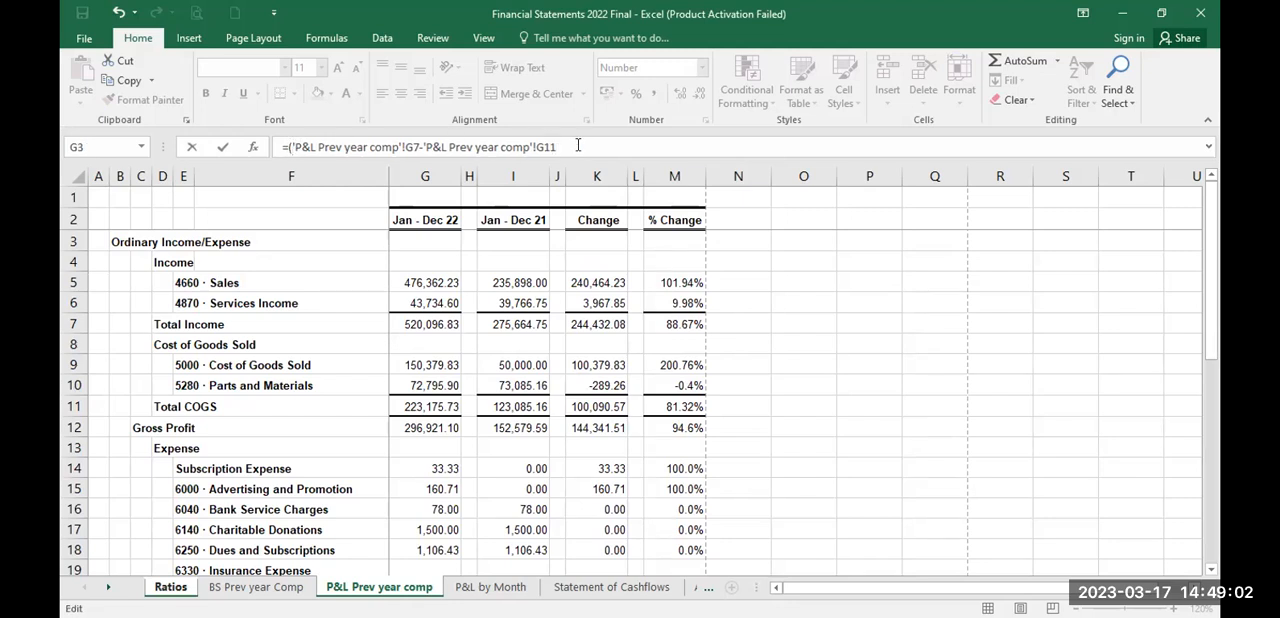
type("/")
left_click(430, 322)
key("Return")
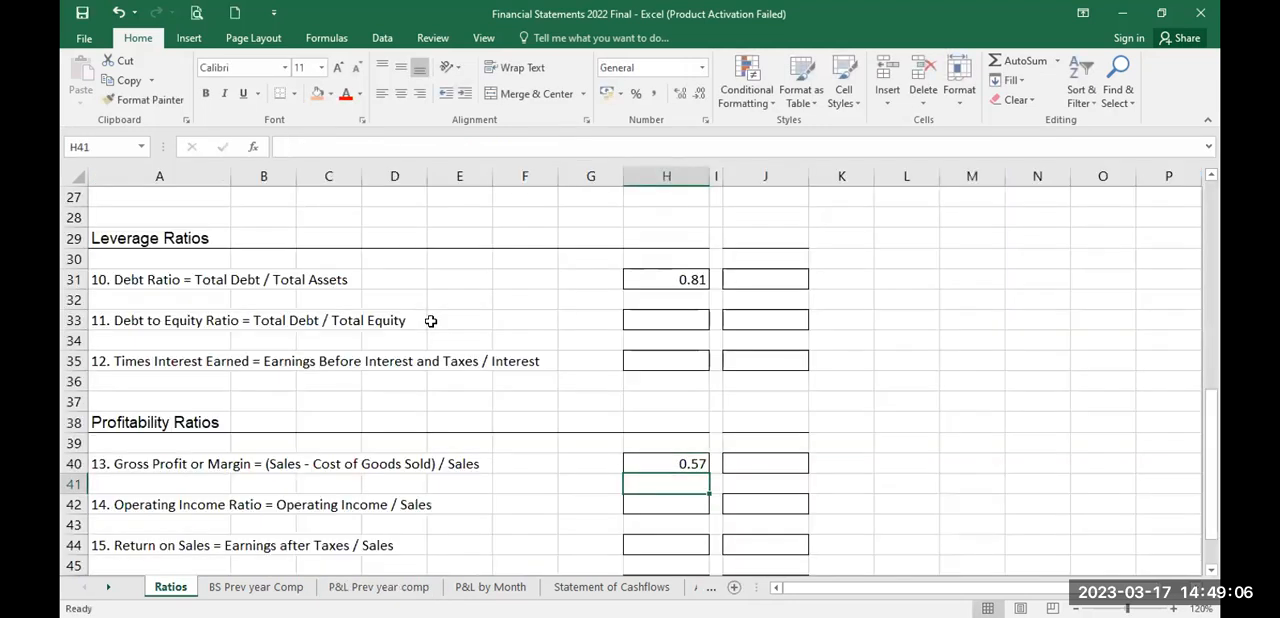
key("Up")
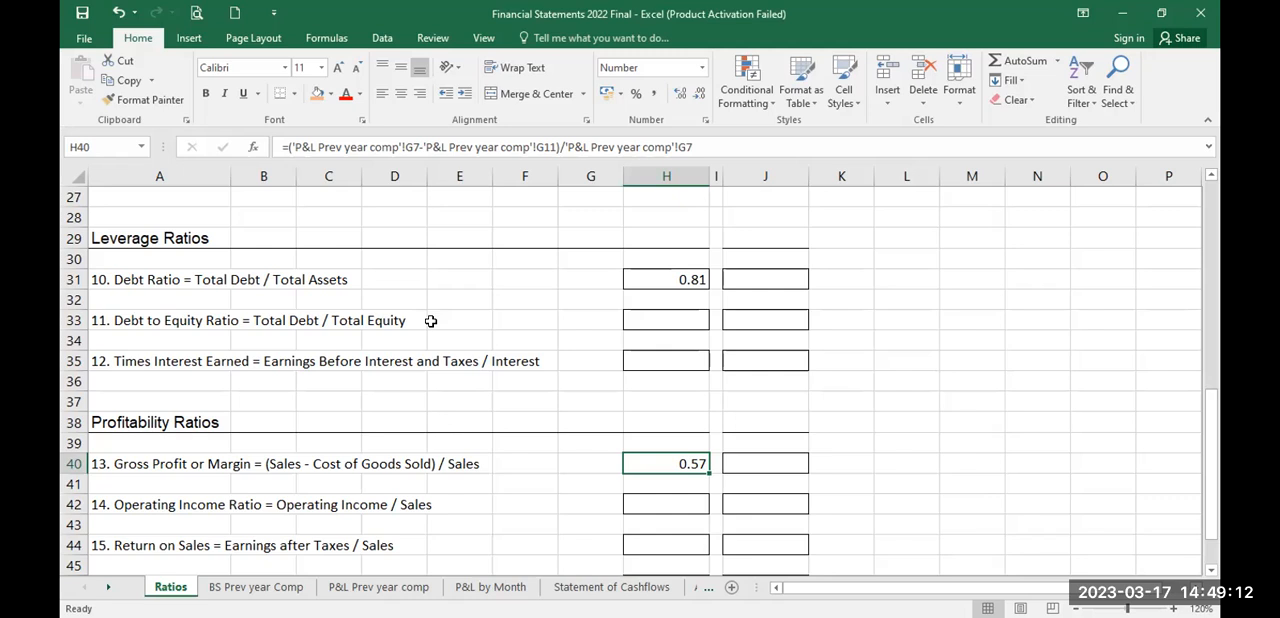
Step: Start the 31/12/2021 Gross Profit Margin formula in J40 by subtracting total COGS from total income, 'P&L Prev year comp'!I7-'P&L Prev year comp'!I11, with a closing bracket
left_click(758, 461)
type("=")
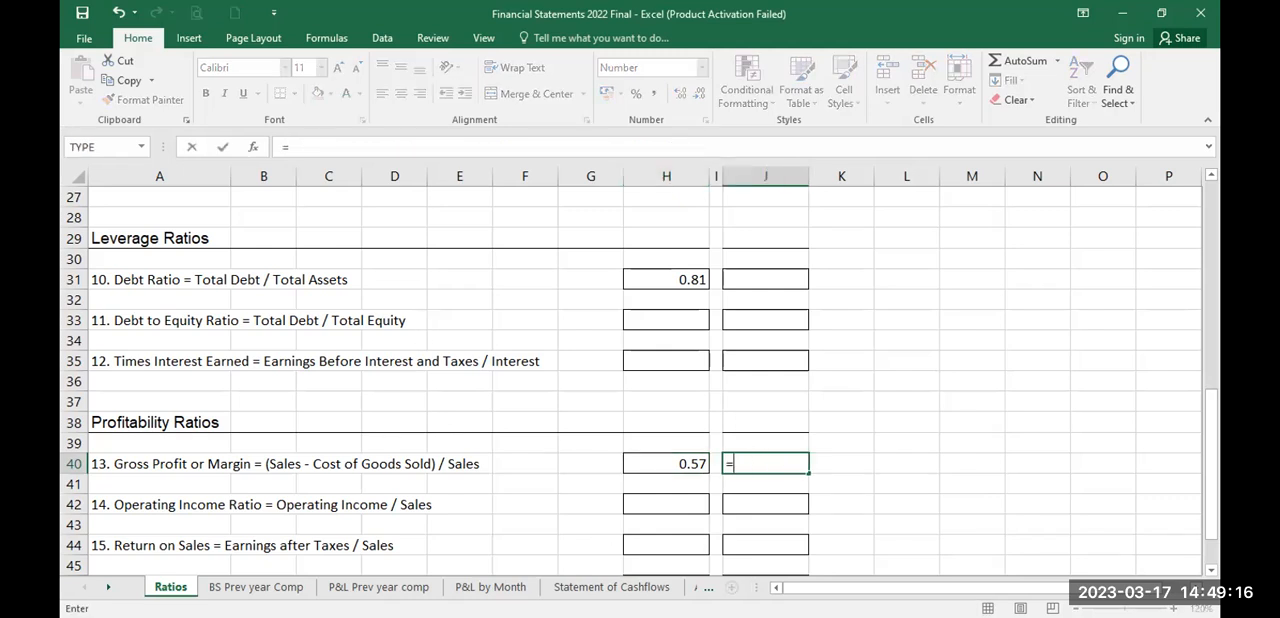
left_click(346, 587)
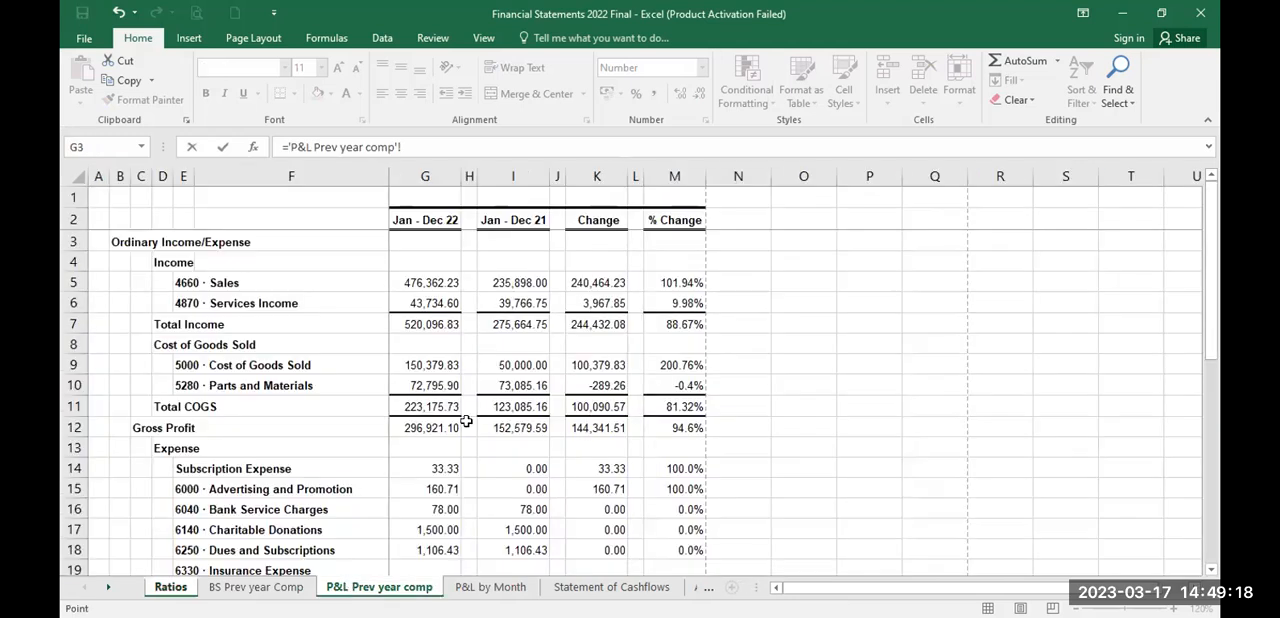
left_click(509, 324)
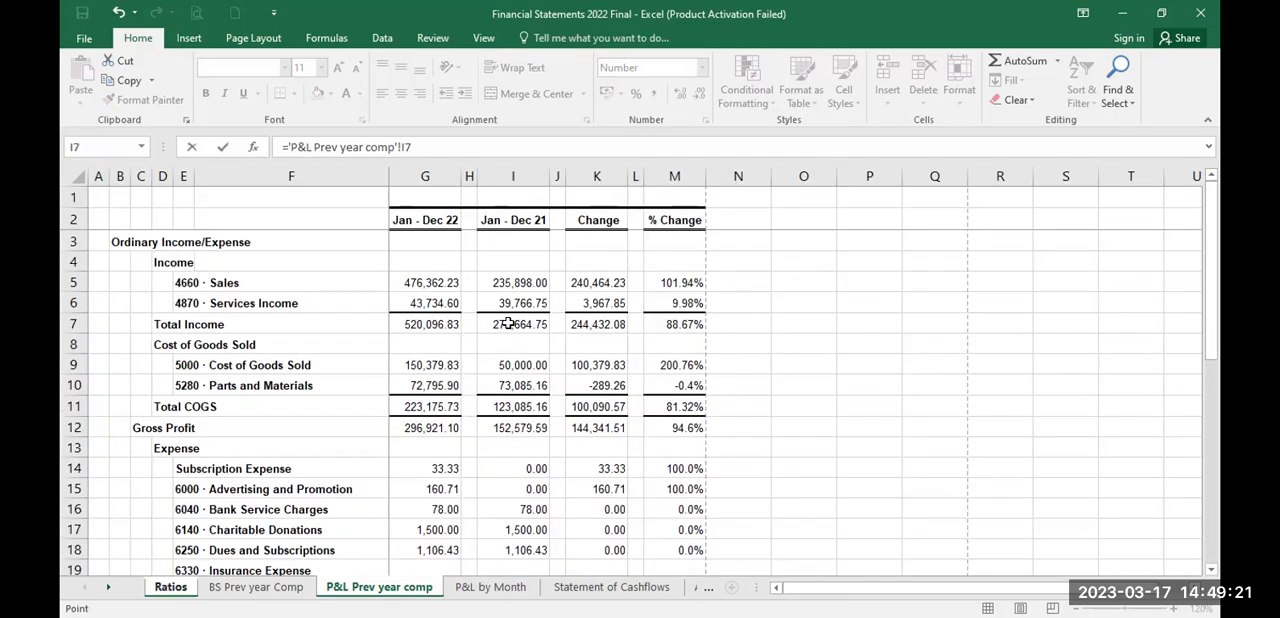
left_click(430, 146)
type("-")
left_click(514, 404)
type(")")
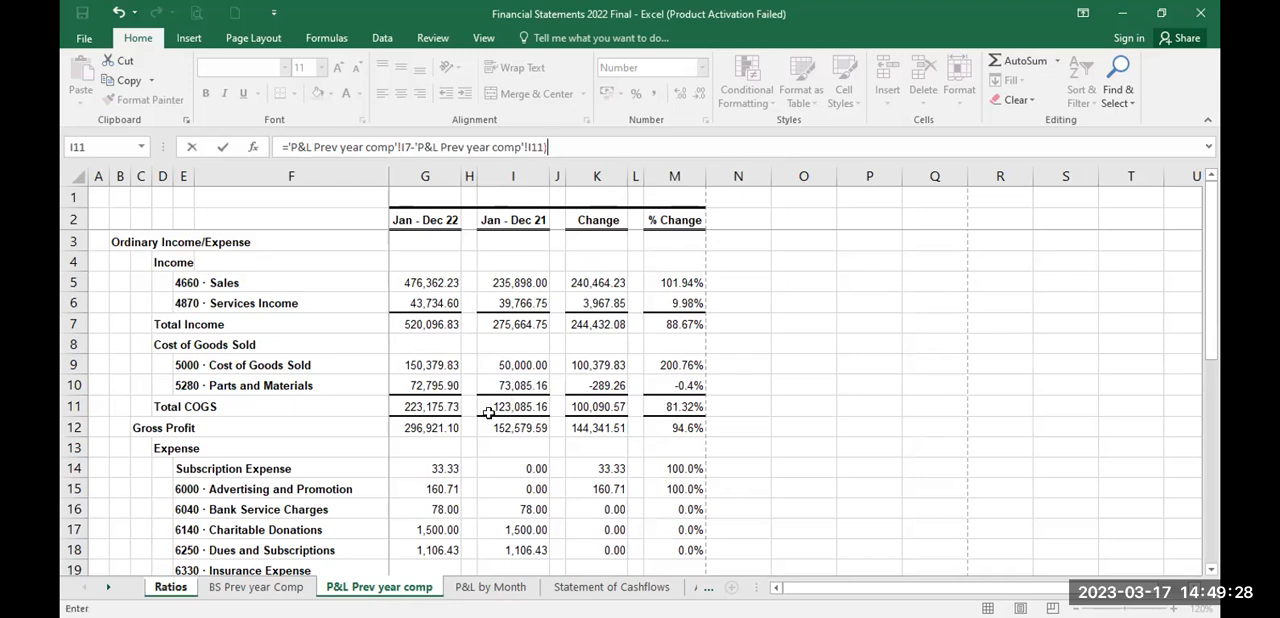
Step: Complete the J40 margin formula by adding the opening bracket and dividing by total income, 'P&L Prev year comp'!I7
left_click(290, 147)
type("(")
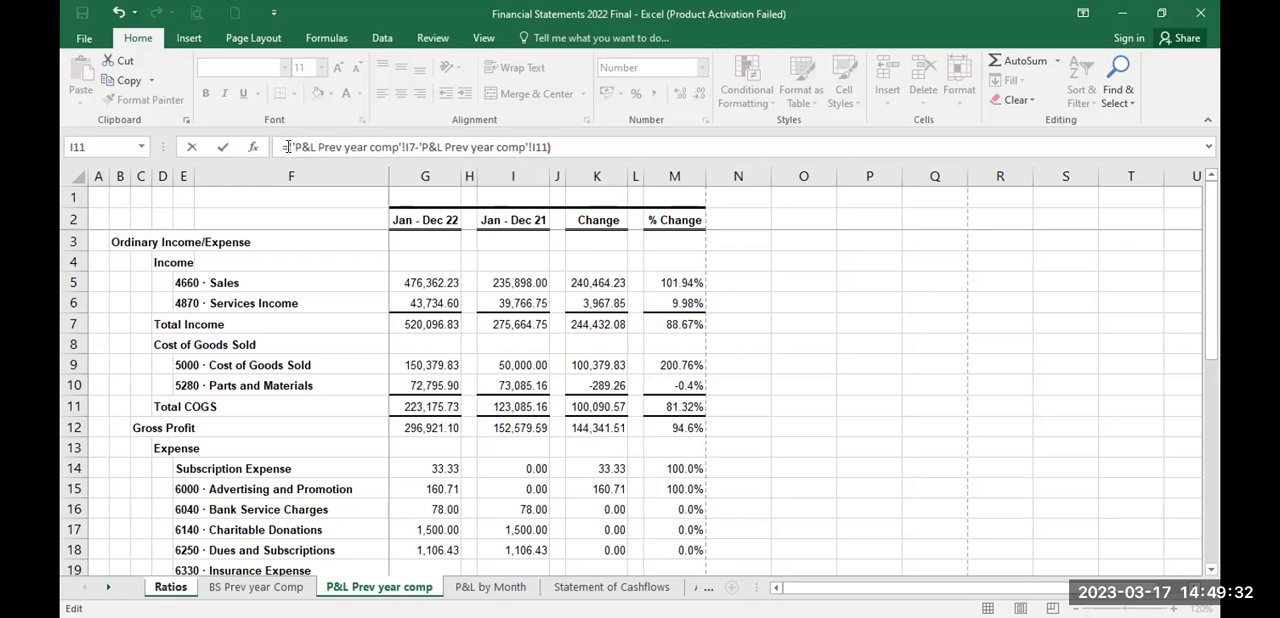
type("/")
left_click(526, 320)
key("Return")
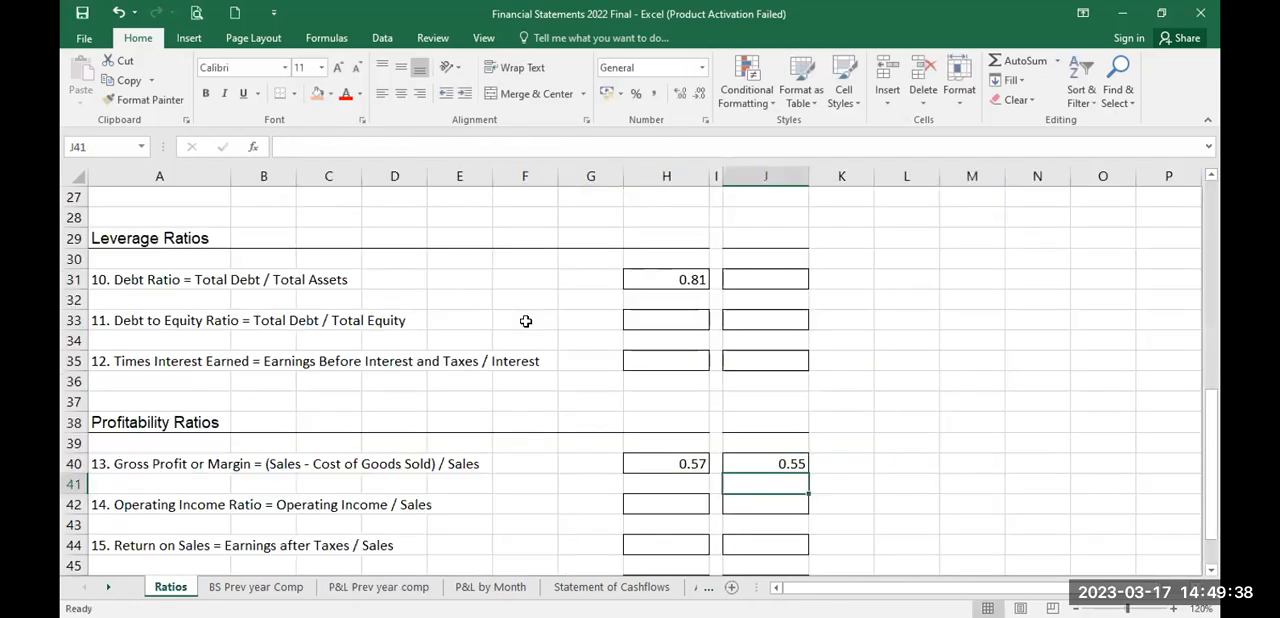
key("Up")
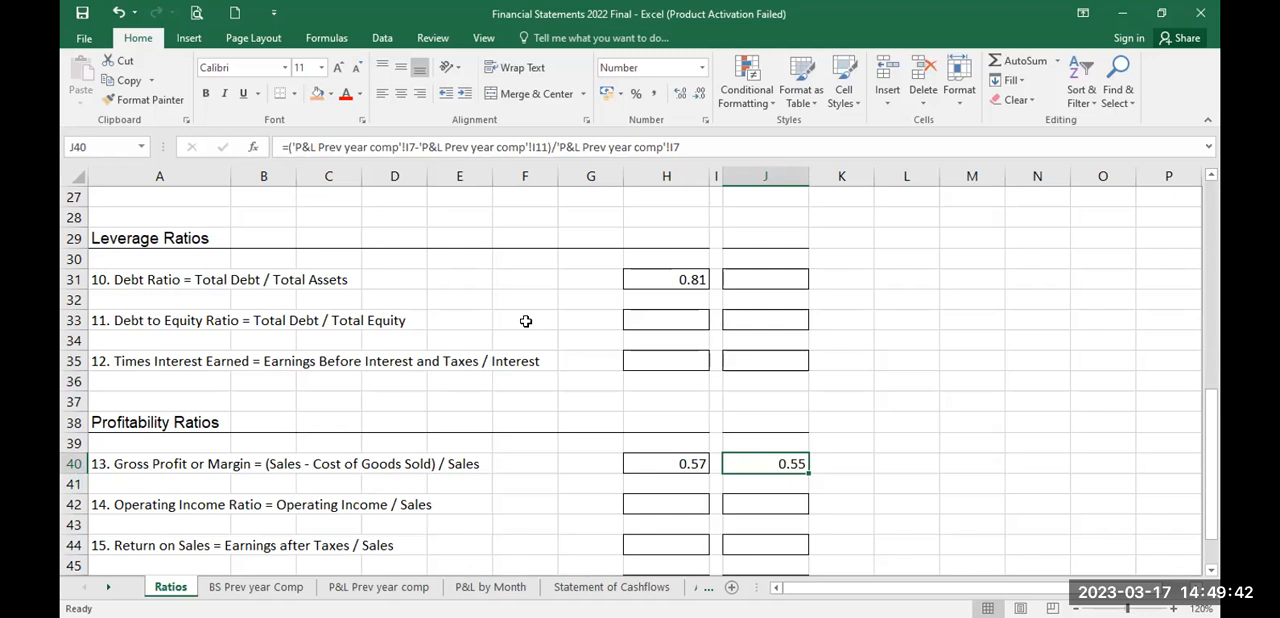
Step: Return to the start of the Ratios sheet to review the year-ending headings and liquidity ratios
key("Up")
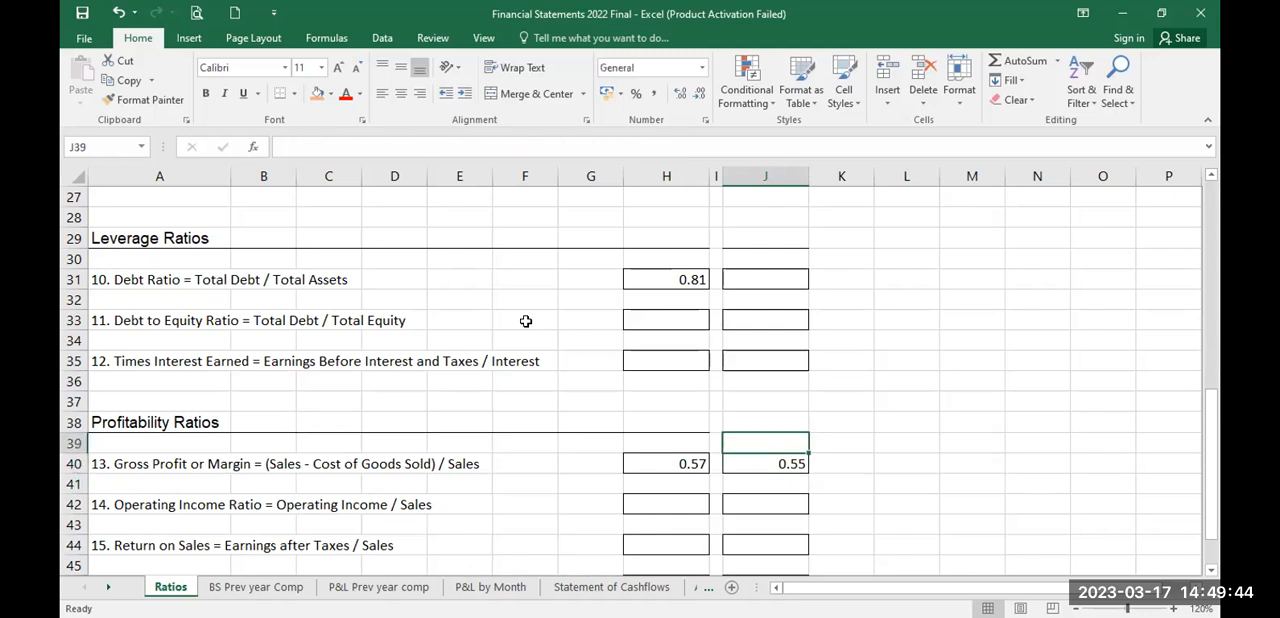
key("Up")
key("Up")
key("Up")
key("Up")
key("Up")
key("Up")
key("Up")
key("Up")
key("Up")
key("Up")
key("Up")
key("Up")
key("Up")
key("Up")
key("Up")
key("Up")
key("Up")
key("Up")
key("Up")
key("Up")
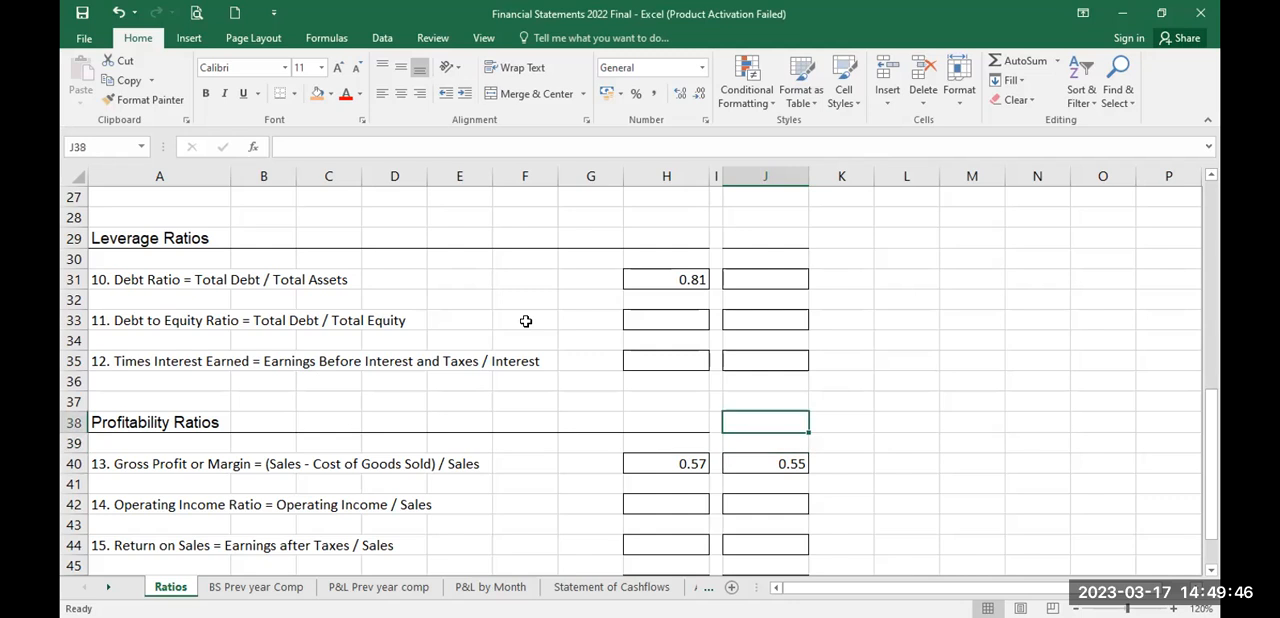
key("Up")
key("Up")
key("Up")
key("Up")
key("Up")
key("Up")
key("Up")
key("Up")
key("Up")
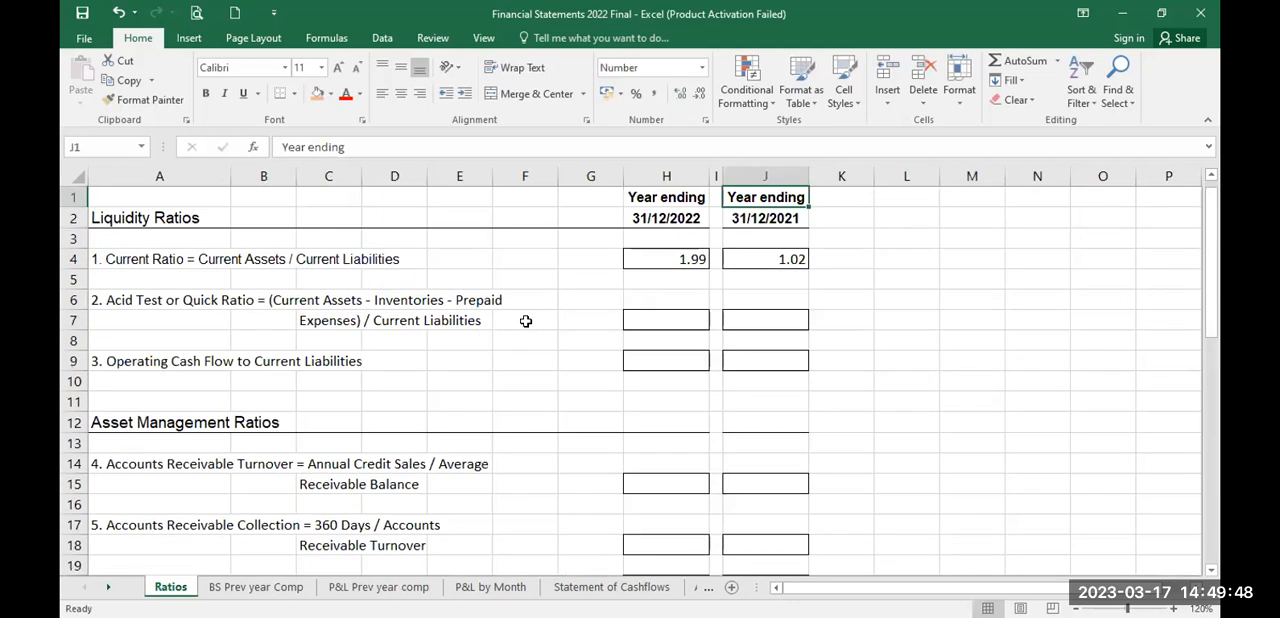